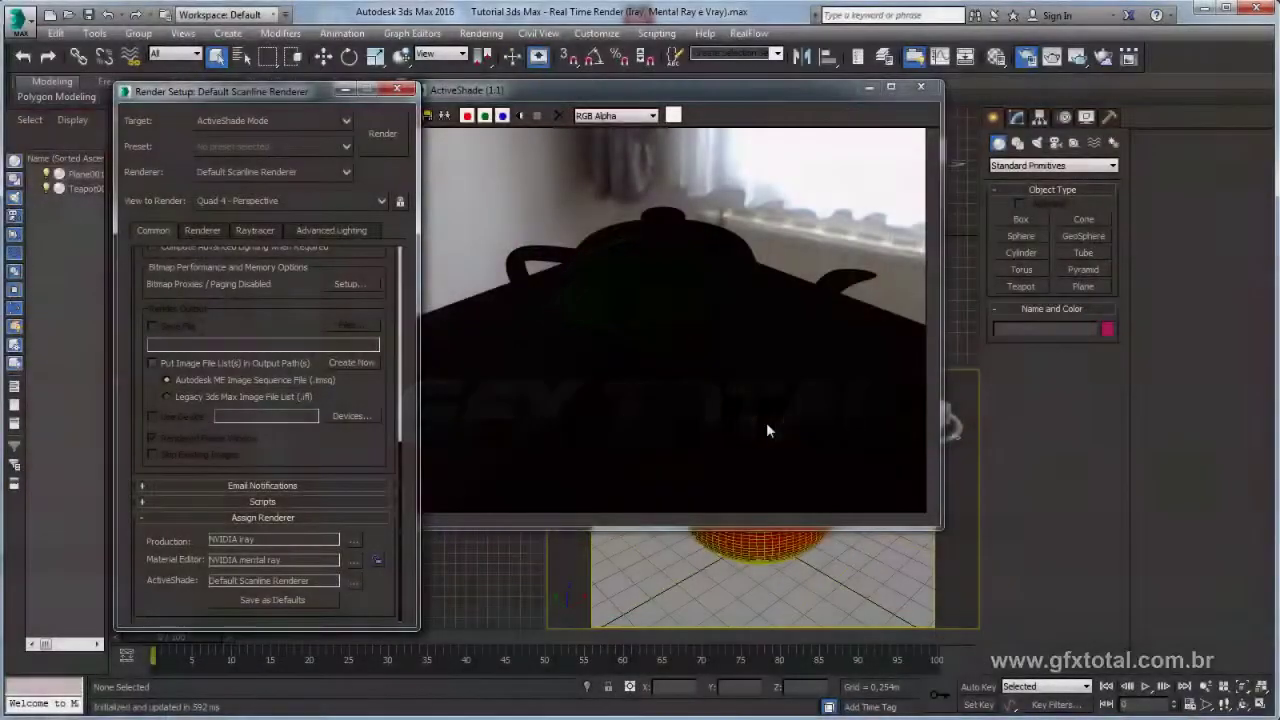
Step: Check the render's alpha channel, then make NVIDIA iray the ActiveShade renderer
click(519, 115)
click(519, 115)
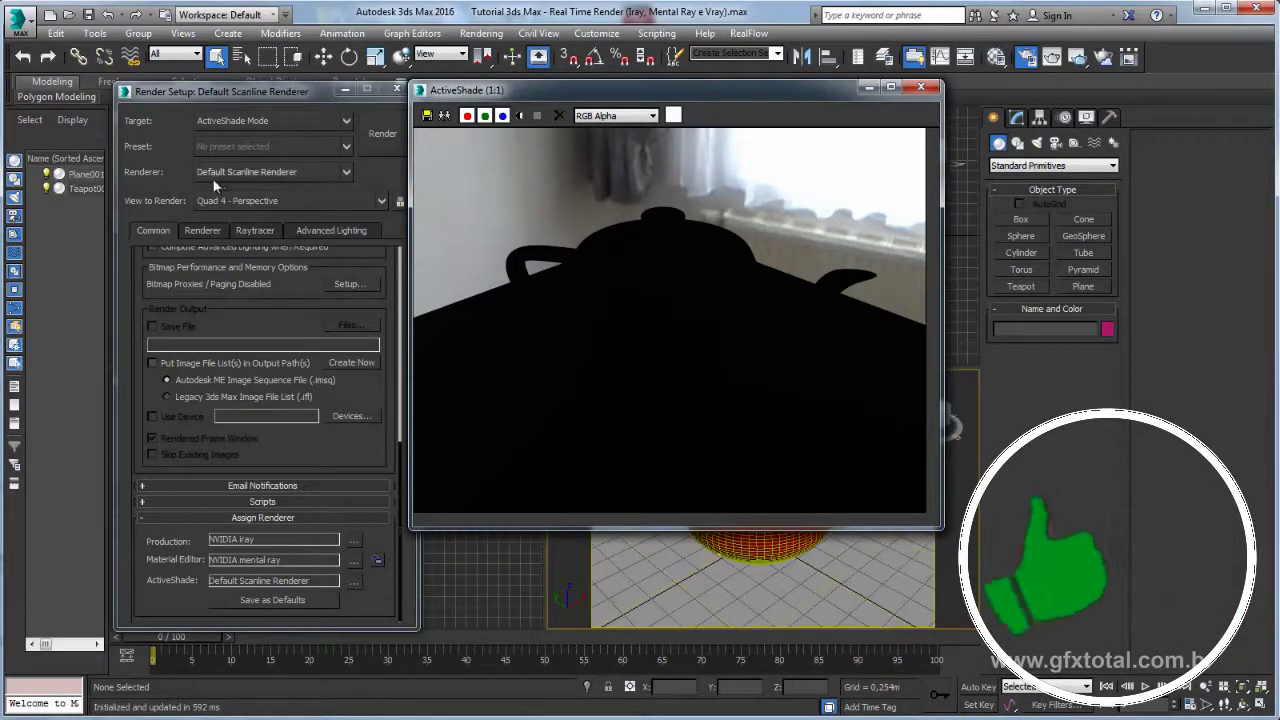
click(346, 171)
click(346, 171)
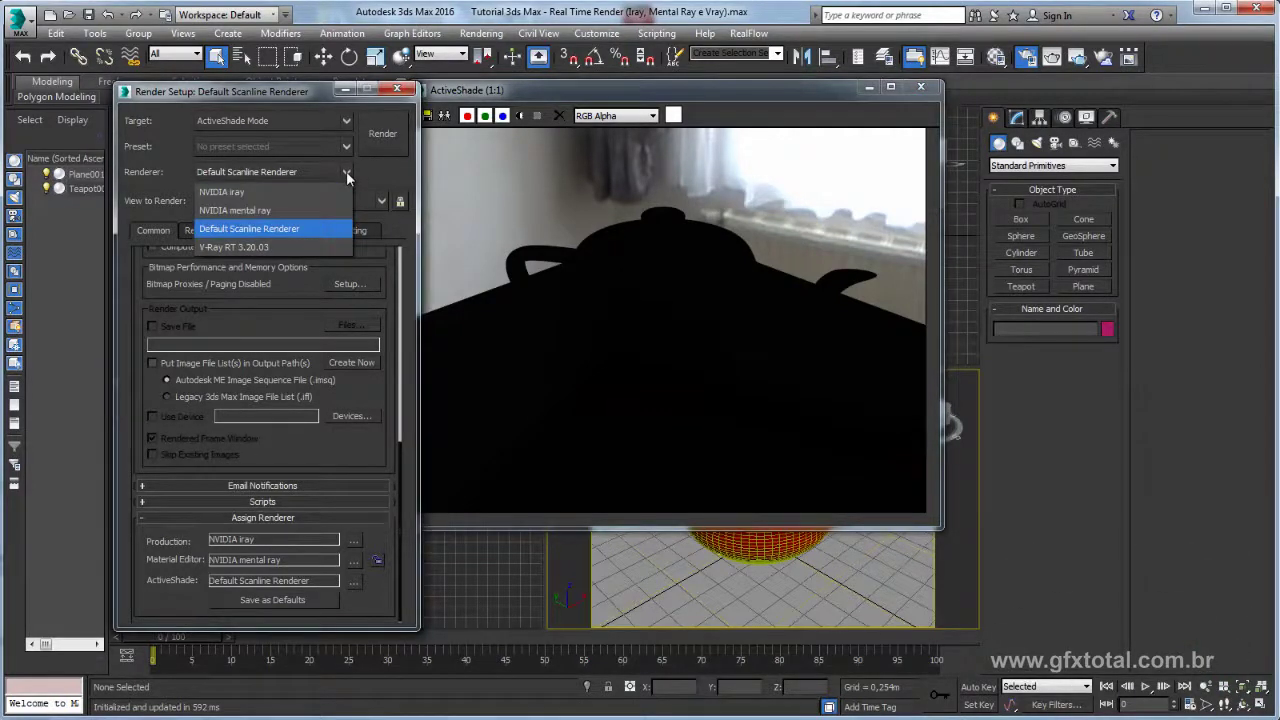
click(229, 191)
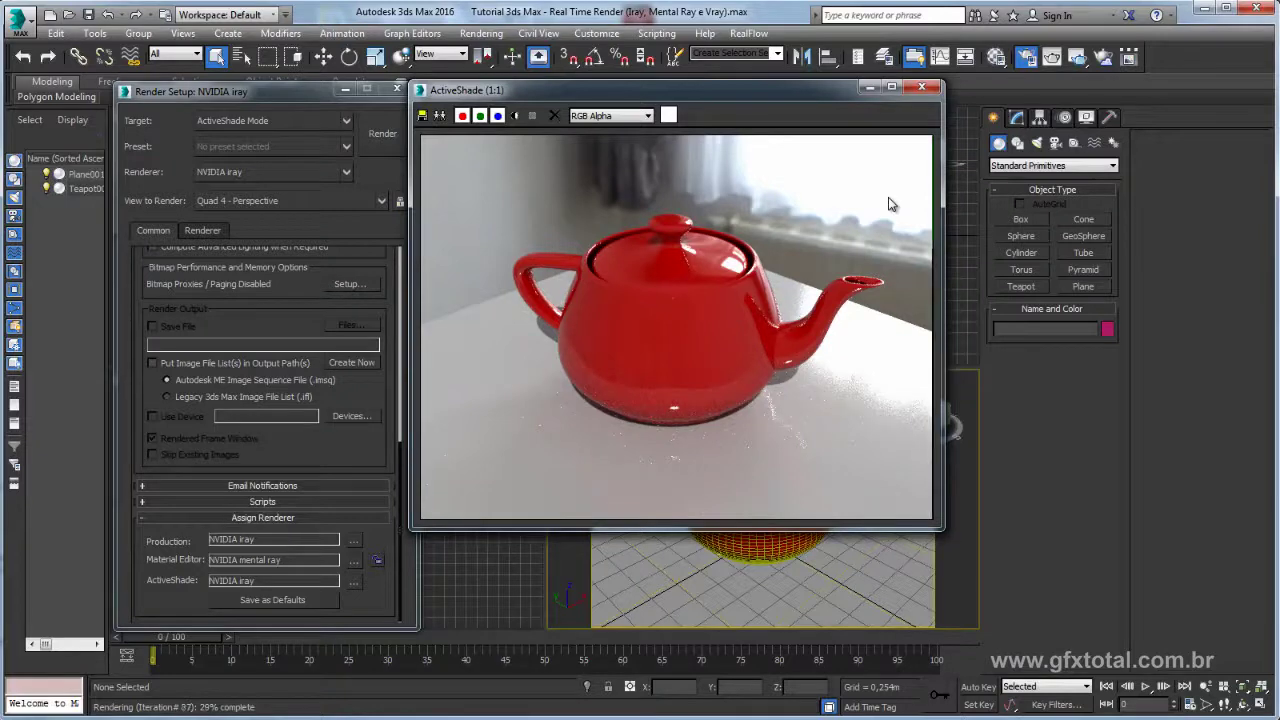
Step: Move the ActiveShade window aside, then orbit and zoom the Perspective view around the teapot
drag(775, 90, 418, 80)
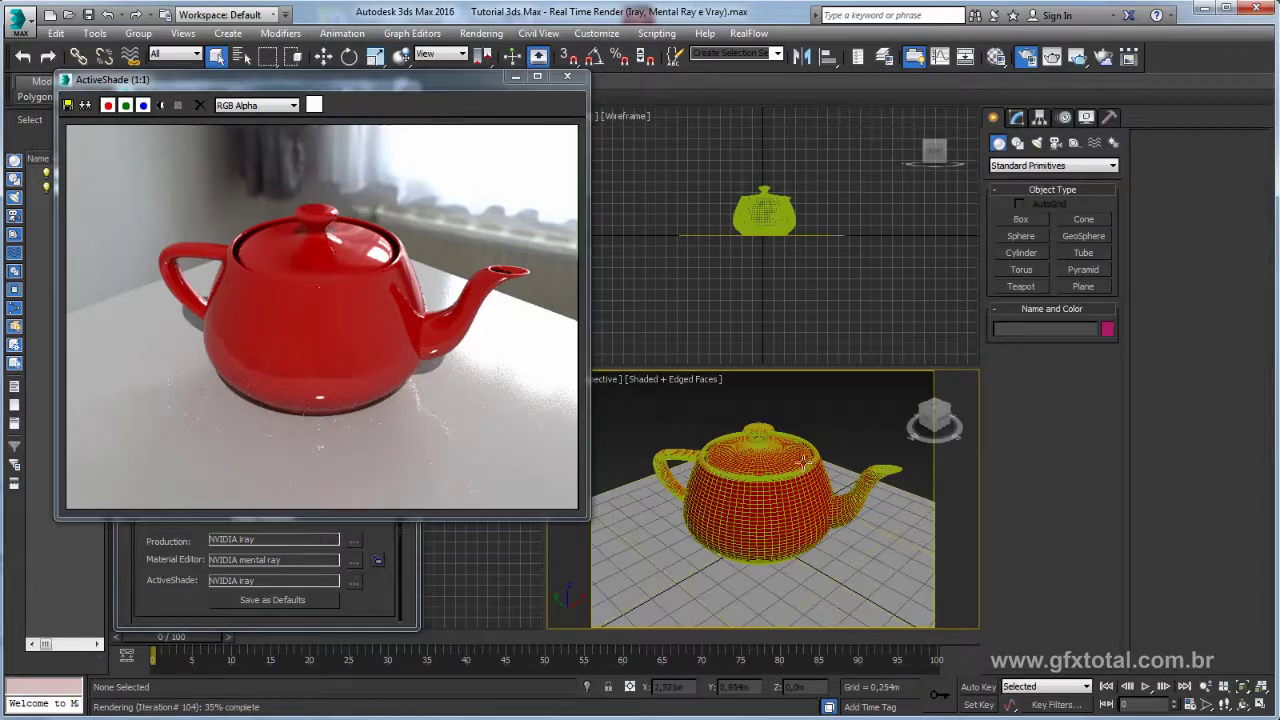
mouse_move(803, 462)
alt+middle_down()
mouse_move(833, 481)
mouse_move(768, 487)
alt+middle_up()
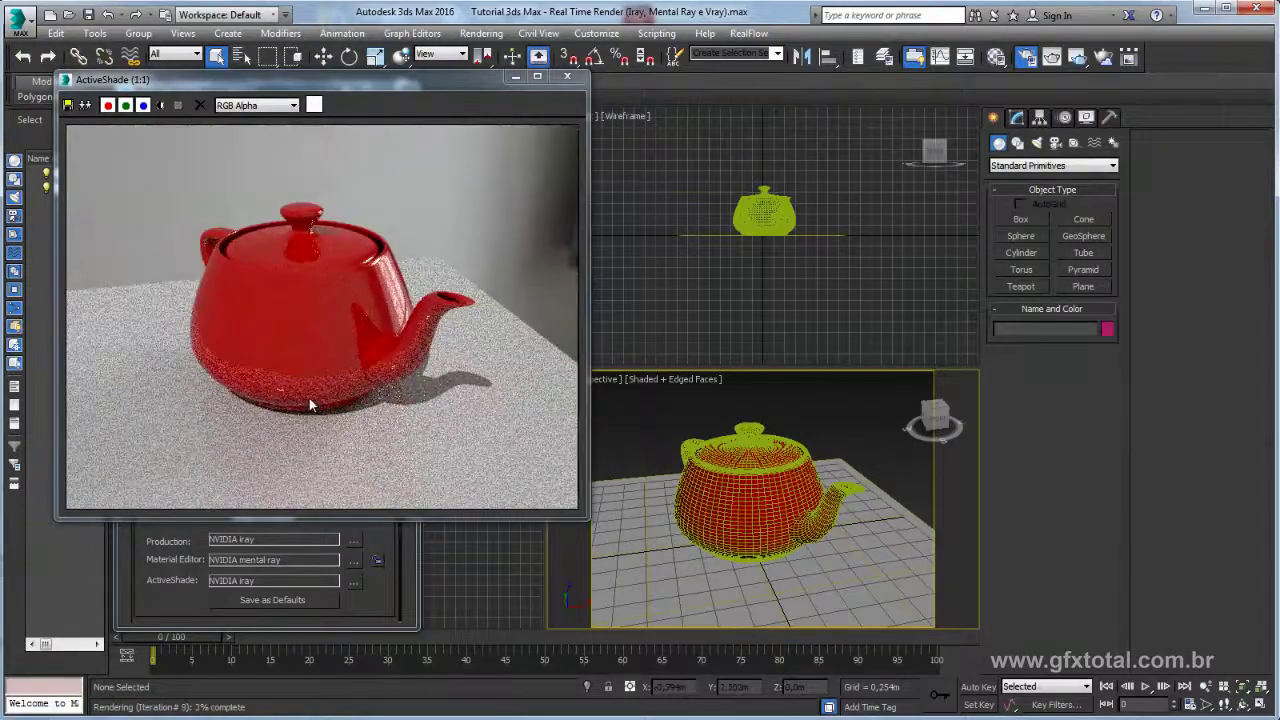
mouse_move(774, 464)
alt+middle_down()
mouse_move(711, 507)
mouse_move(790, 505)
mouse_move(765, 507)
alt+middle_up()
scroll(765, 507, up, 3)
scroll(765, 507, up, 2)
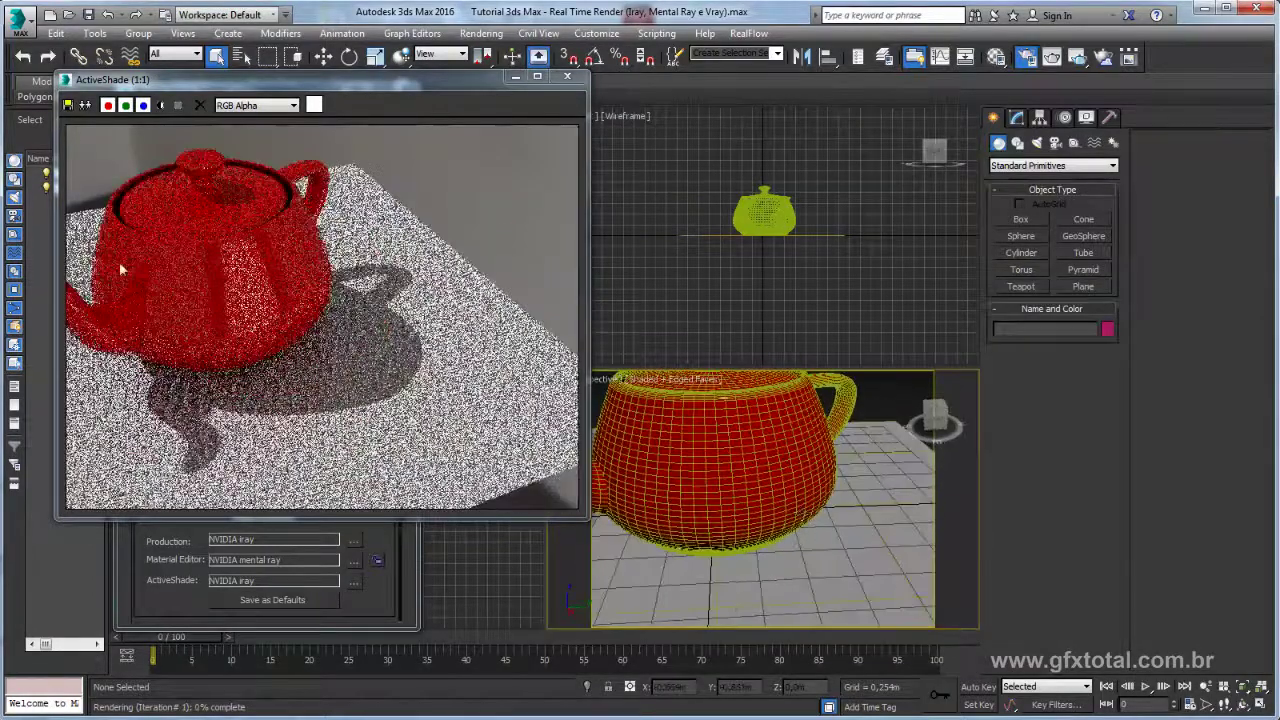
scroll(694, 471, down, 2)
scroll(751, 523, down, 2)
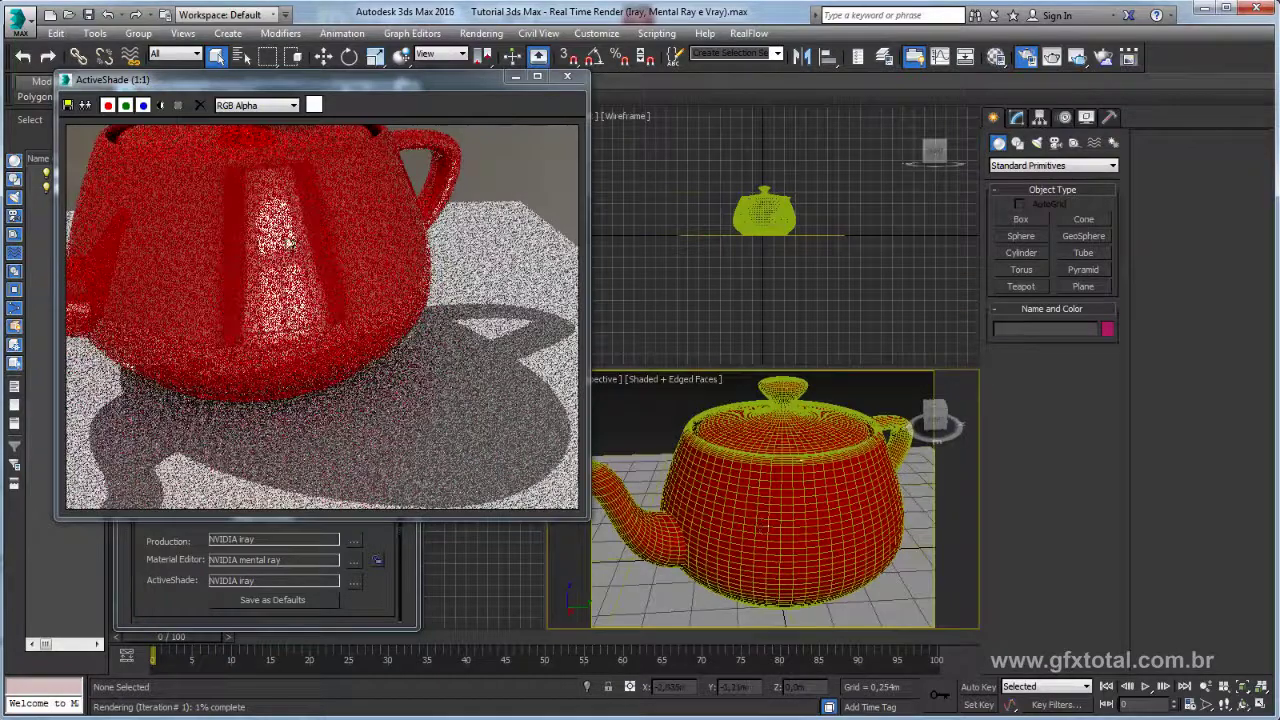
scroll(640, 450, down, 3)
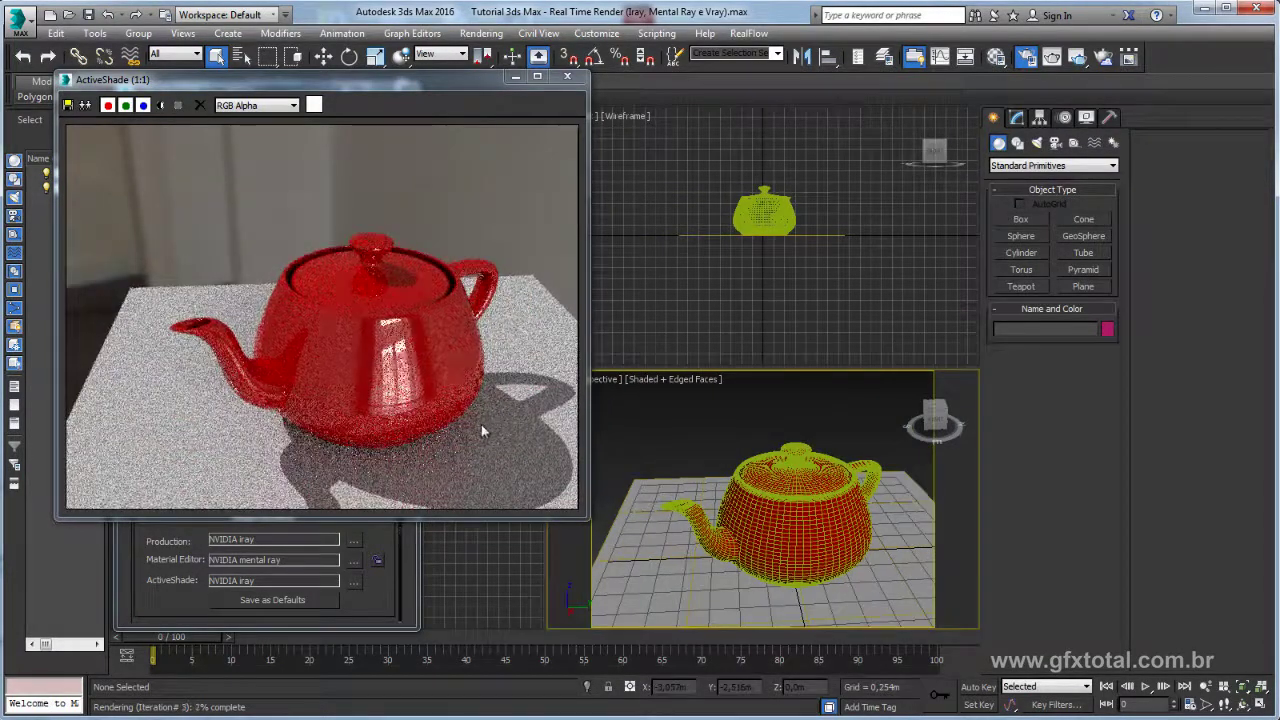
Step: Open the Material Editor at the right edge with sample slot 01 - Default active
click(996, 57)
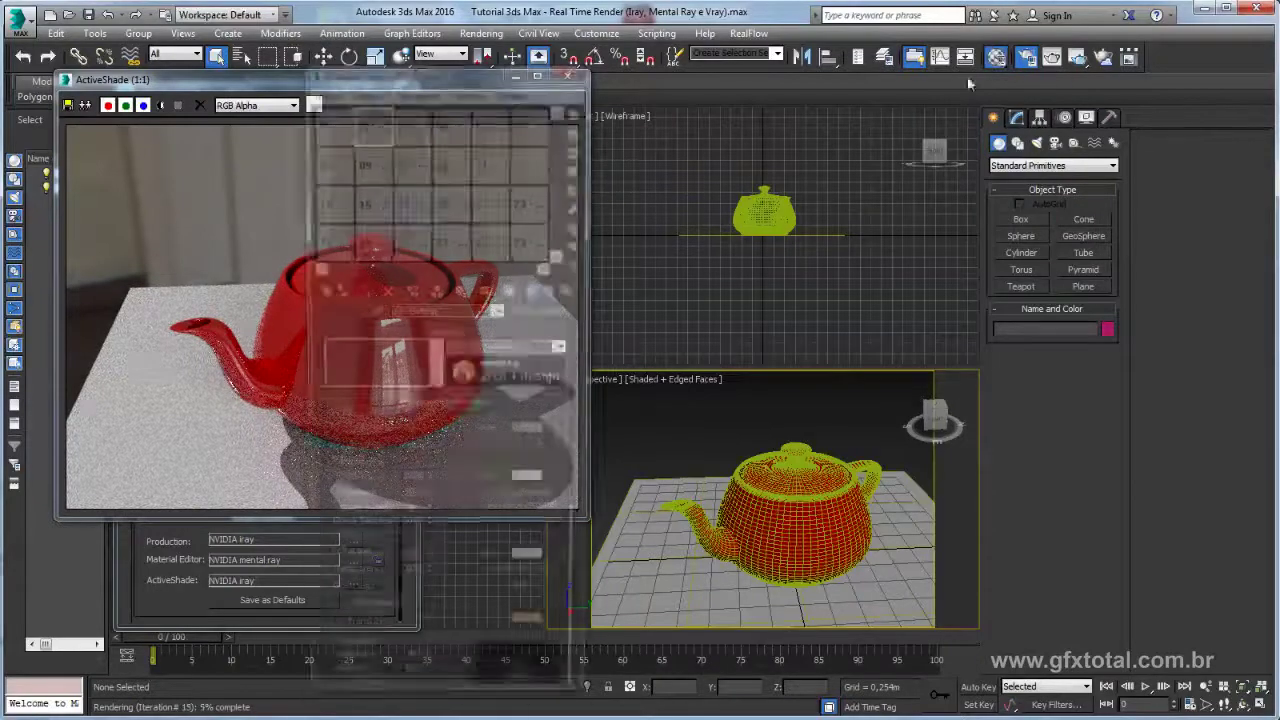
drag(393, 70, 1030, 48)
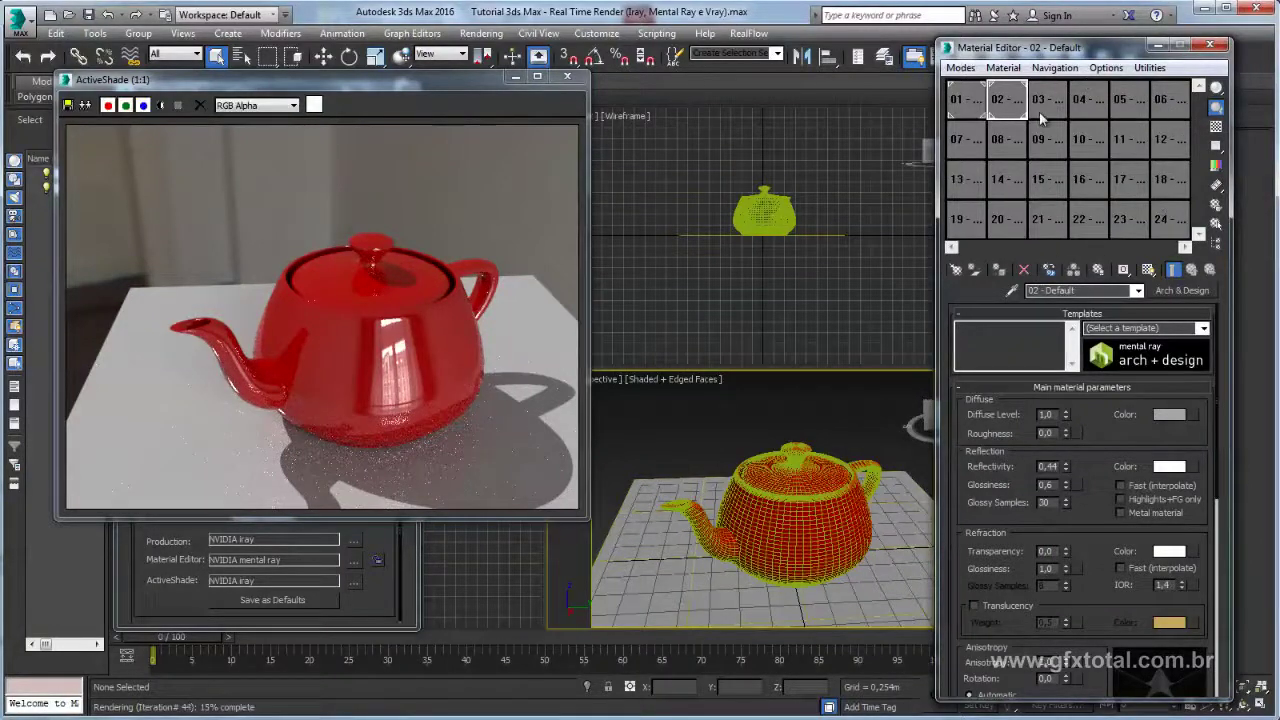
drag(1045, 48, 1043, 48)
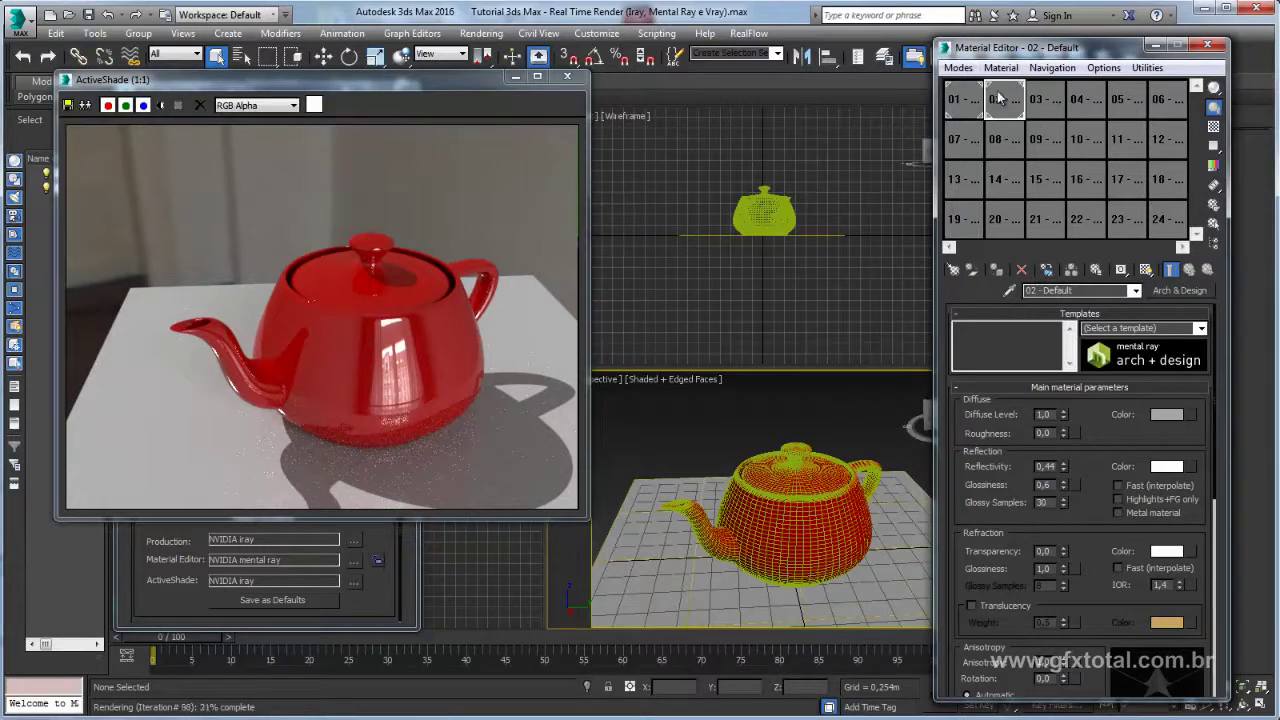
click(965, 106)
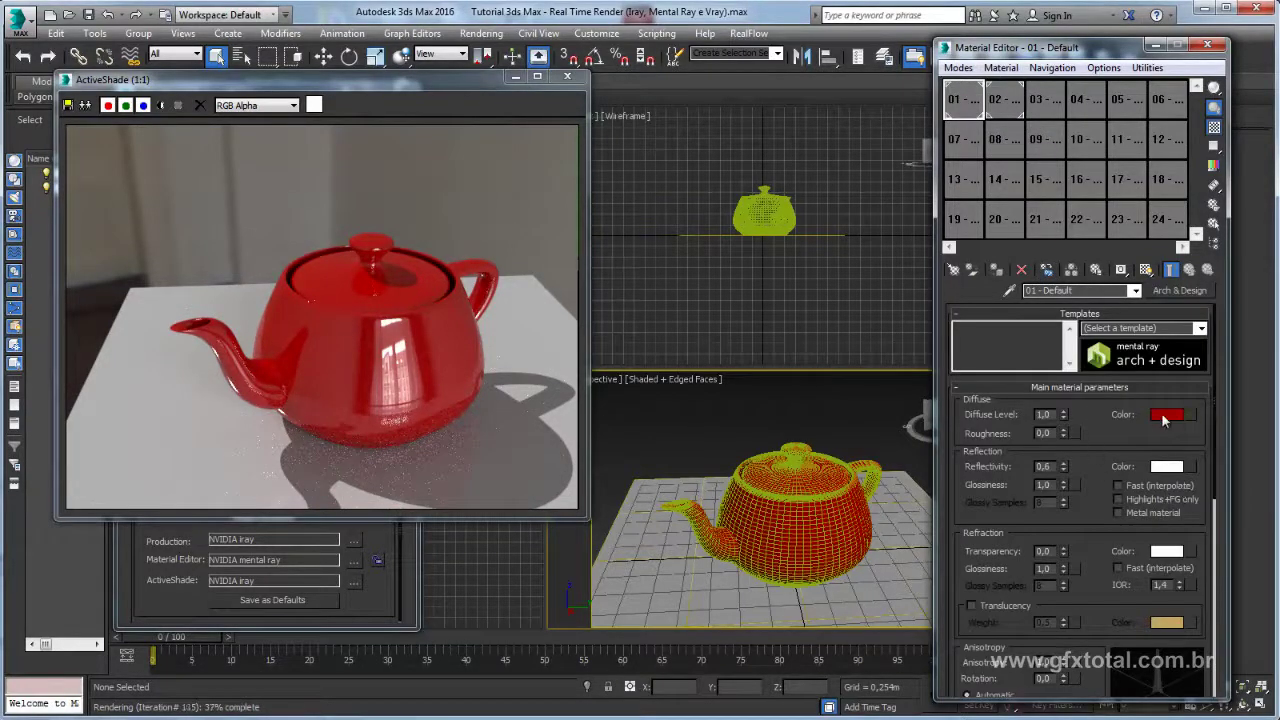
Step: Set the 01 - Default material's diffuse colour from red to blue
click(1165, 415)
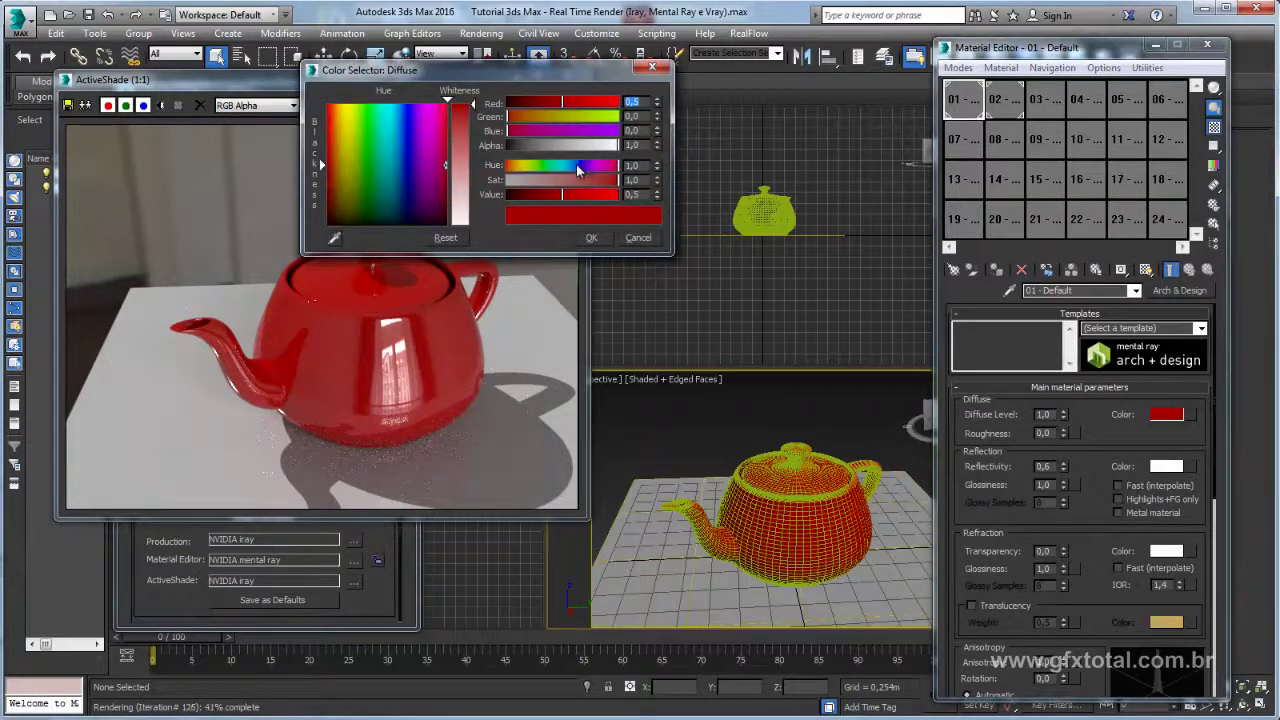
click(576, 166)
click(591, 238)
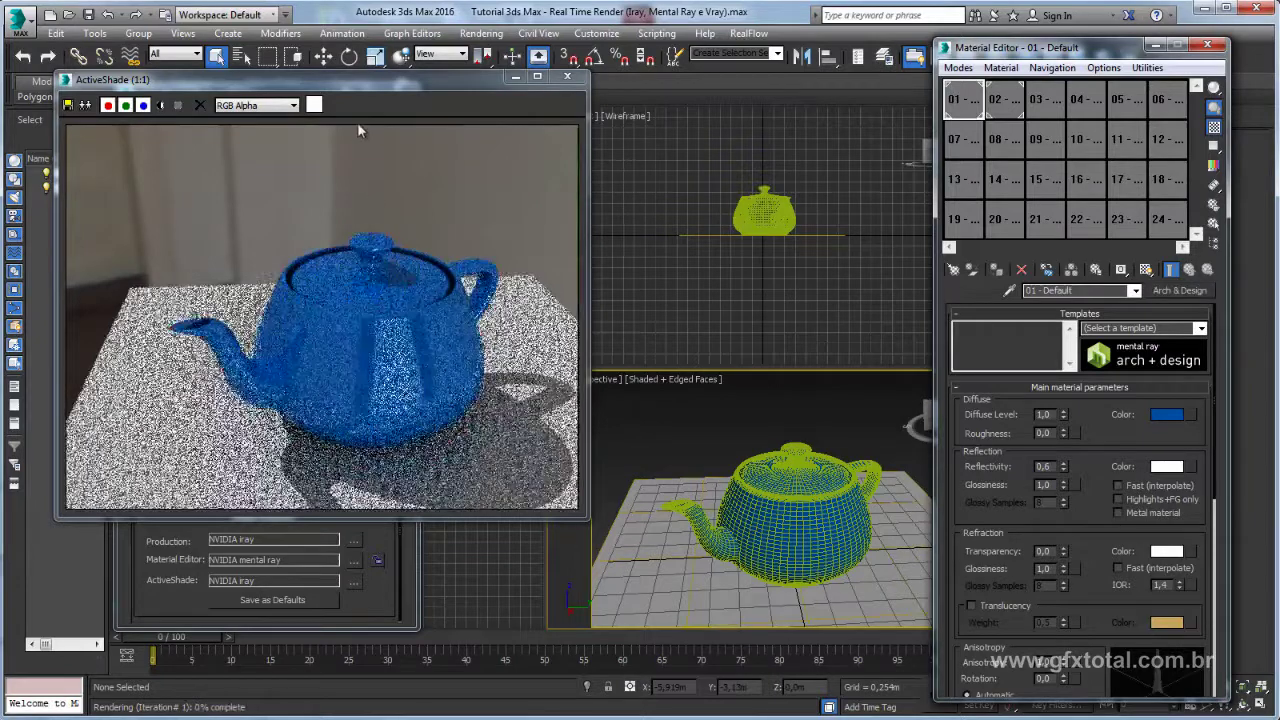
drag(363, 86, 339, 89)
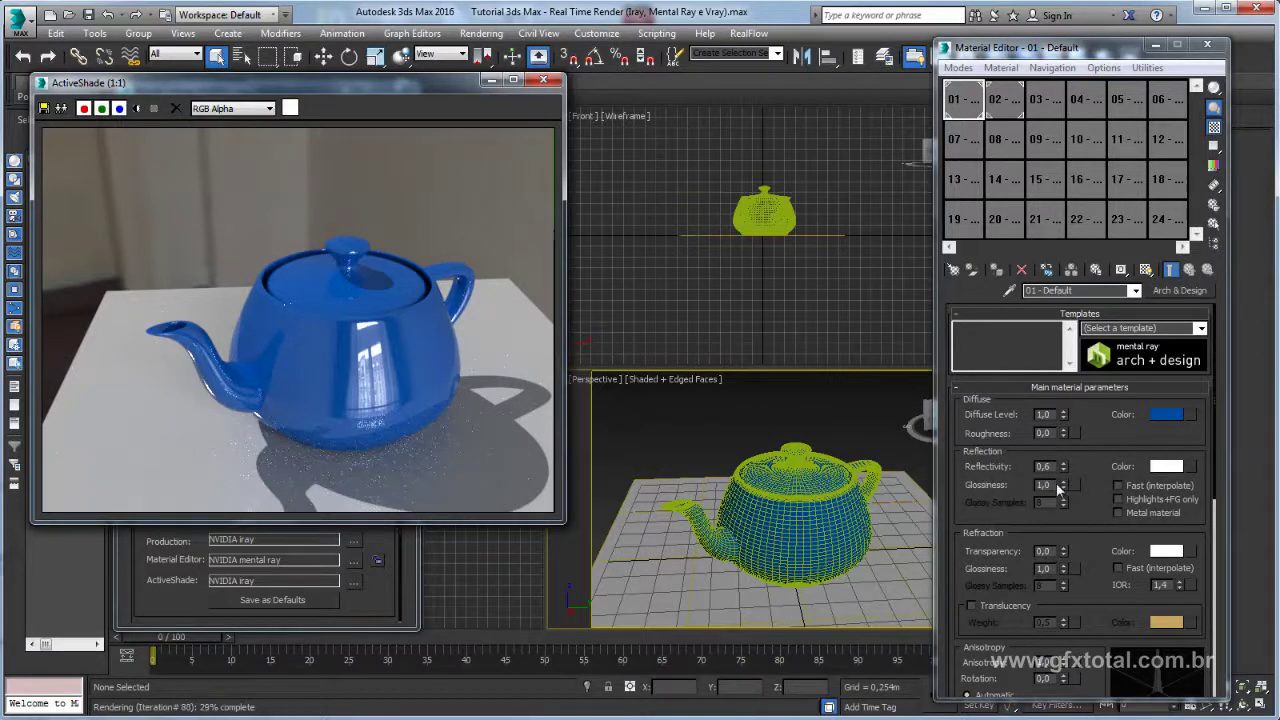
Step: Drag the teapot material's Reflection Glossiness down to 0.53
drag(1065, 487, 1063, 518)
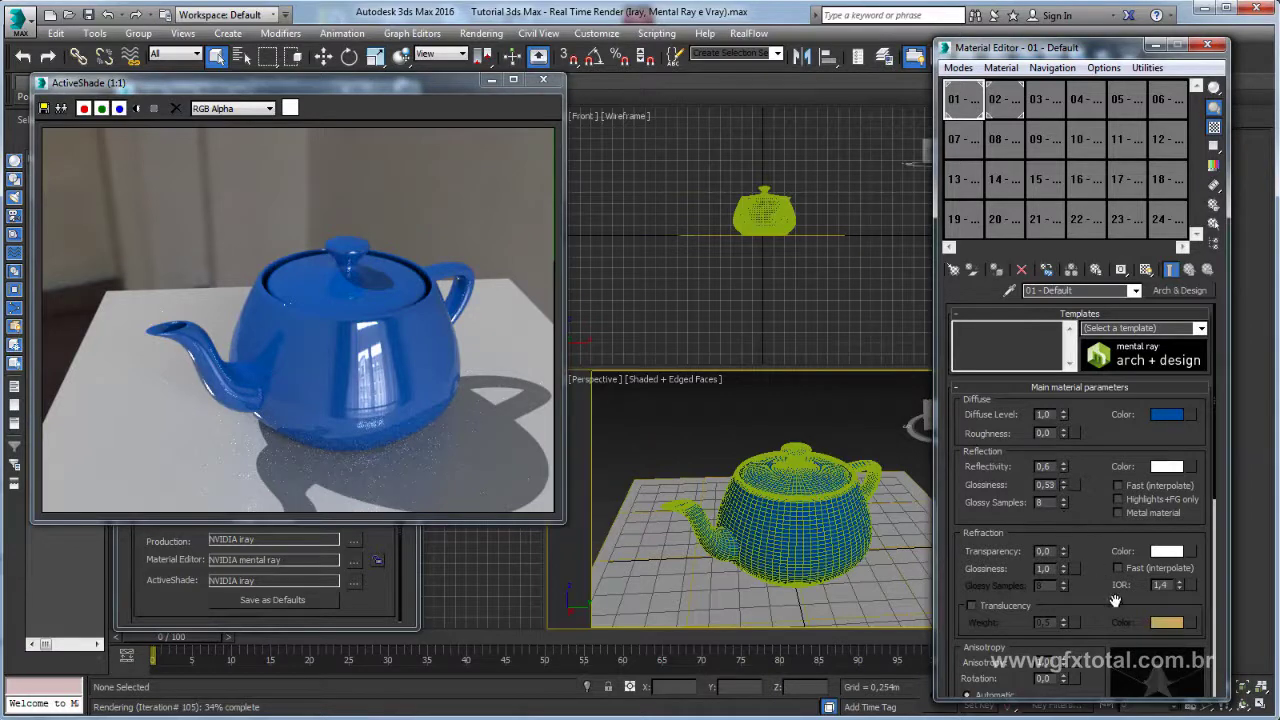
drag(360, 82, 439, 77)
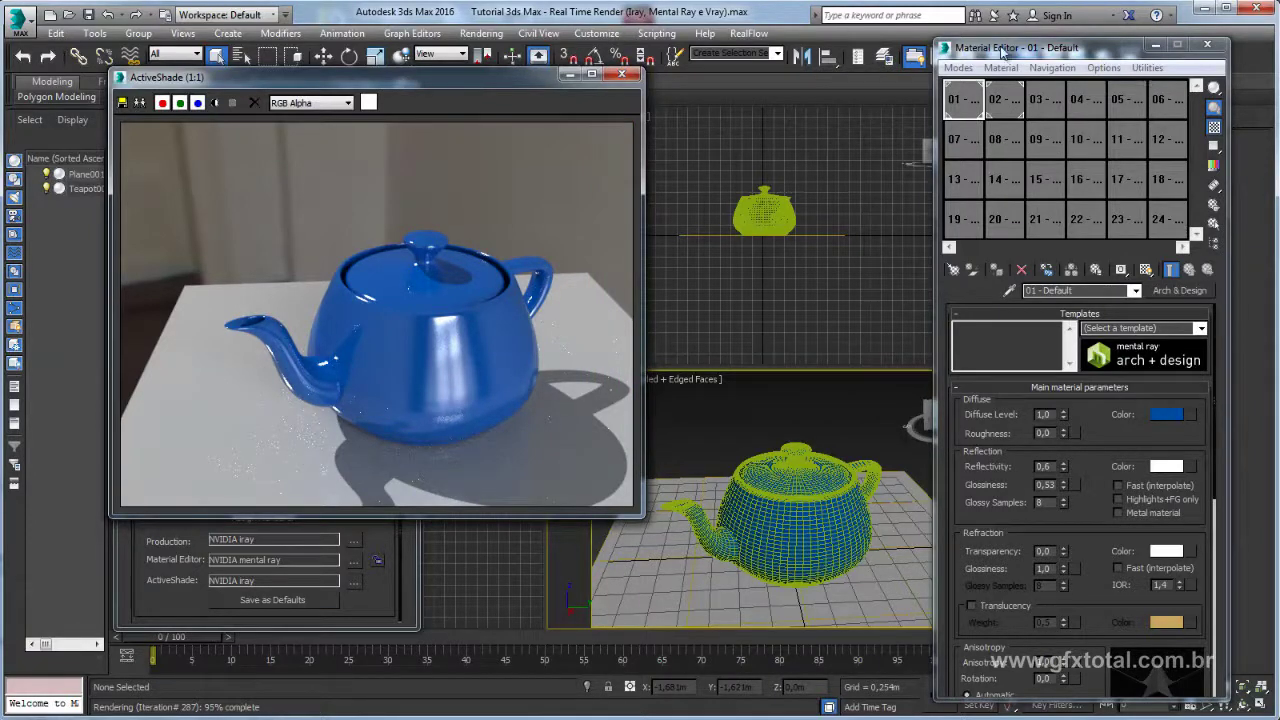
Step: Set refraction transparency to 0.66 and tint the refraction colour faintly cyan (hue about 0.57)
drag(975, 50, 774, 42)
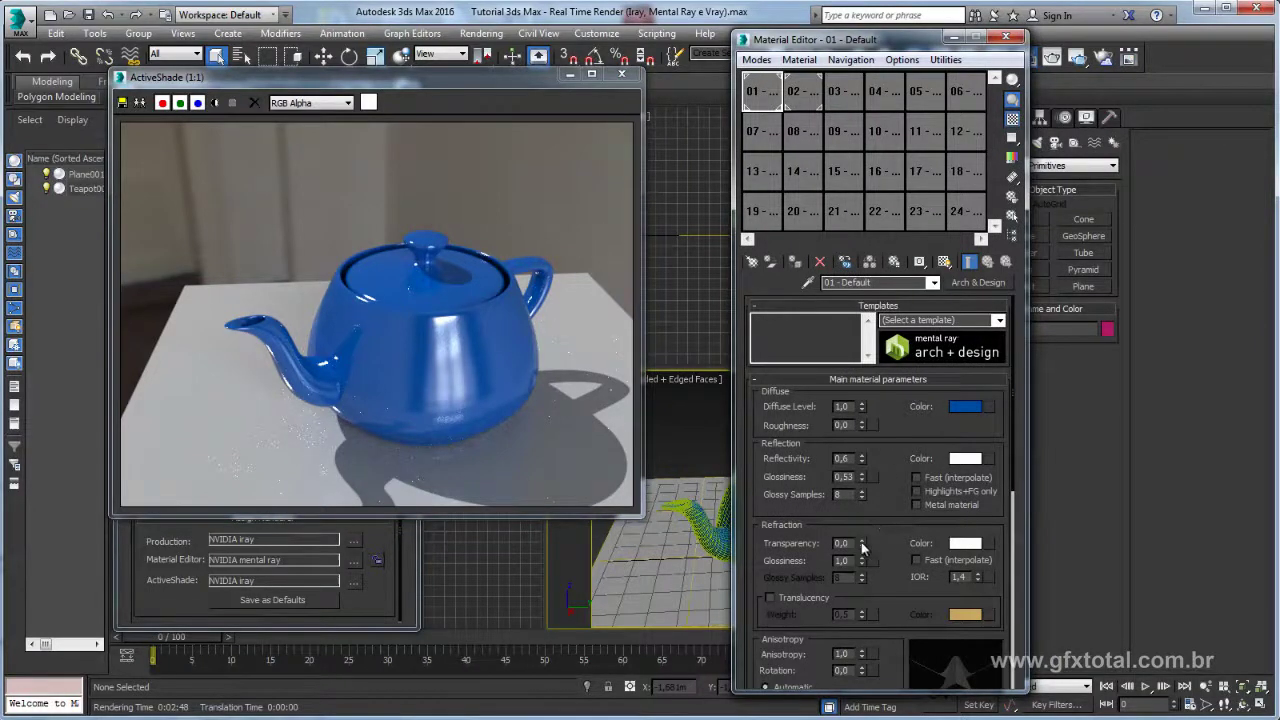
drag(861, 543, 858, 488)
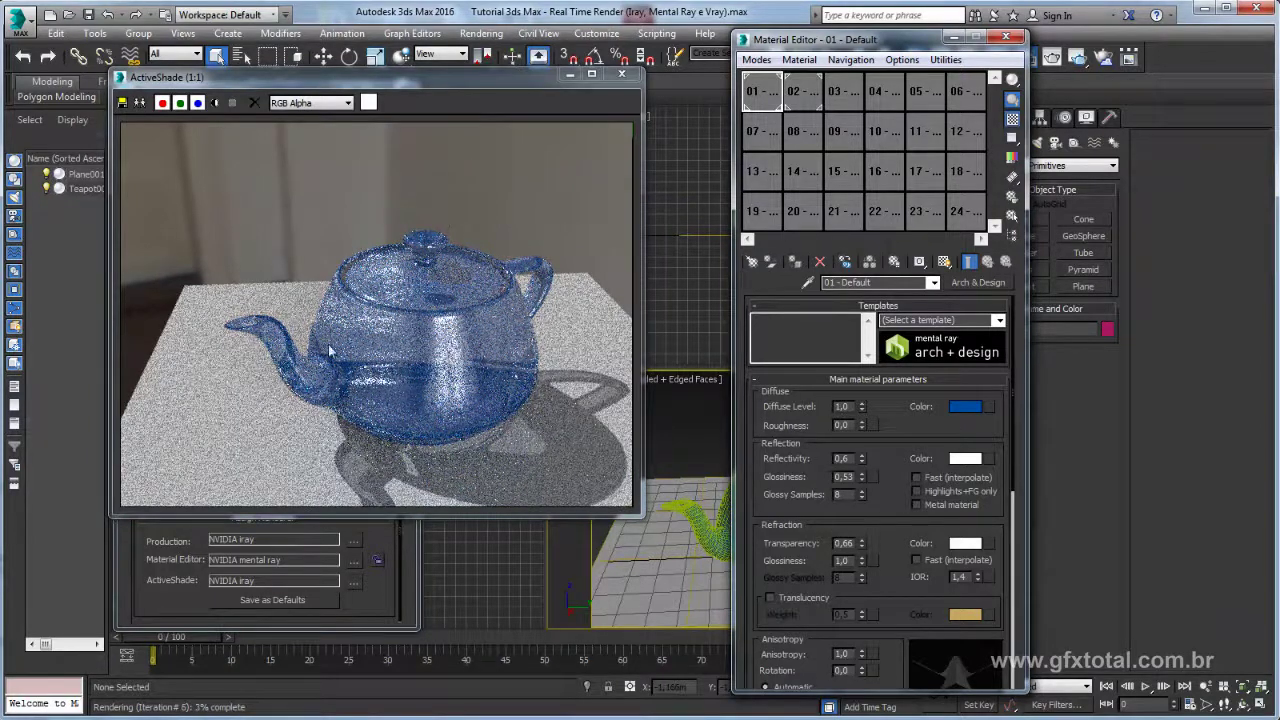
click(962, 544)
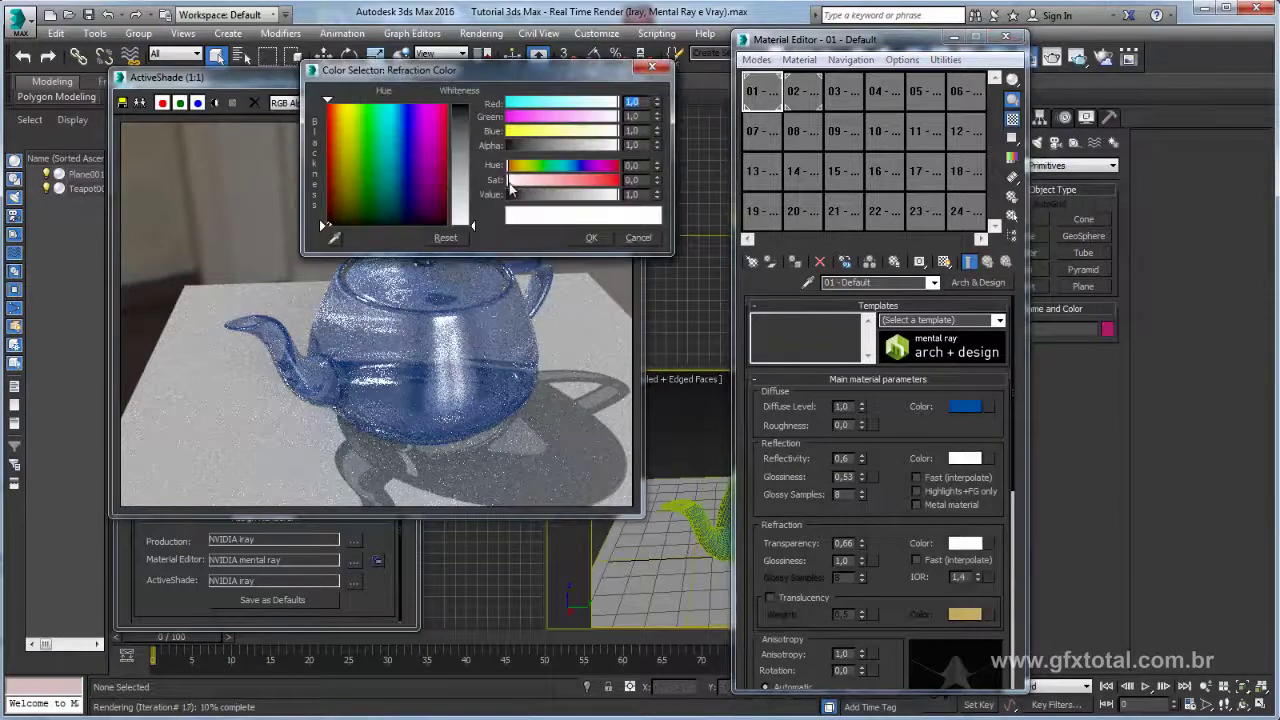
drag(510, 188, 512, 188)
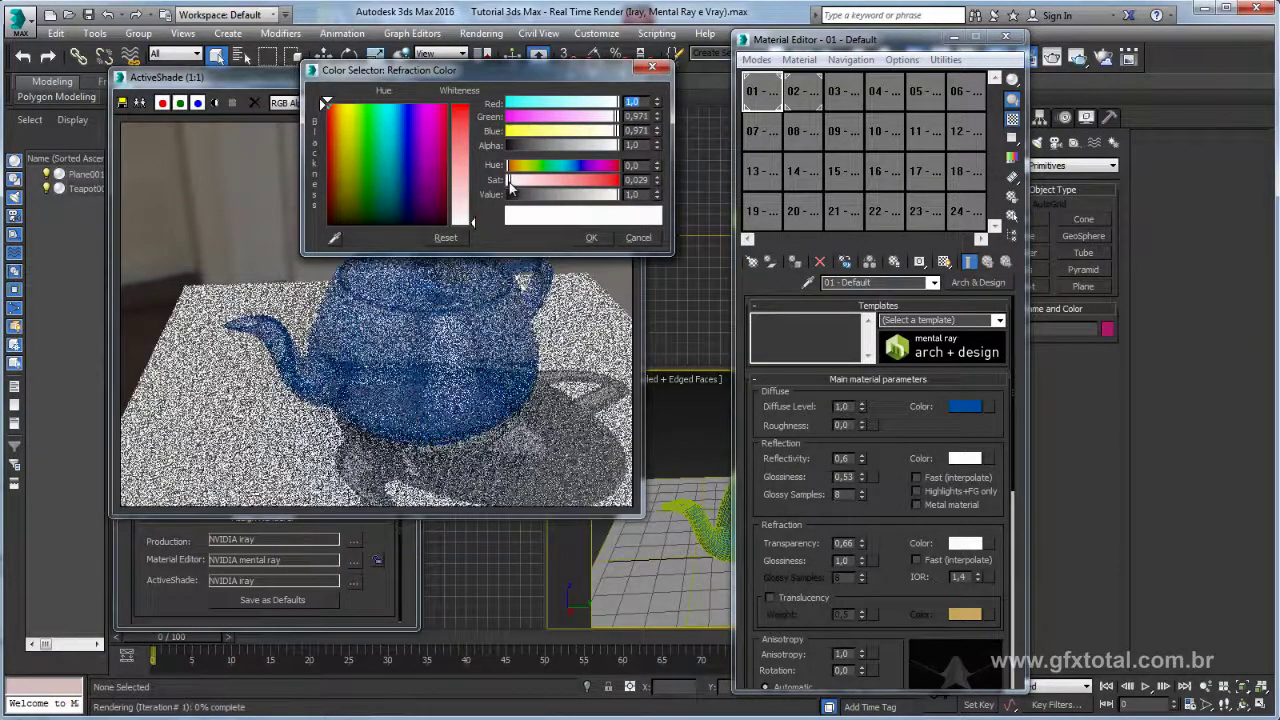
drag(510, 165, 569, 165)
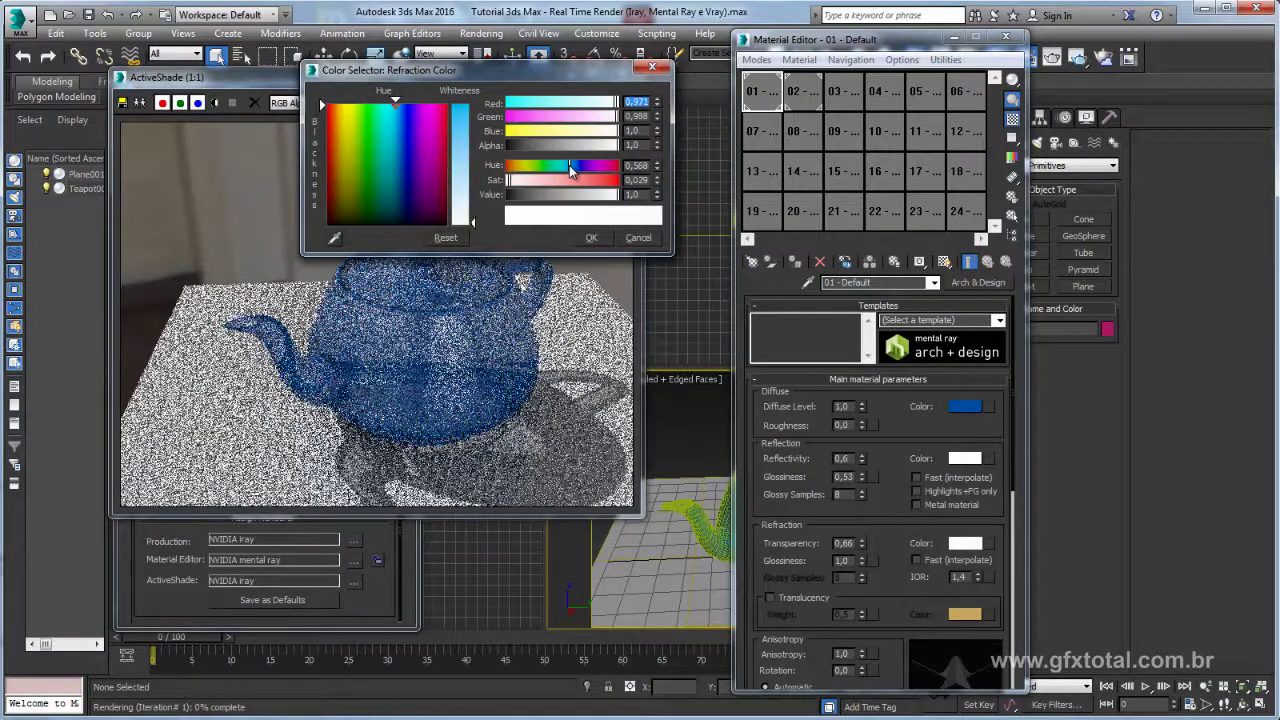
click(591, 237)
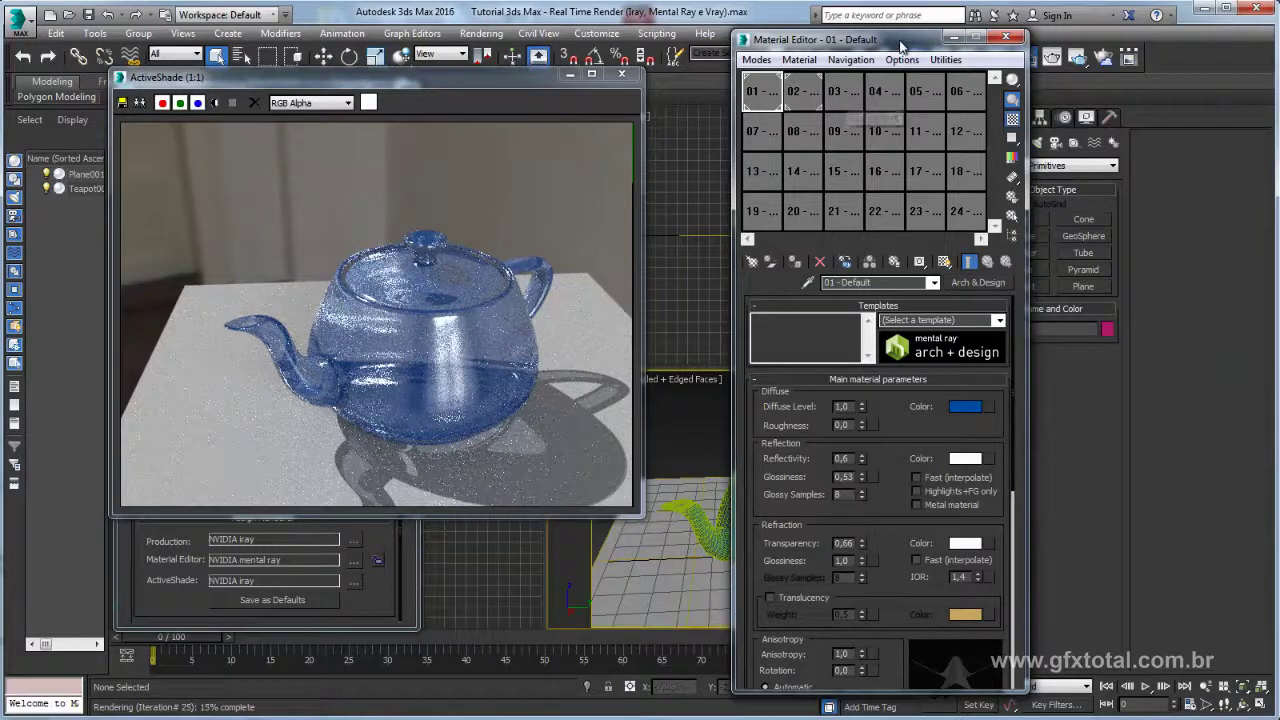
drag(900, 44, 826, 38)
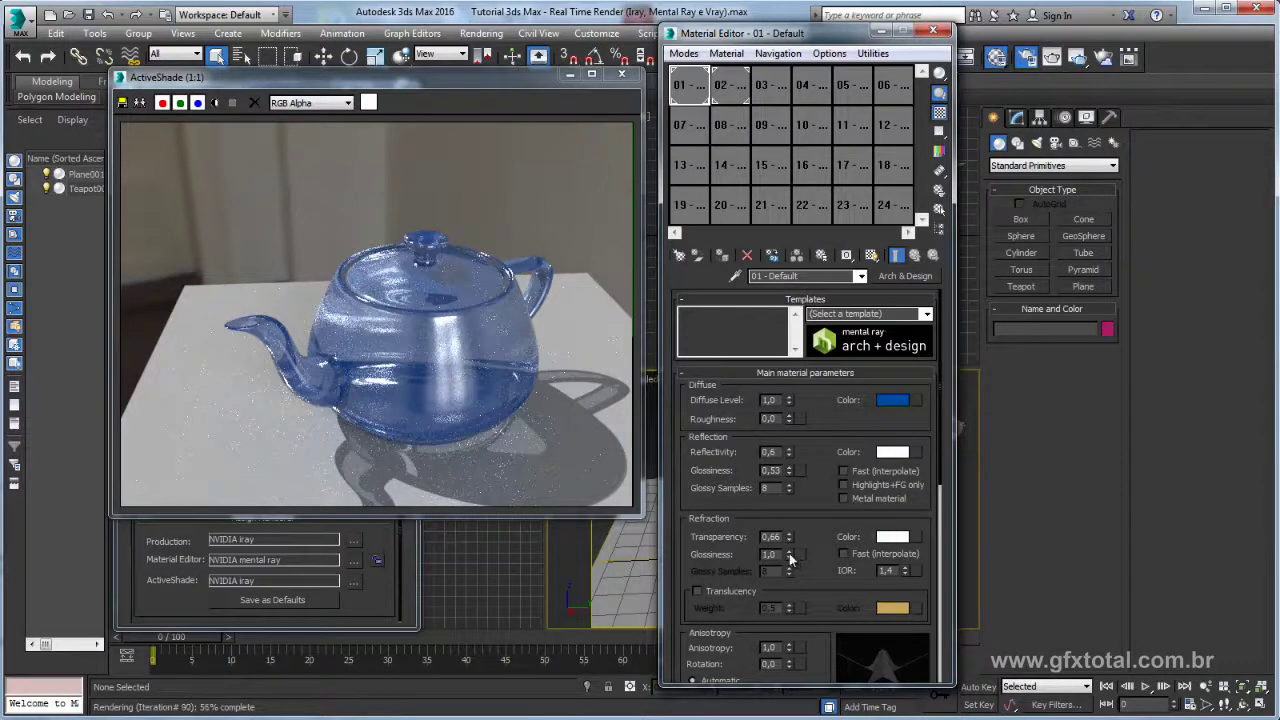
drag(789, 556, 791, 576)
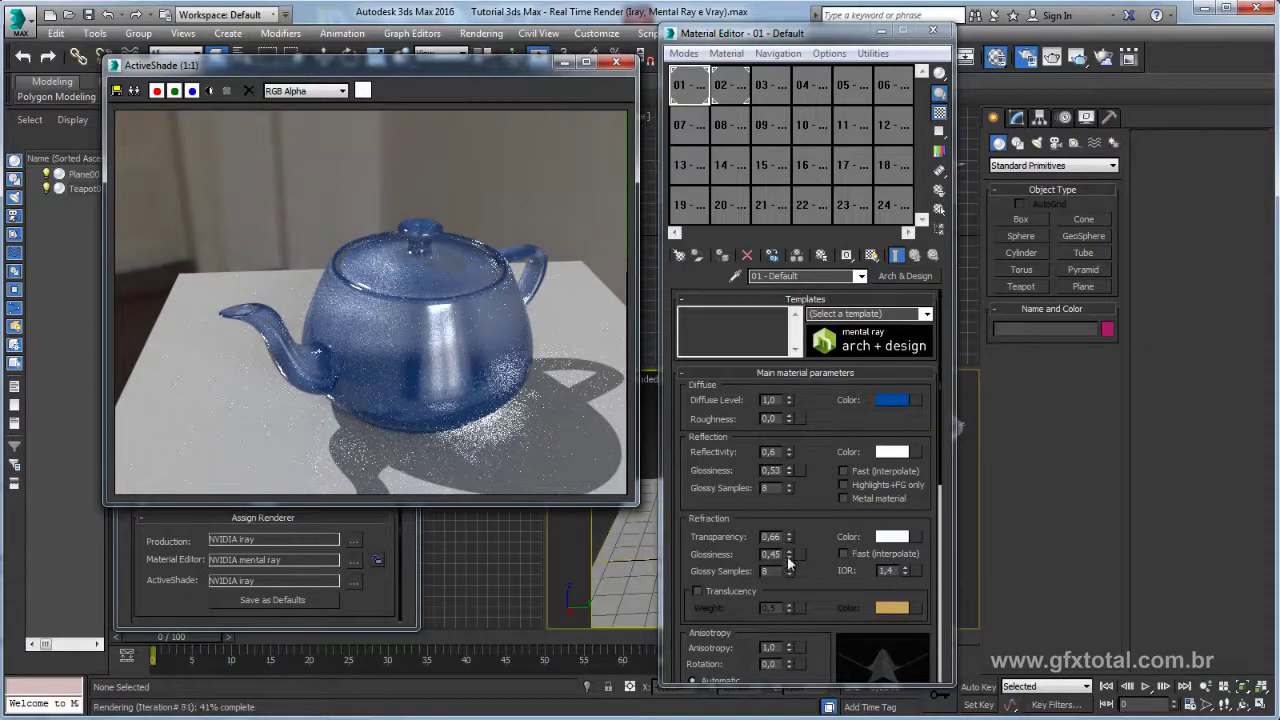
drag(788, 552, 771, 468)
drag(816, 525, 815, 503)
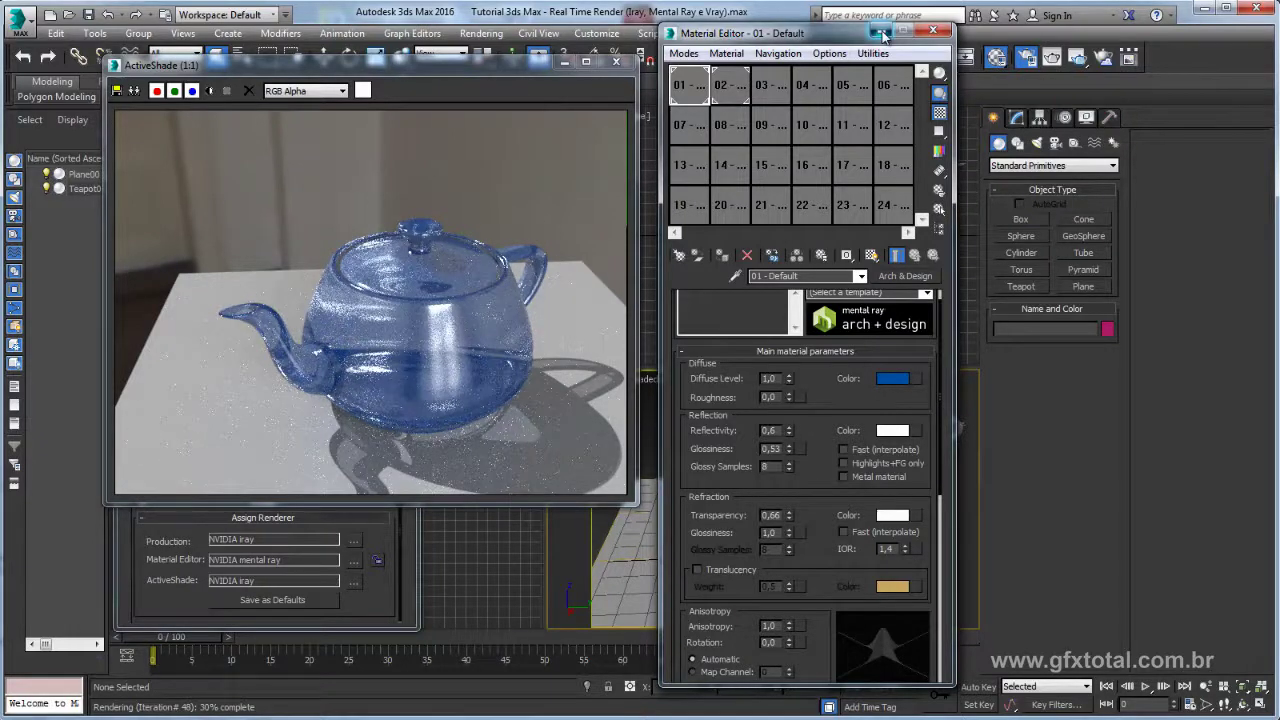
Step: Close the Material Editor and draw a box on the floor behind the teapot
click(932, 31)
click(1021, 219)
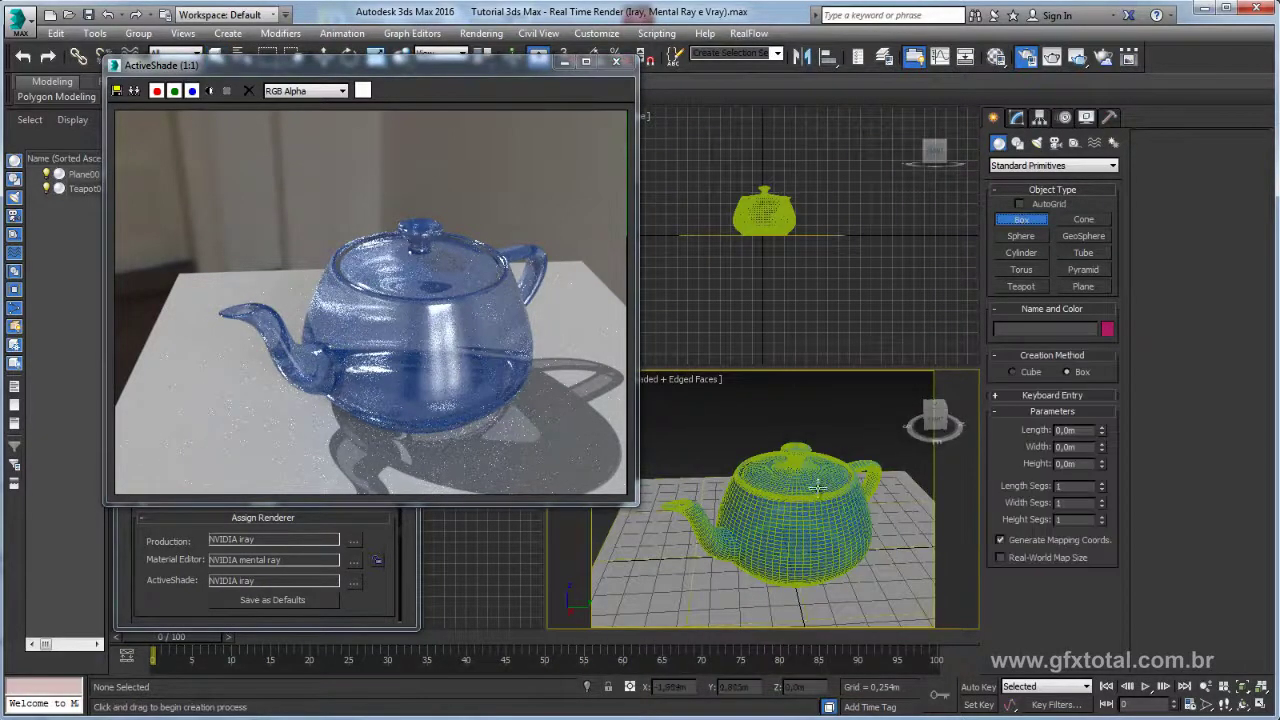
drag(805, 497, 836, 507)
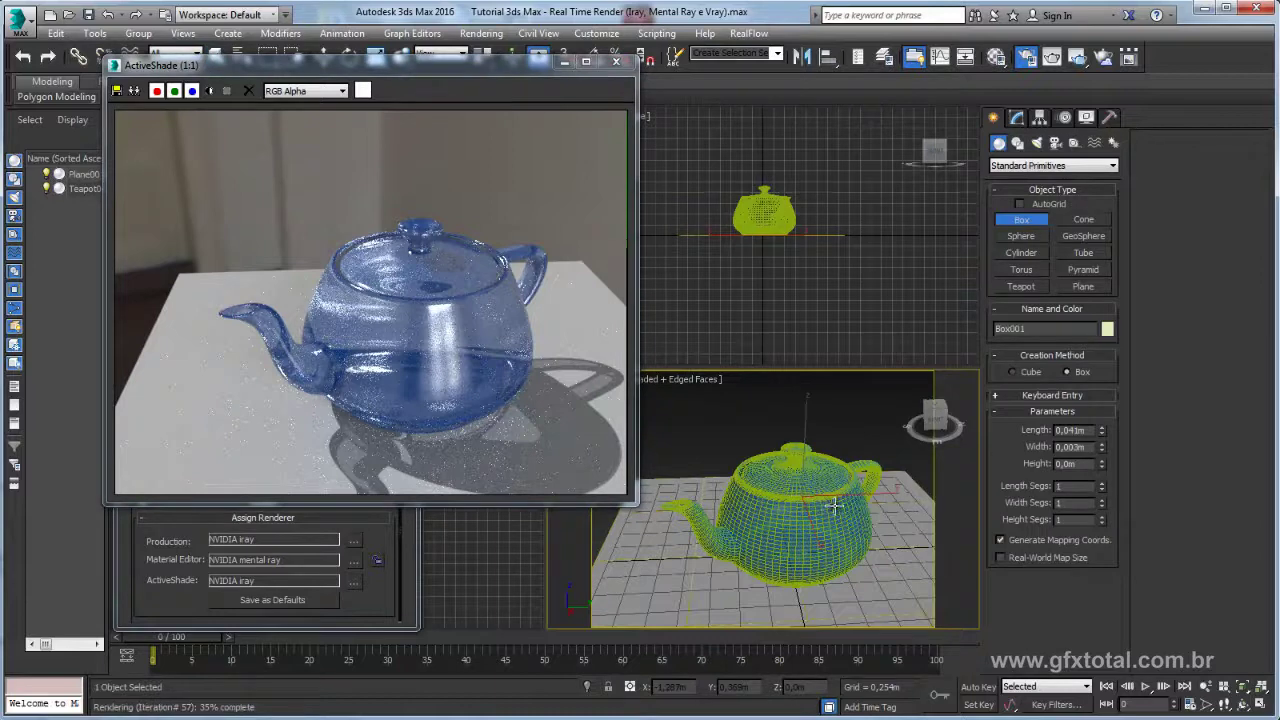
click(836, 405)
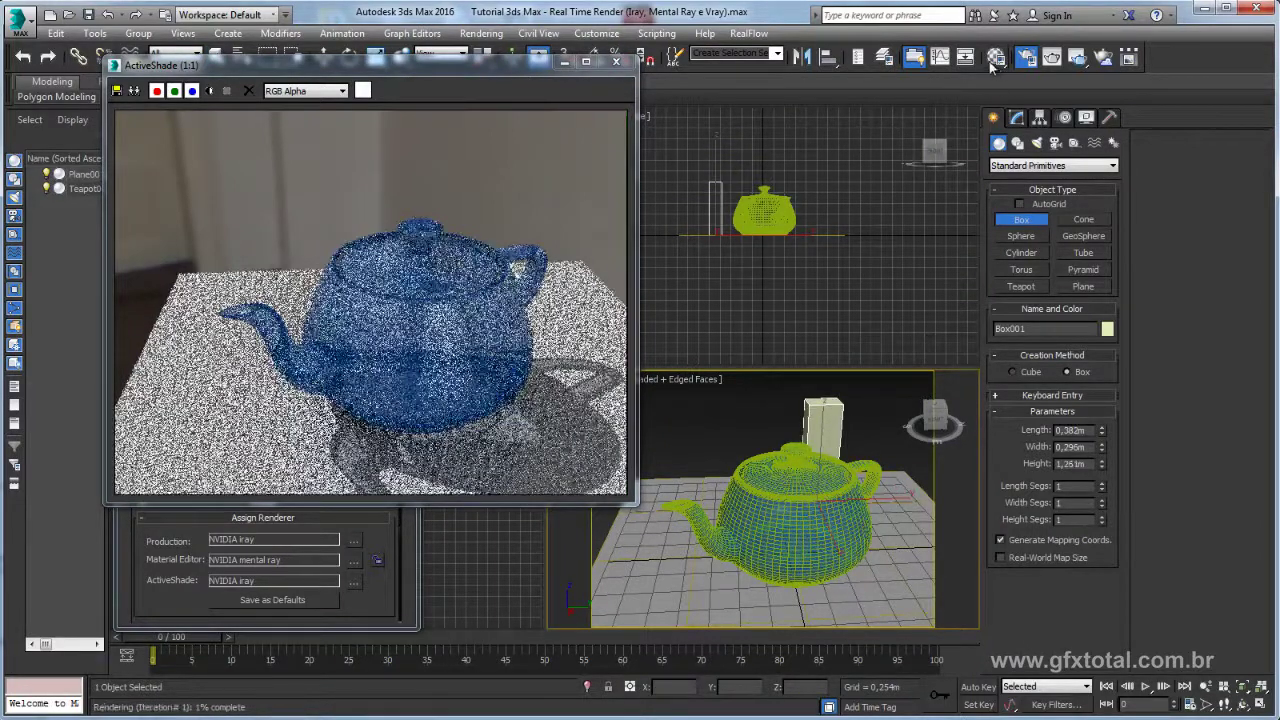
Step: In material slot 03, zero the reflectivity and set a saturated red diffuse colour
key(m)
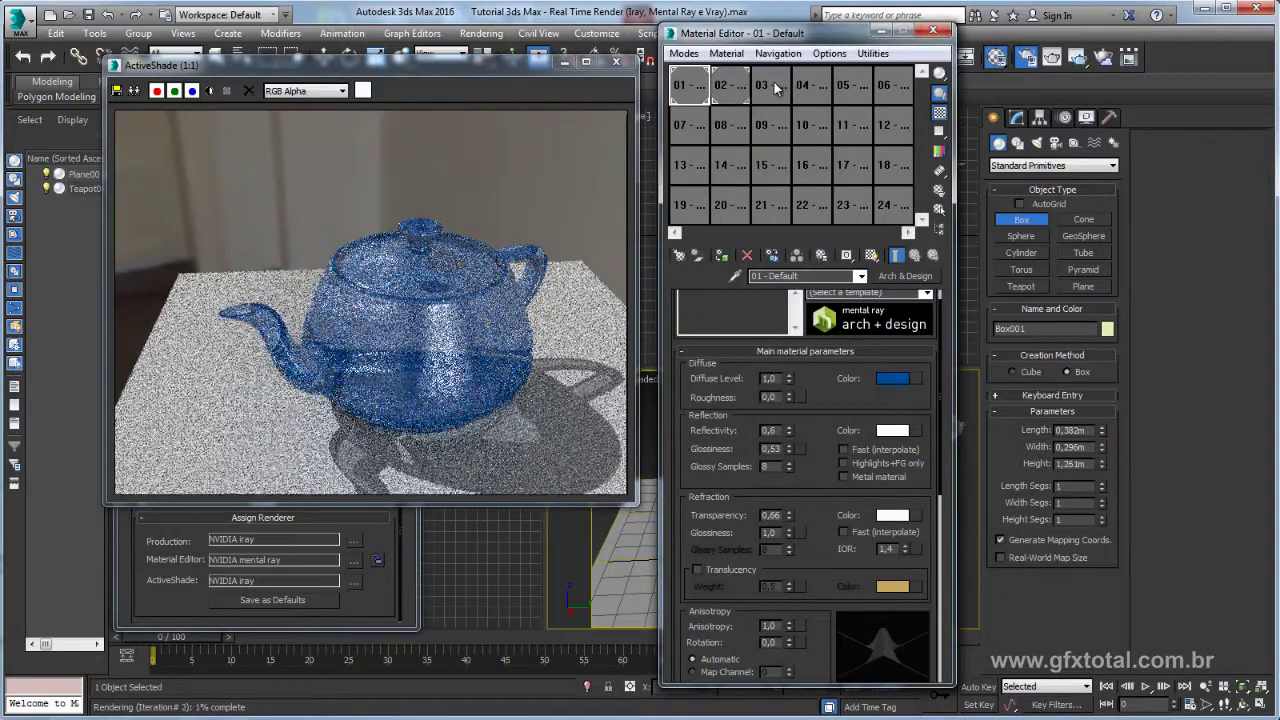
click(774, 84)
right_click(788, 452)
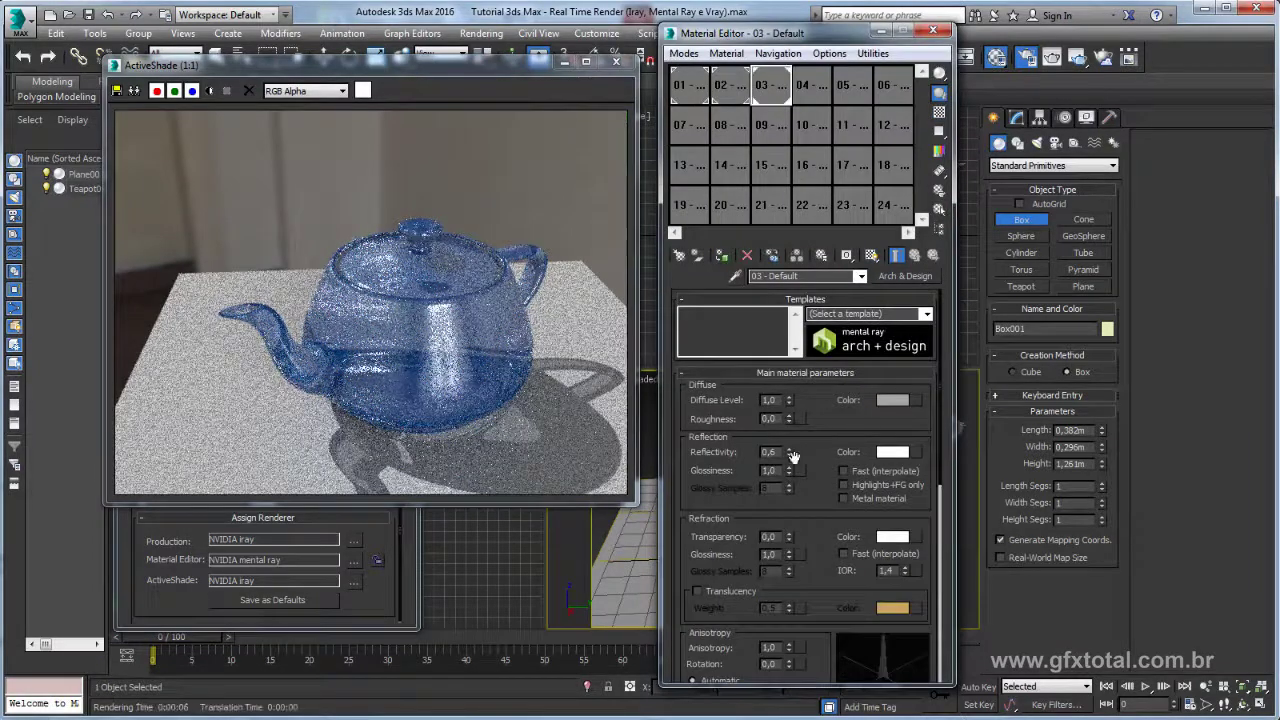
click(891, 400)
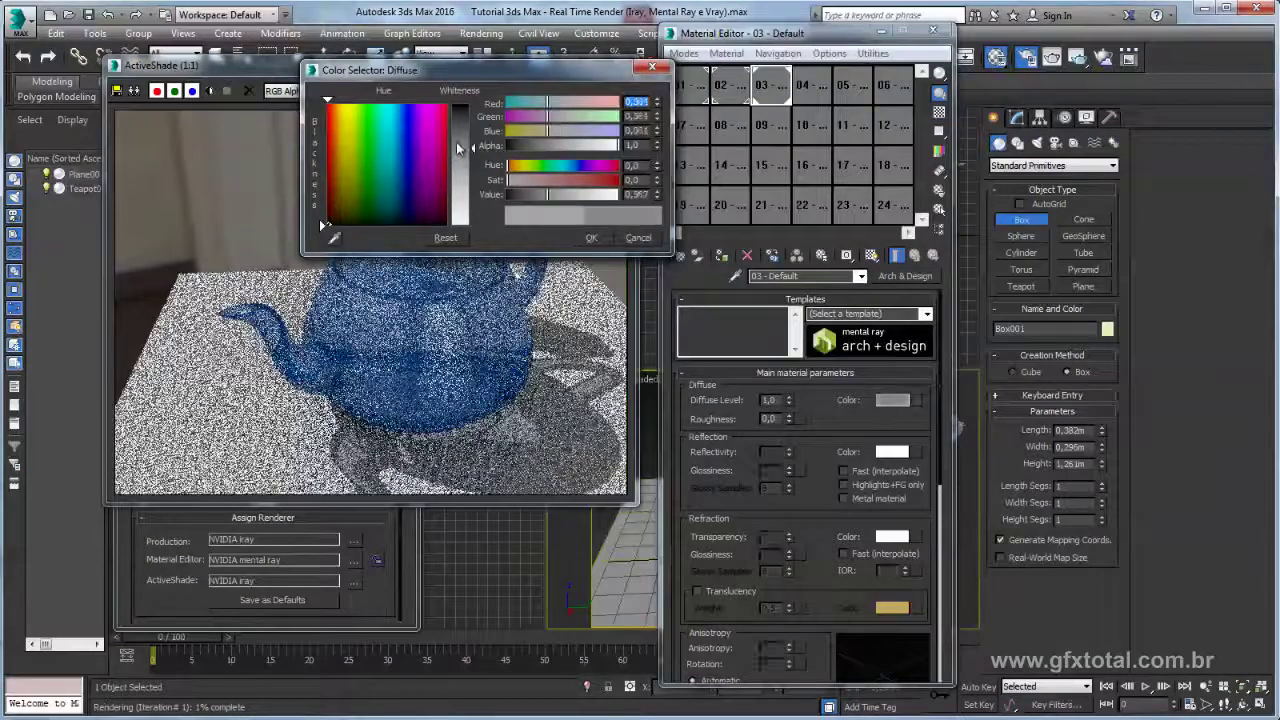
drag(424, 118, 476, 116)
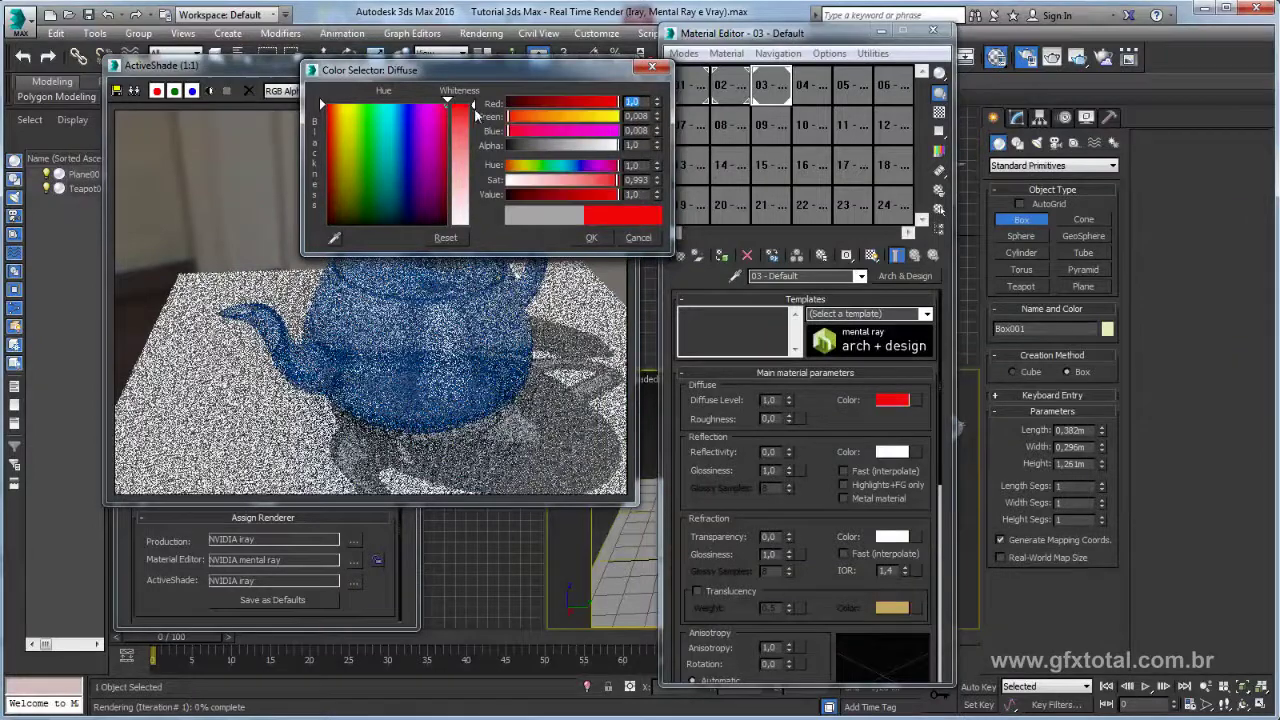
click(591, 237)
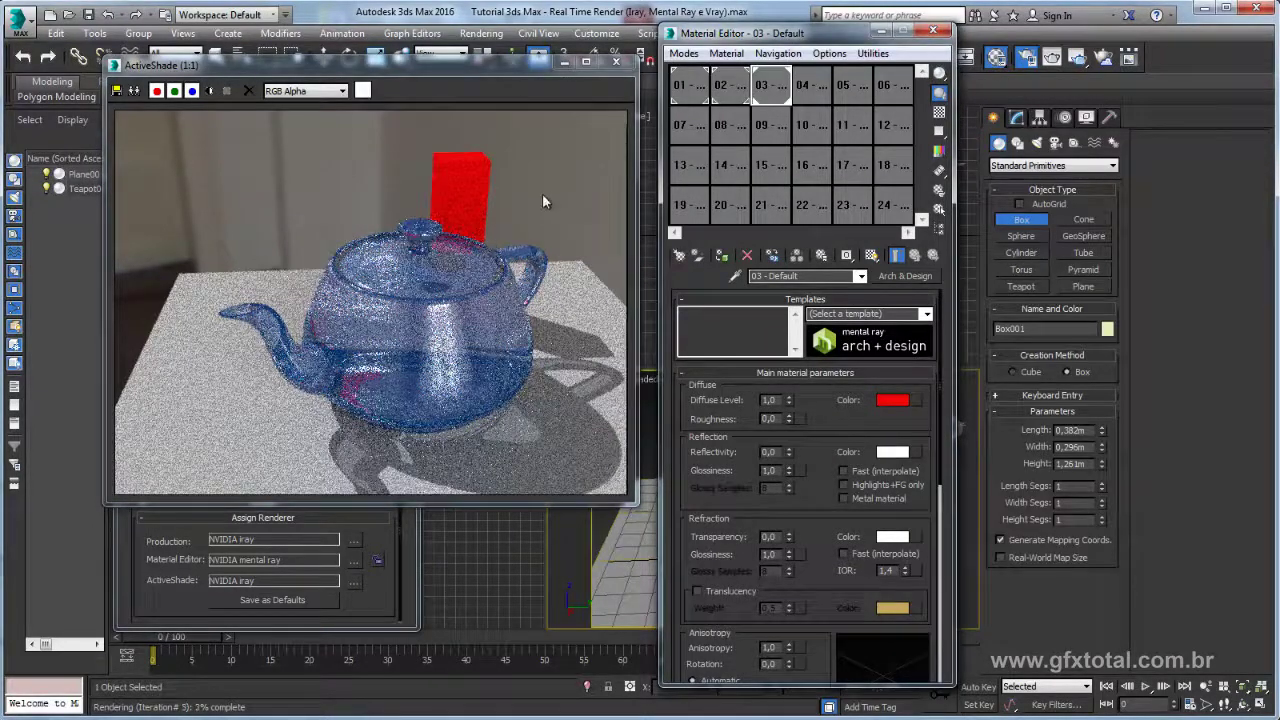
Step: Make material 01's diffuse colour white and raise its transparency to 1.0
click(687, 88)
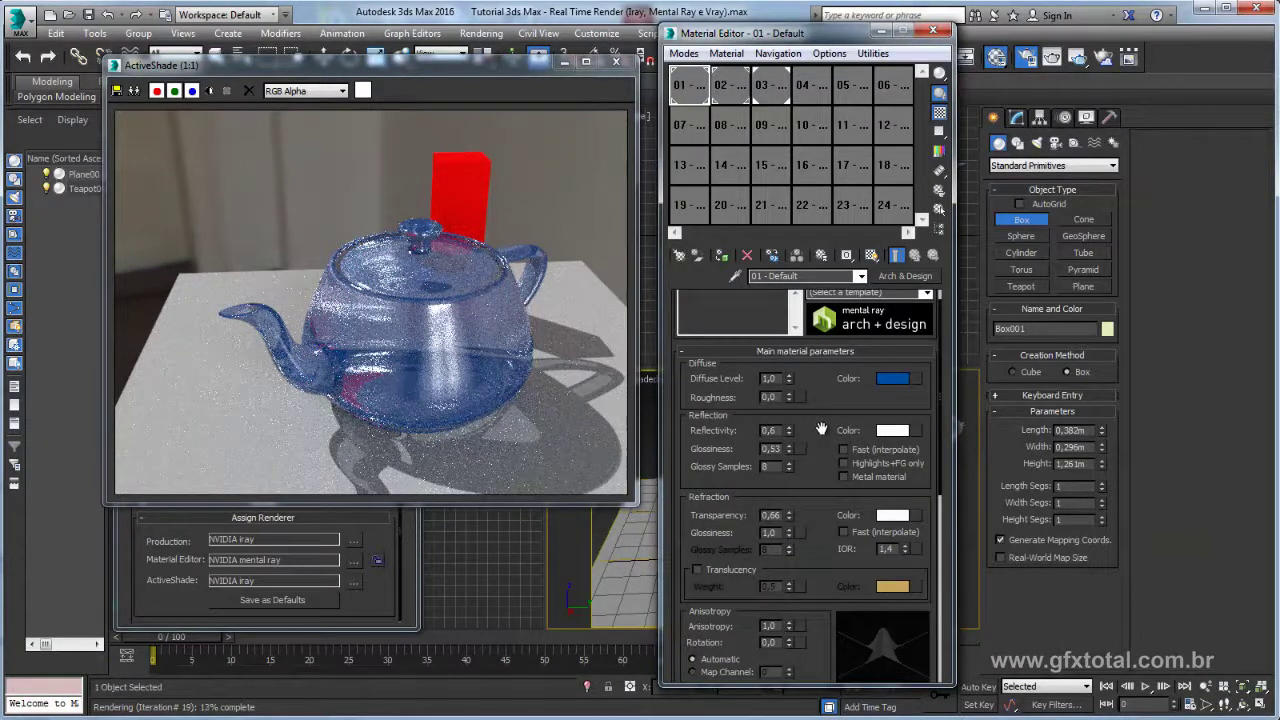
click(893, 379)
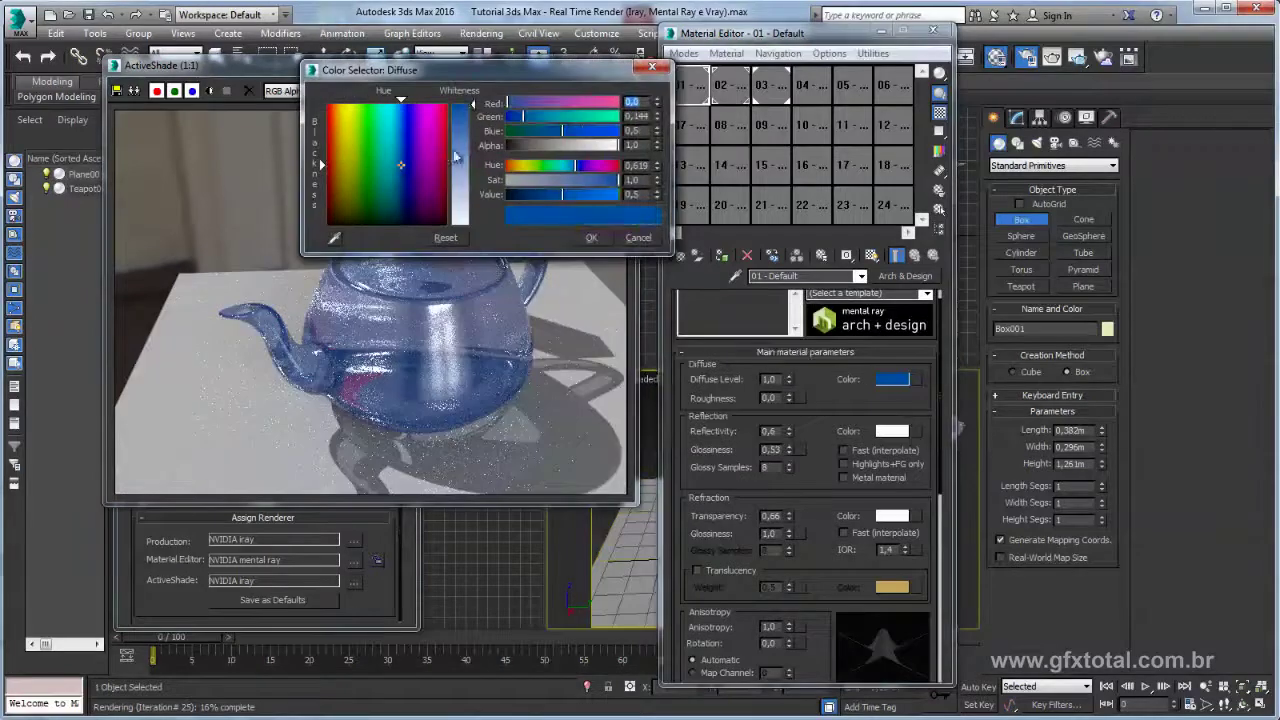
drag(461, 150, 461, 226)
click(590, 238)
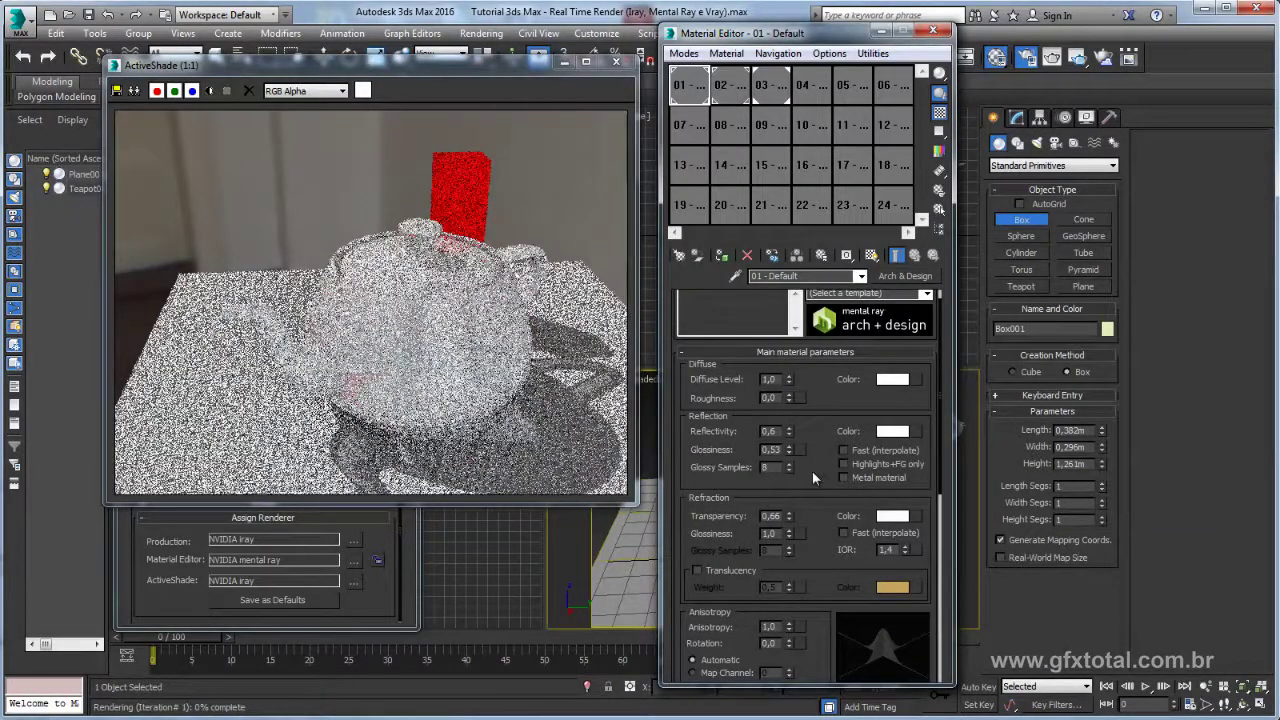
click(789, 519)
drag(789, 519, 789, 495)
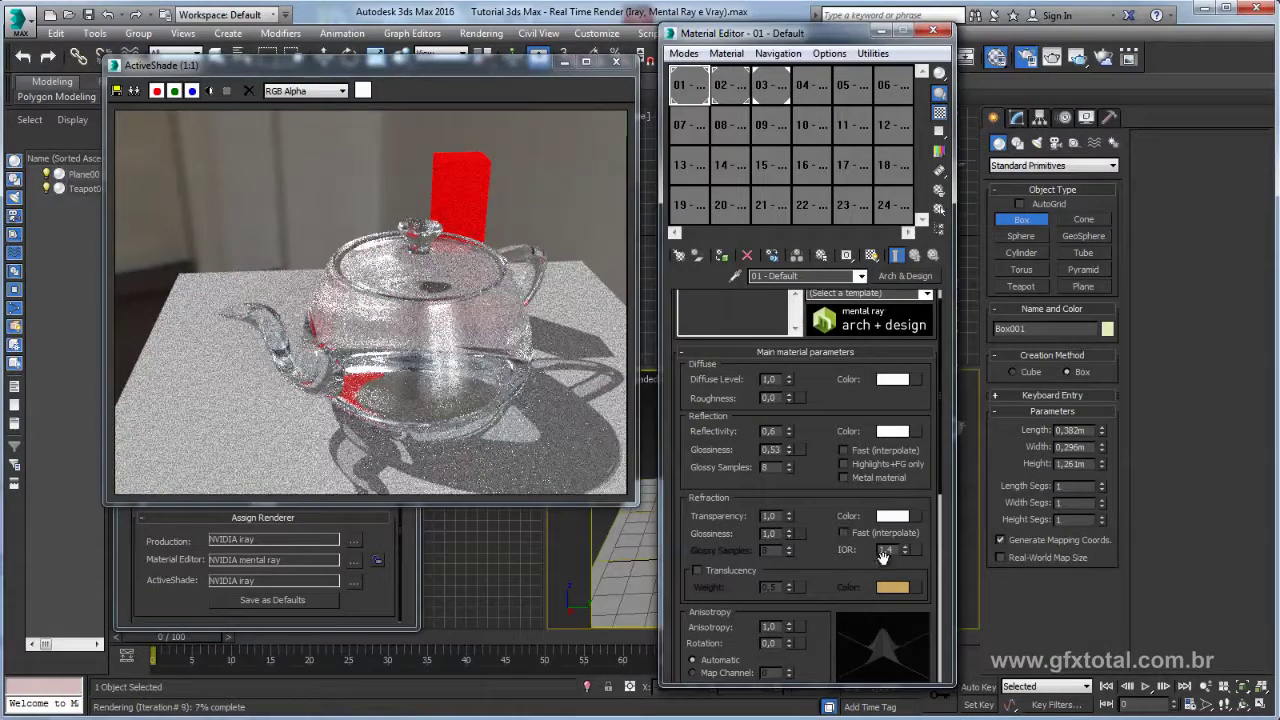
Step: Raise the glass material's Refraction IOR from 1.4 past 2.91 to about 3.81
scroll(890, 530, down, 2)
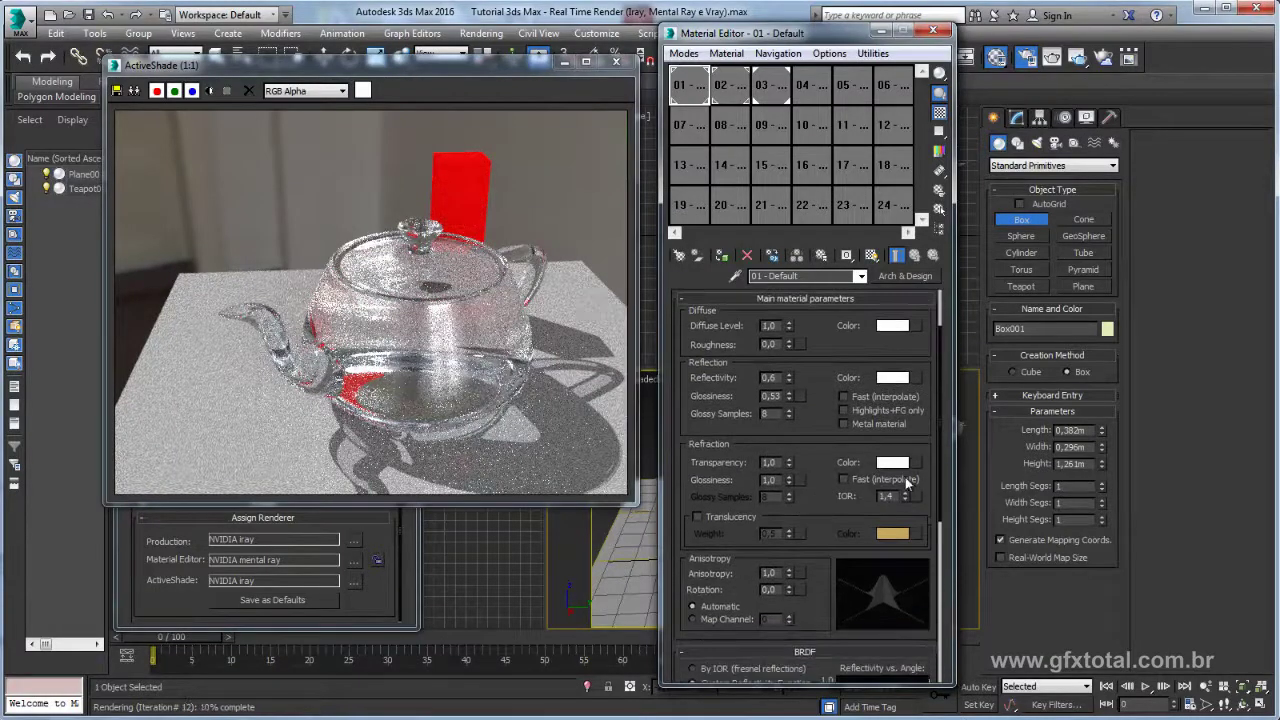
drag(907, 505, 630, 385)
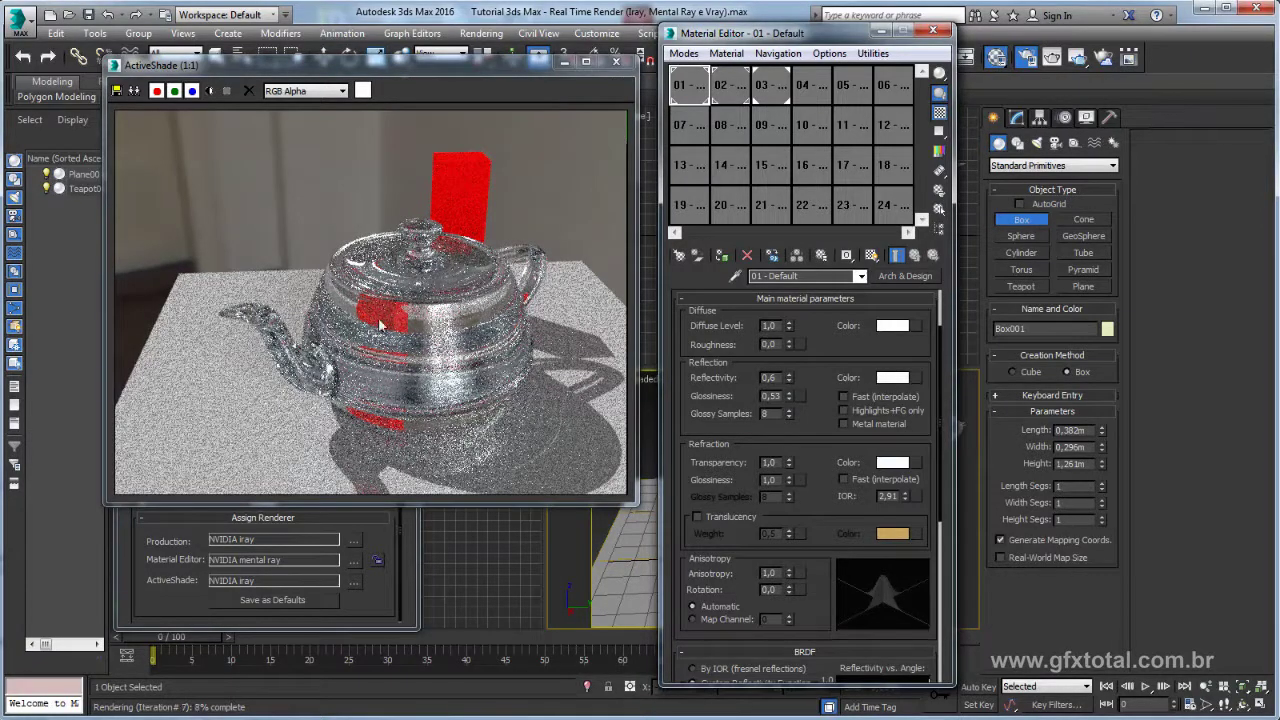
drag(907, 494, 910, 425)
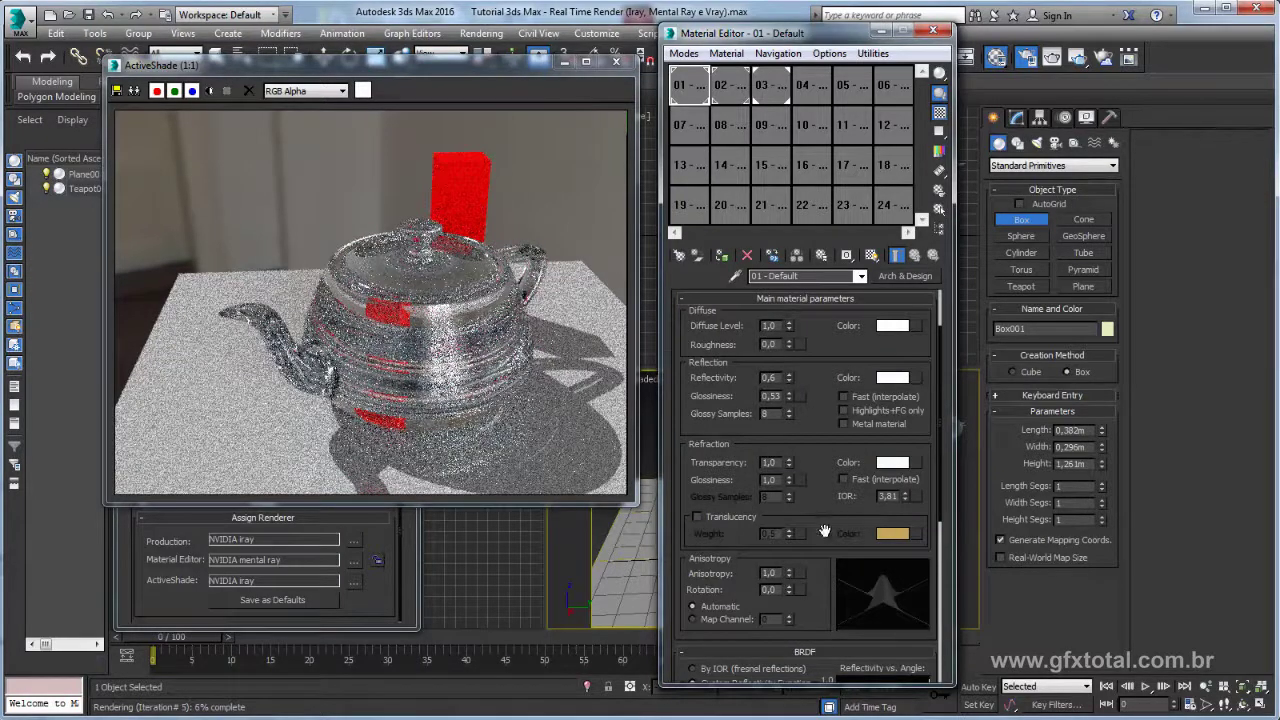
drag(823, 528, 827, 317)
scroll(827, 317, down, 3)
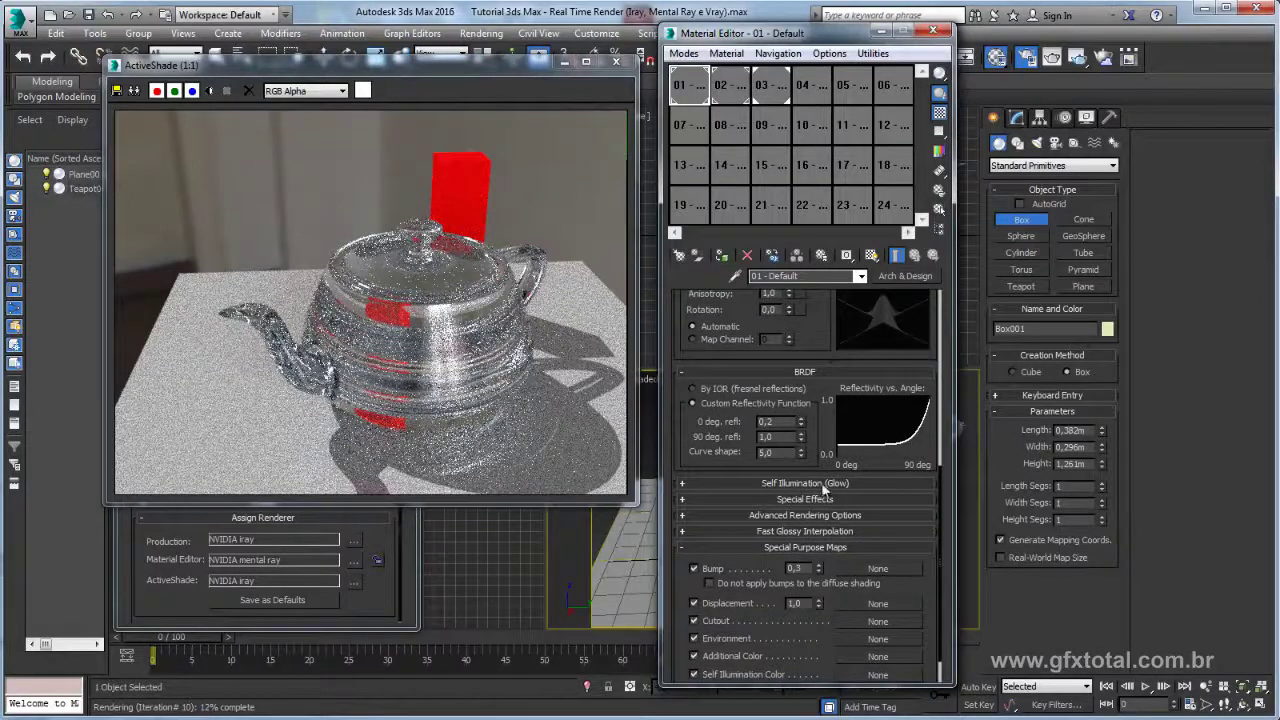
Step: Expand and collapse Special Effects, then expand the Advanced Rendering Options rollout
click(795, 497)
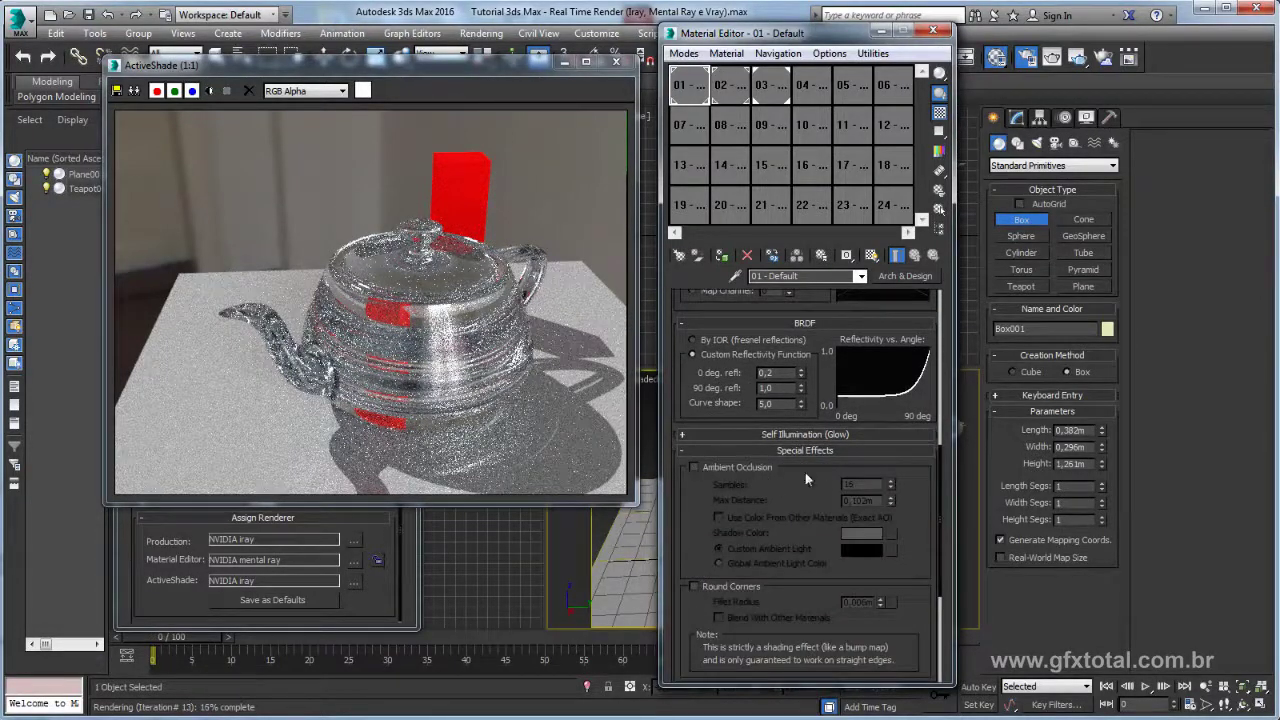
click(709, 452)
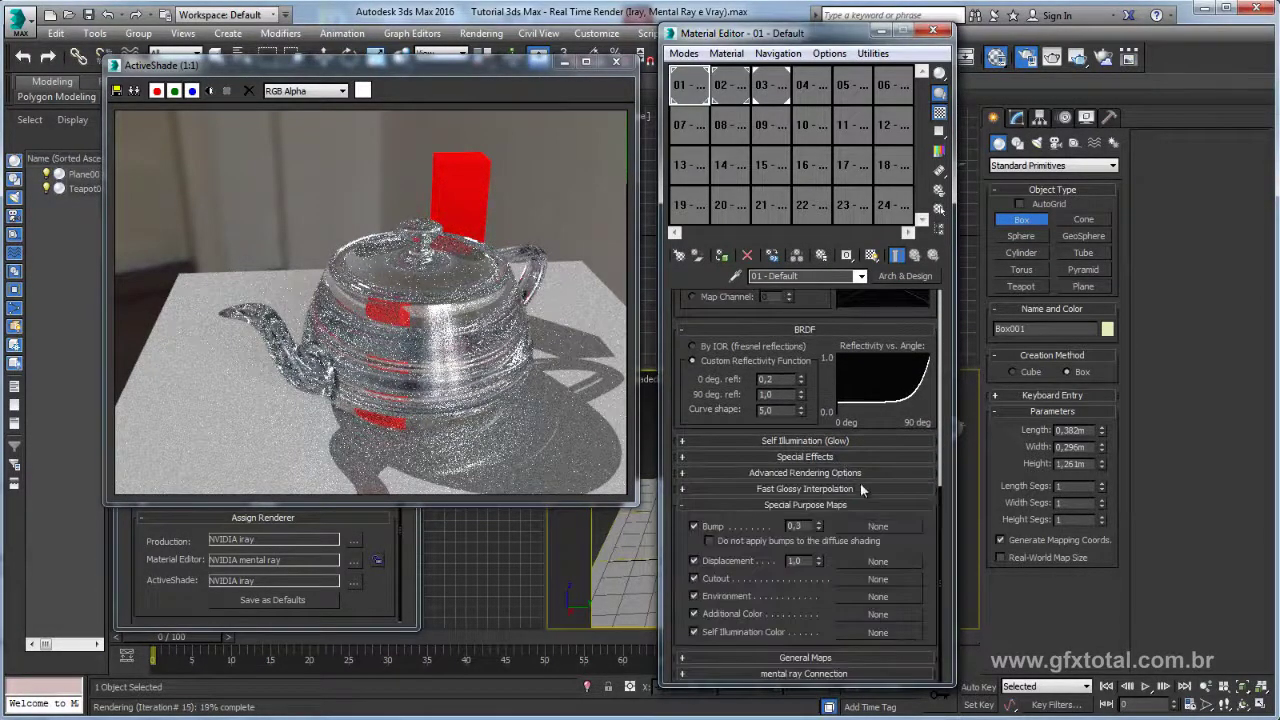
click(773, 478)
mouse_move(809, 431)
mouse_down()
mouse_move(813, 523)
mouse_move(831, 257)
mouse_up()
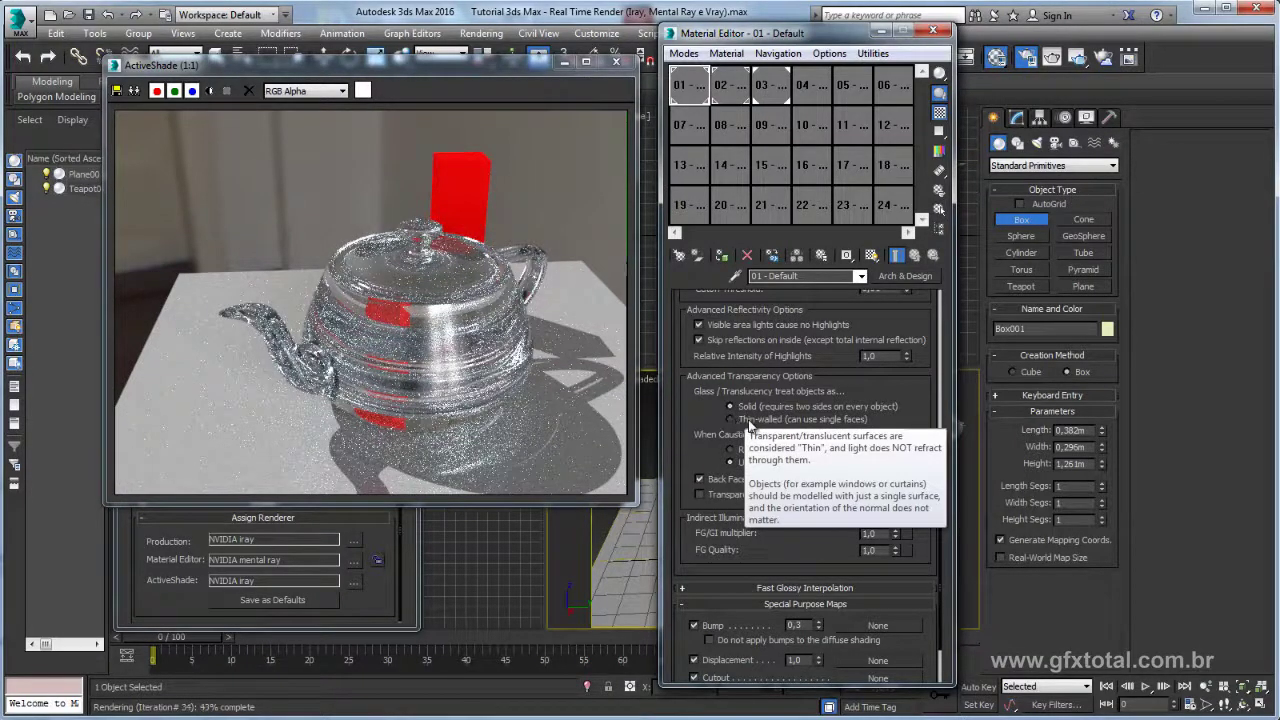
Step: Set the glass material's Advanced Transparency to Thin-walled and reposition the ActiveShade and Material Editor windows
click(733, 418)
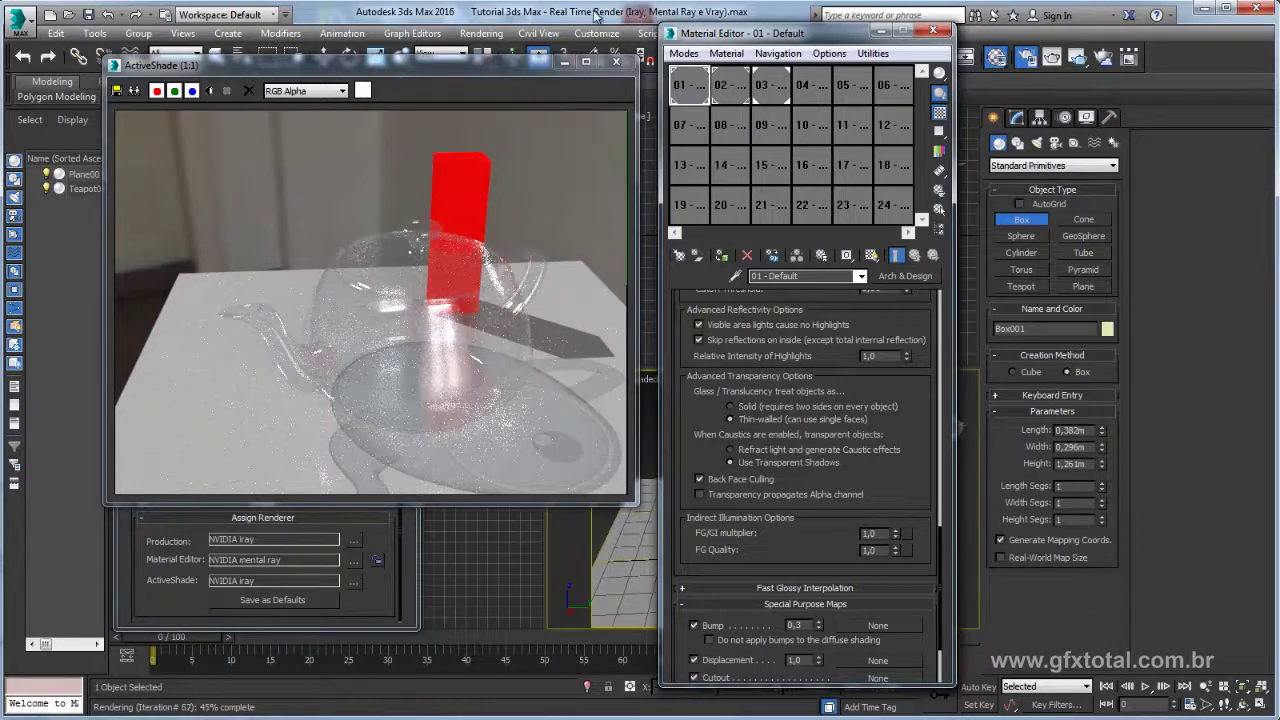
drag(503, 66, 517, 78)
drag(736, 33, 788, 44)
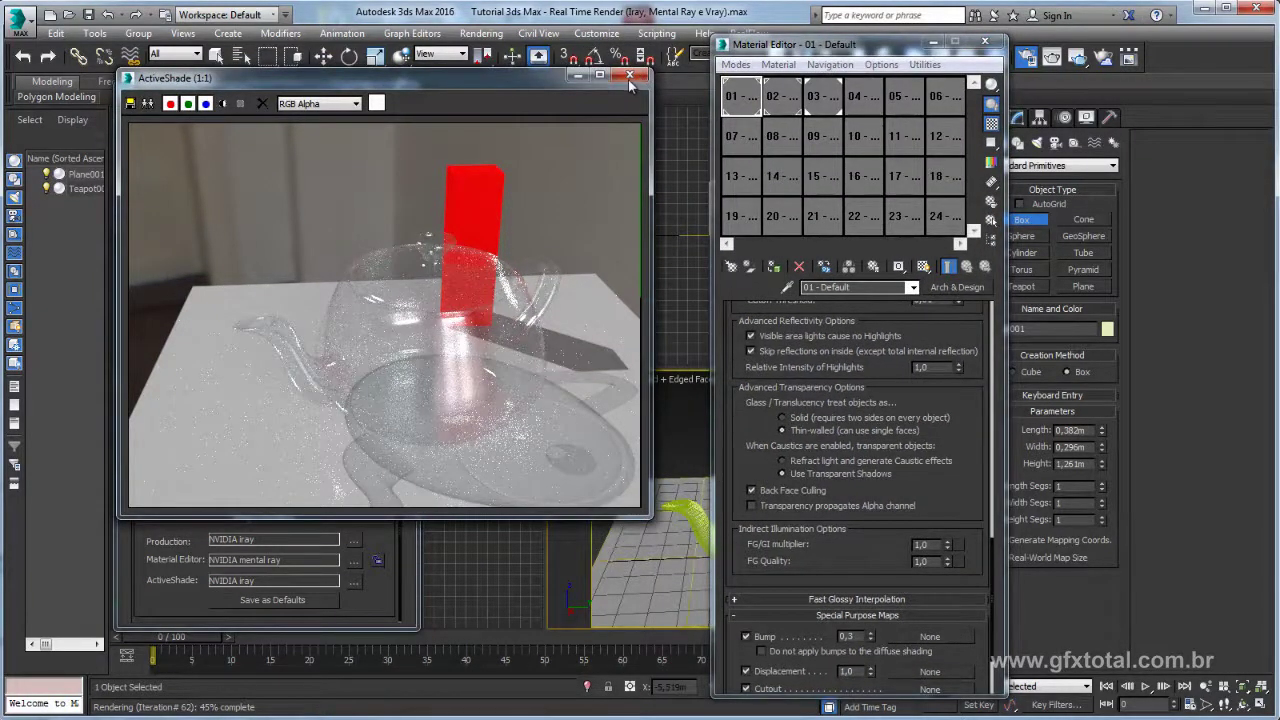
Step: Close ActiveShade, choose NVIDIA mental ray in Render Setup's Renderer list, and start a new ActiveShade render
click(630, 77)
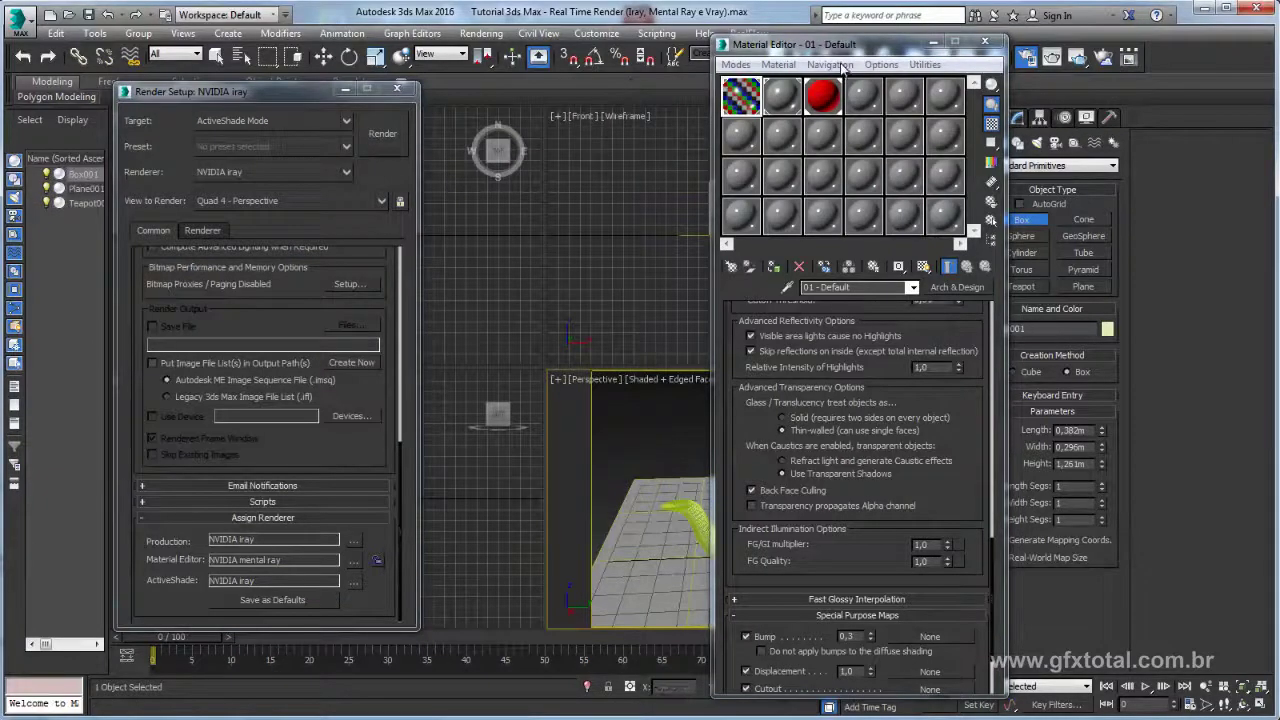
drag(802, 47, 508, 74)
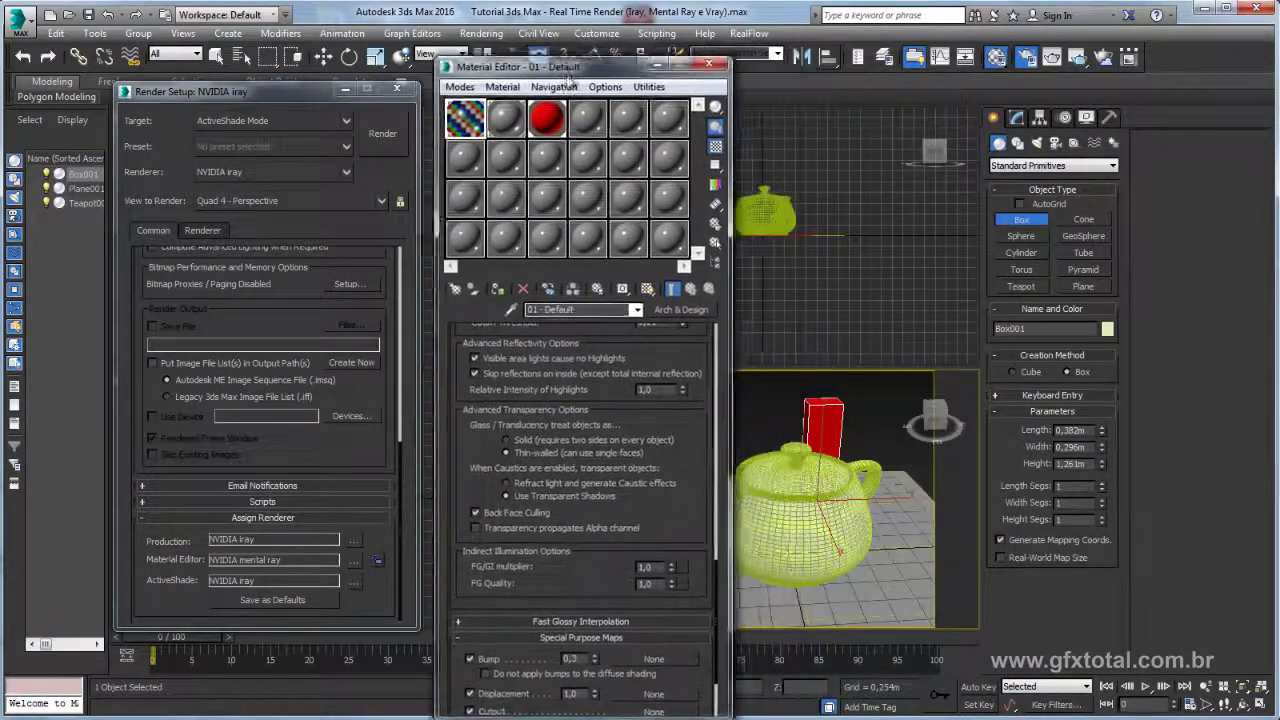
drag(277, 91, 237, 71)
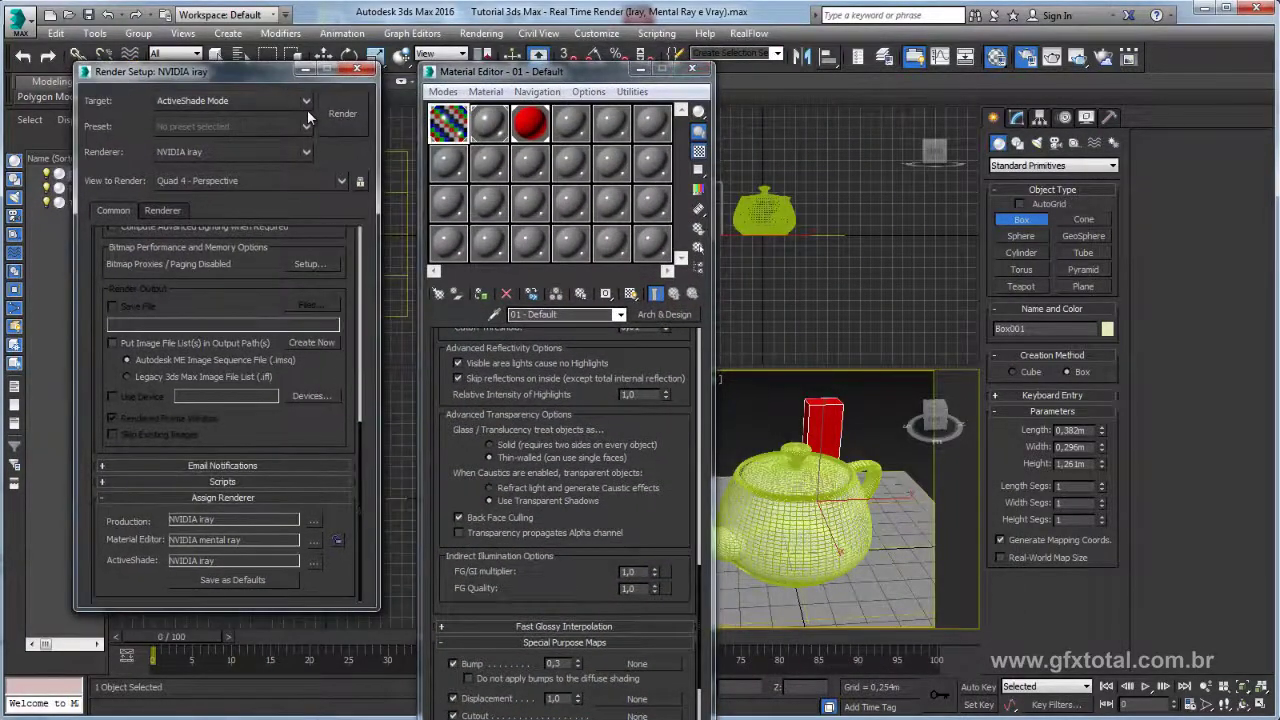
click(306, 152)
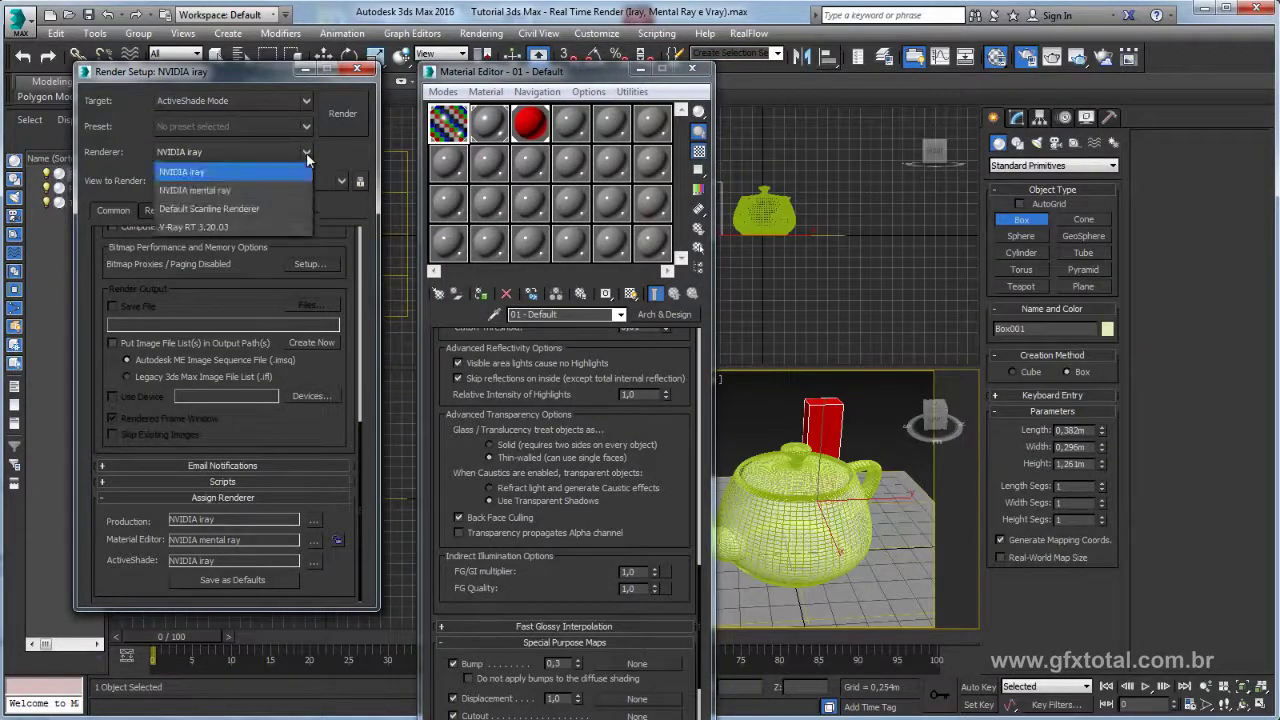
click(220, 190)
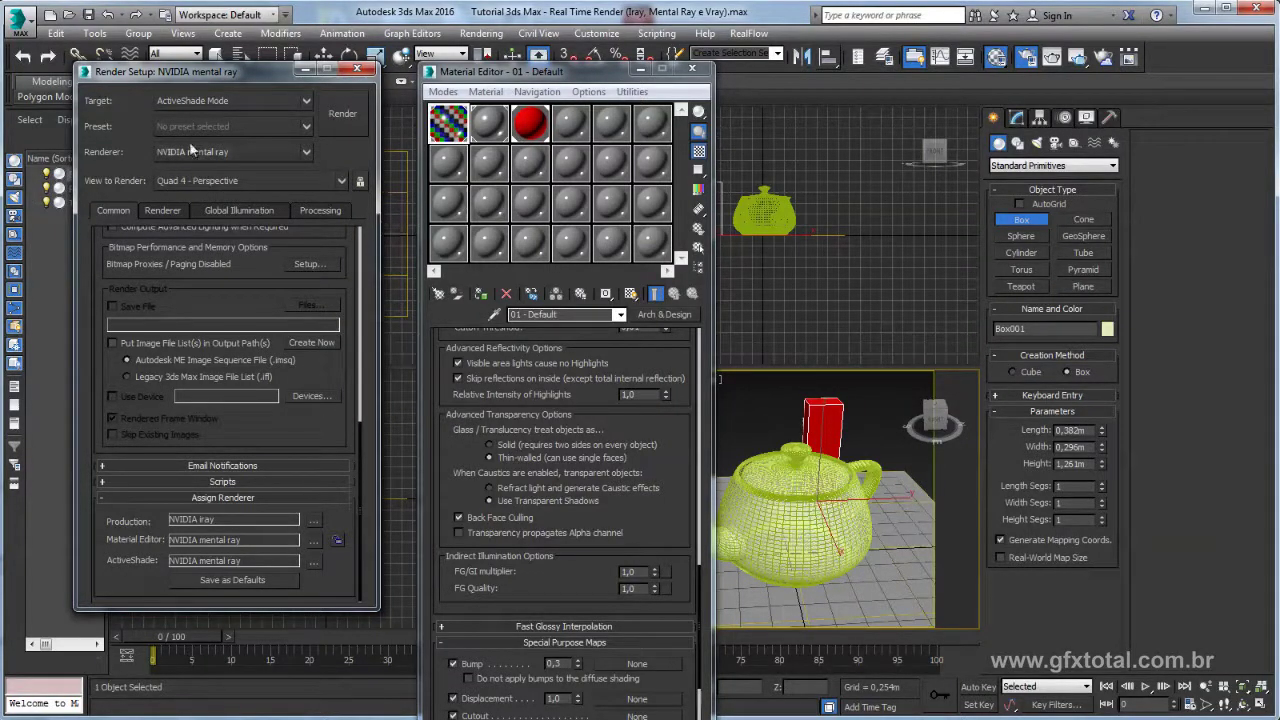
click(1078, 59)
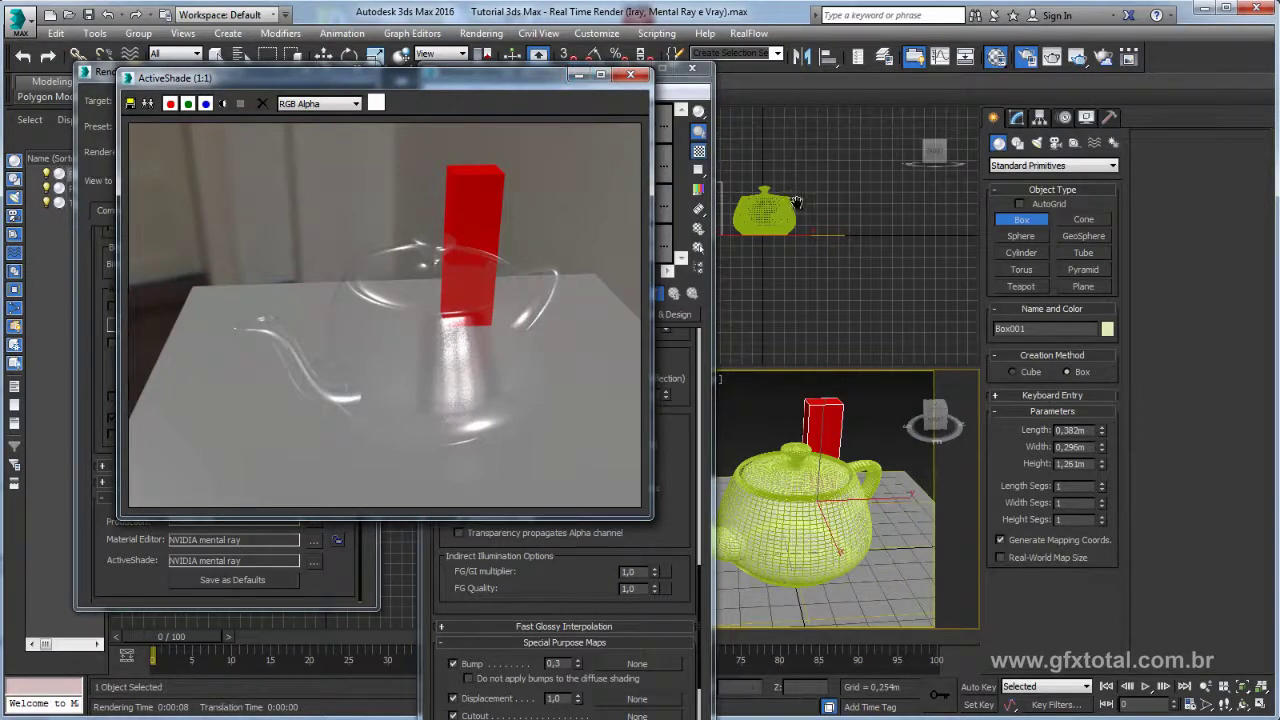
Step: Draw a photometric mr Sky Portal light as a rectangle beside the teapot and box
middle_drag(790, 212, 855, 272)
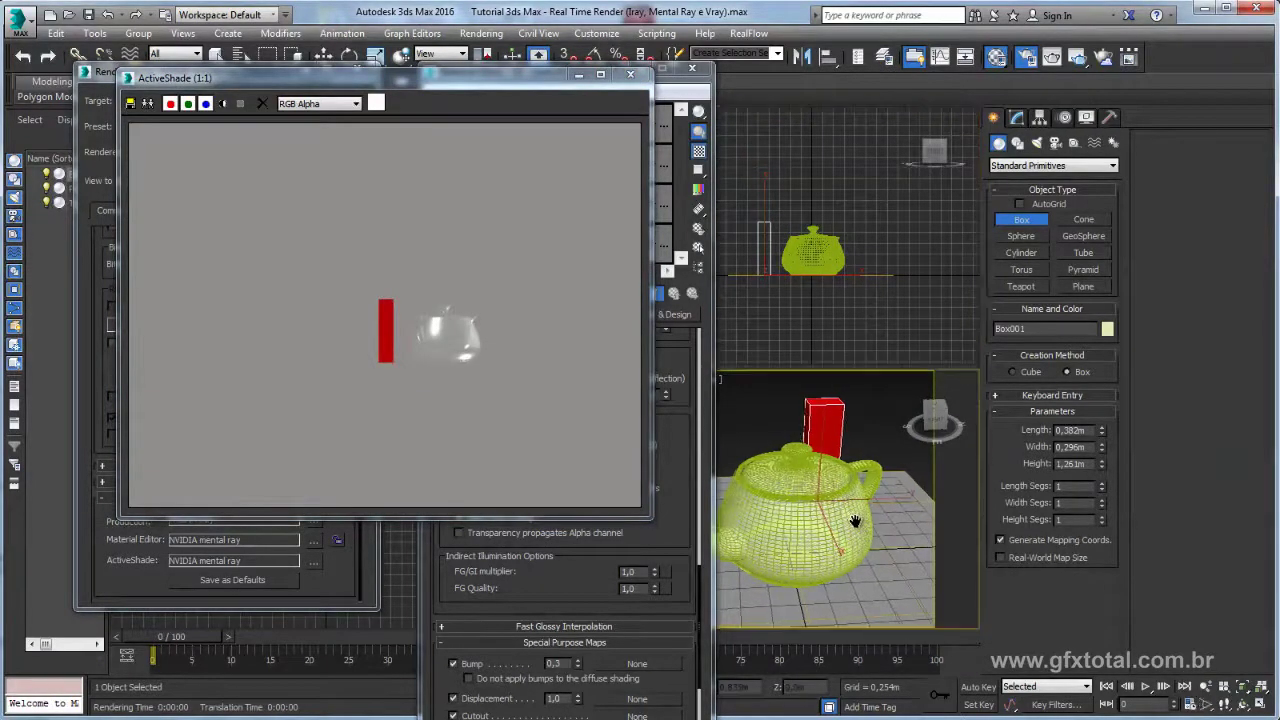
alt+middle_drag(840, 530, 835, 518)
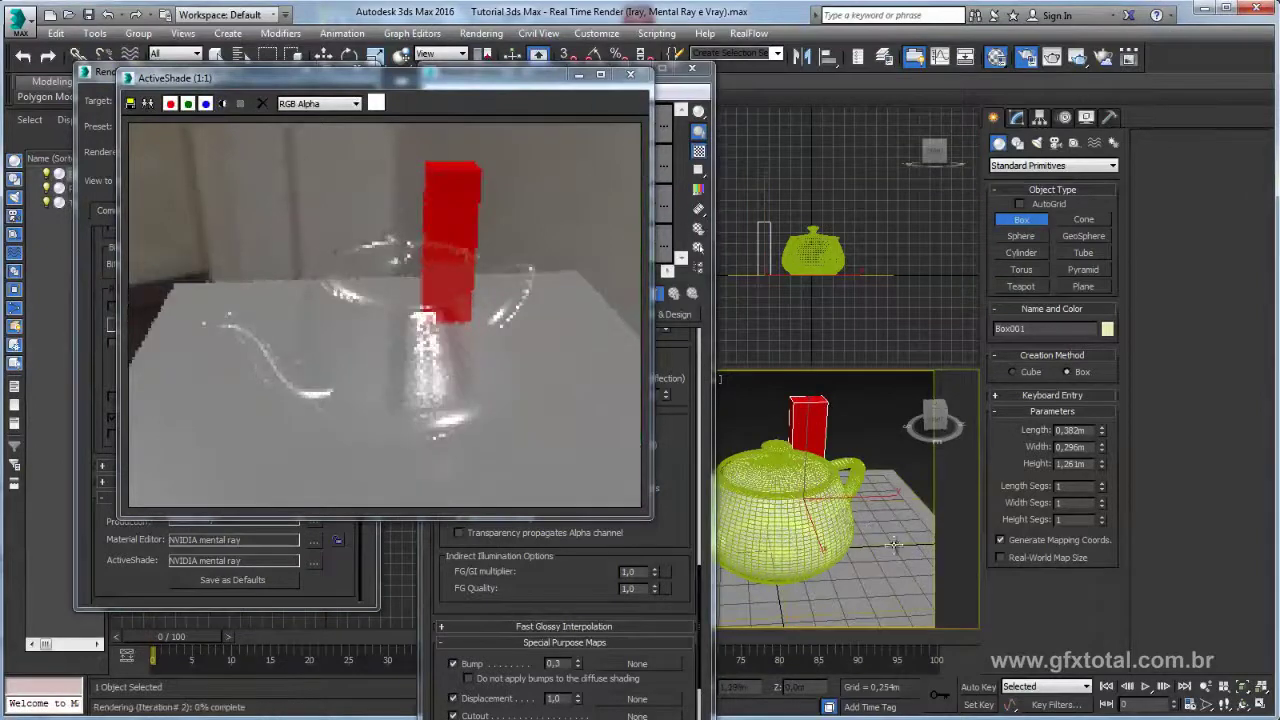
mouse_move(878, 445)
alt+middle_down()
mouse_move(878, 557)
mouse_move(878, 480)
alt+middle_up()
click(1017, 117)
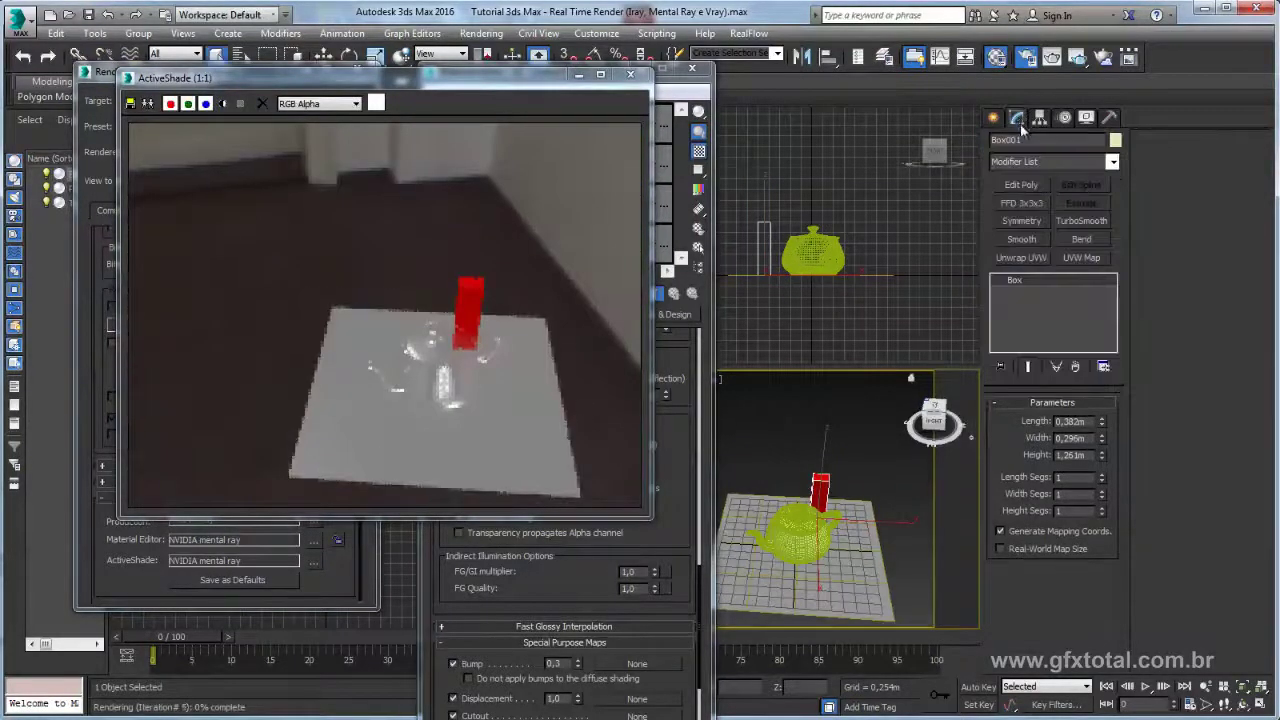
click(995, 120)
click(1037, 143)
click(1053, 165)
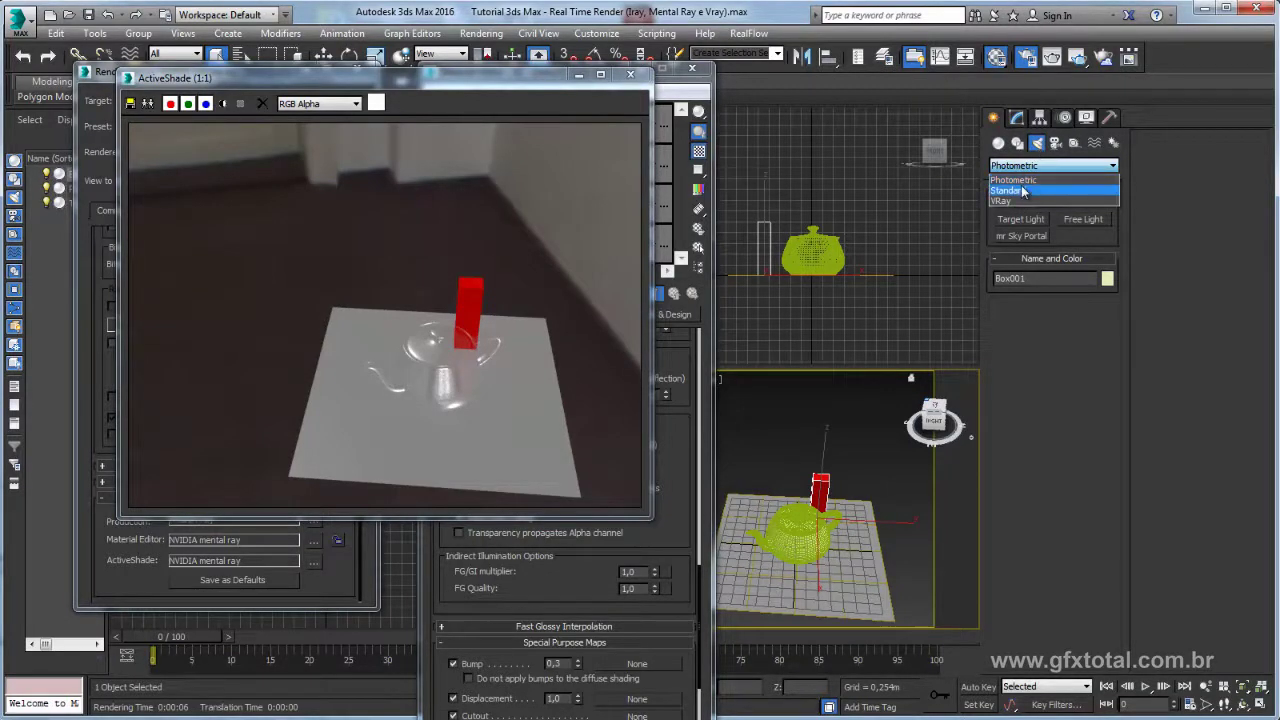
click(1029, 191)
click(1022, 236)
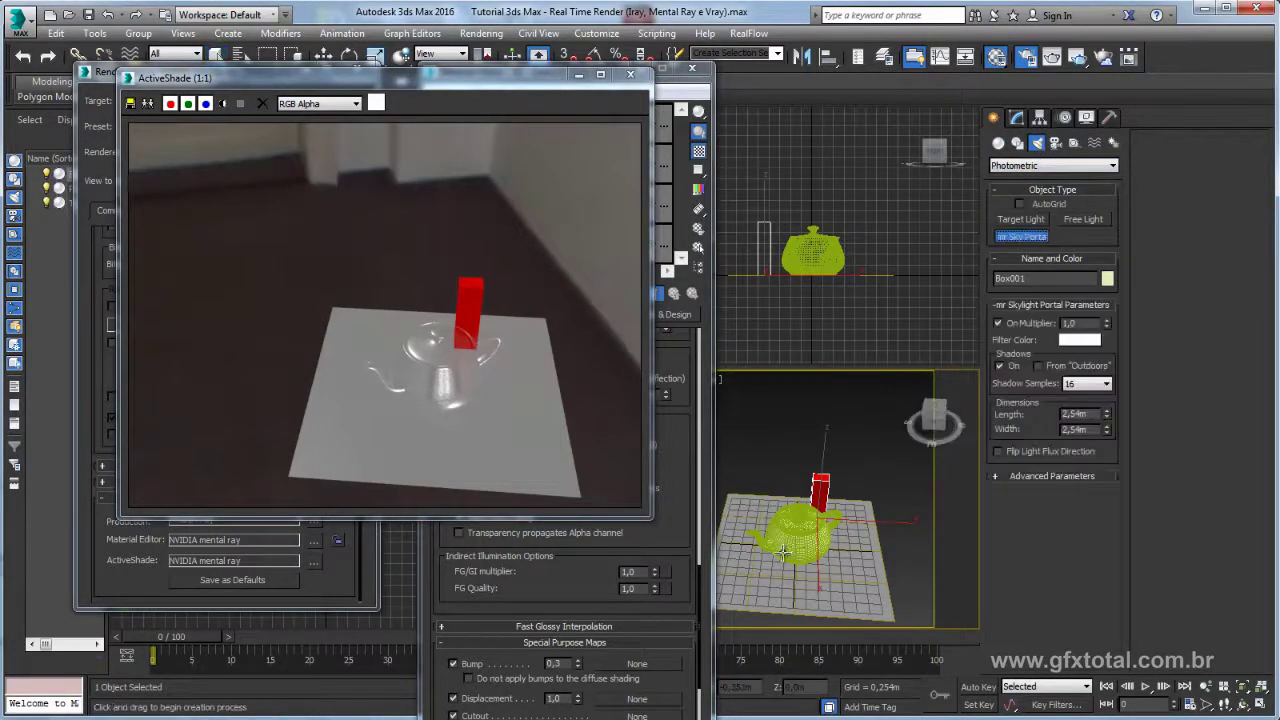
drag(782, 516, 900, 580)
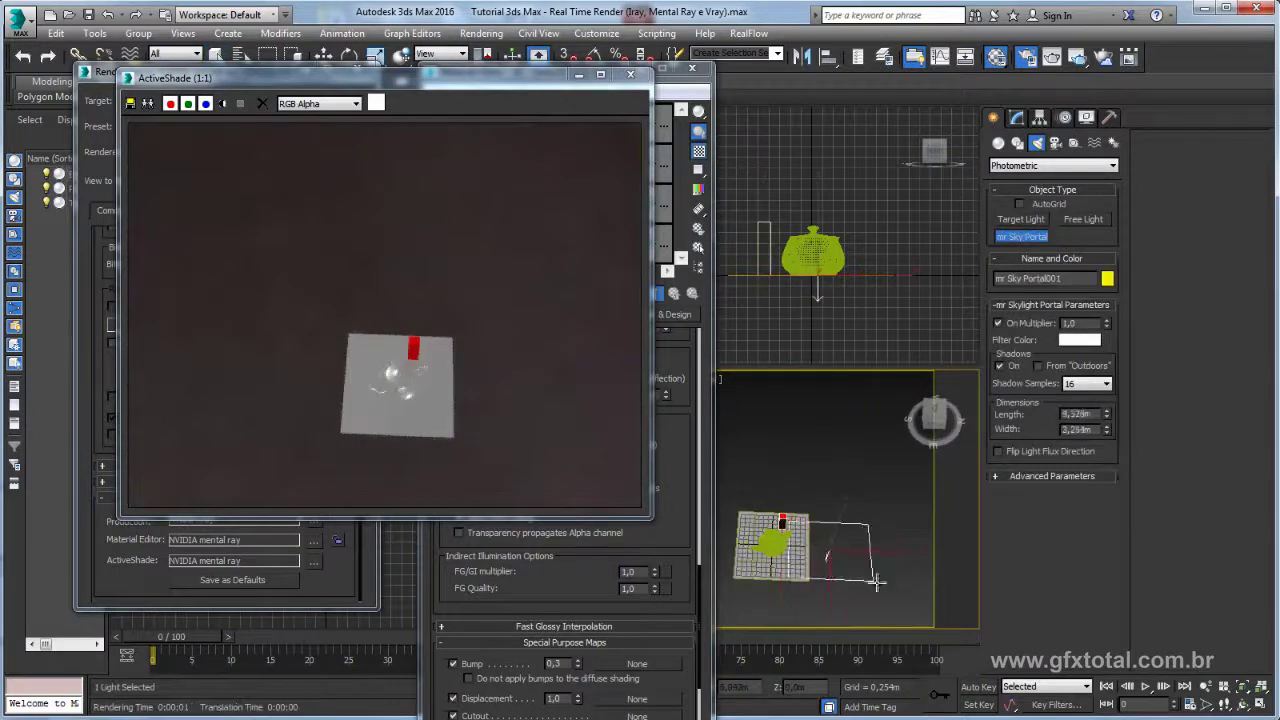
Step: Rotate the sky portal to tilt it toward the scene
key(w)
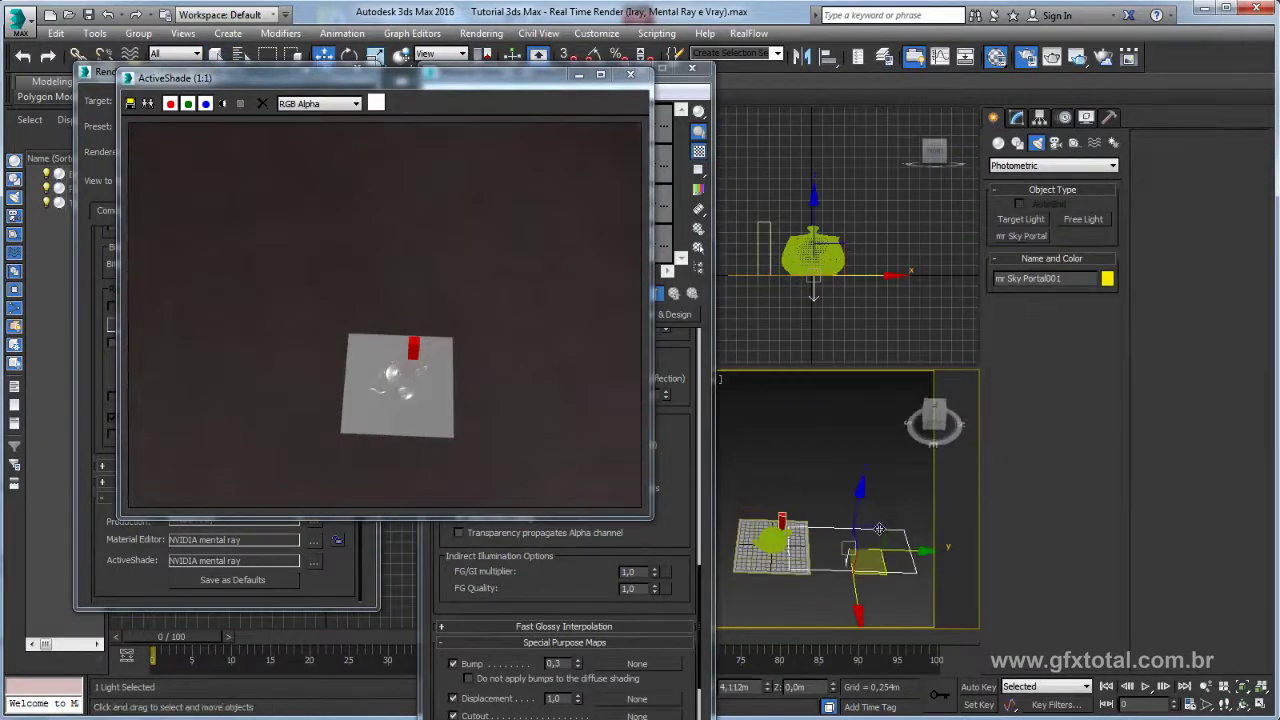
key(e)
drag(862, 424, 895, 432)
Step: Check Visible To Renderer in the sky portal's Advanced Parameters
click(1017, 118)
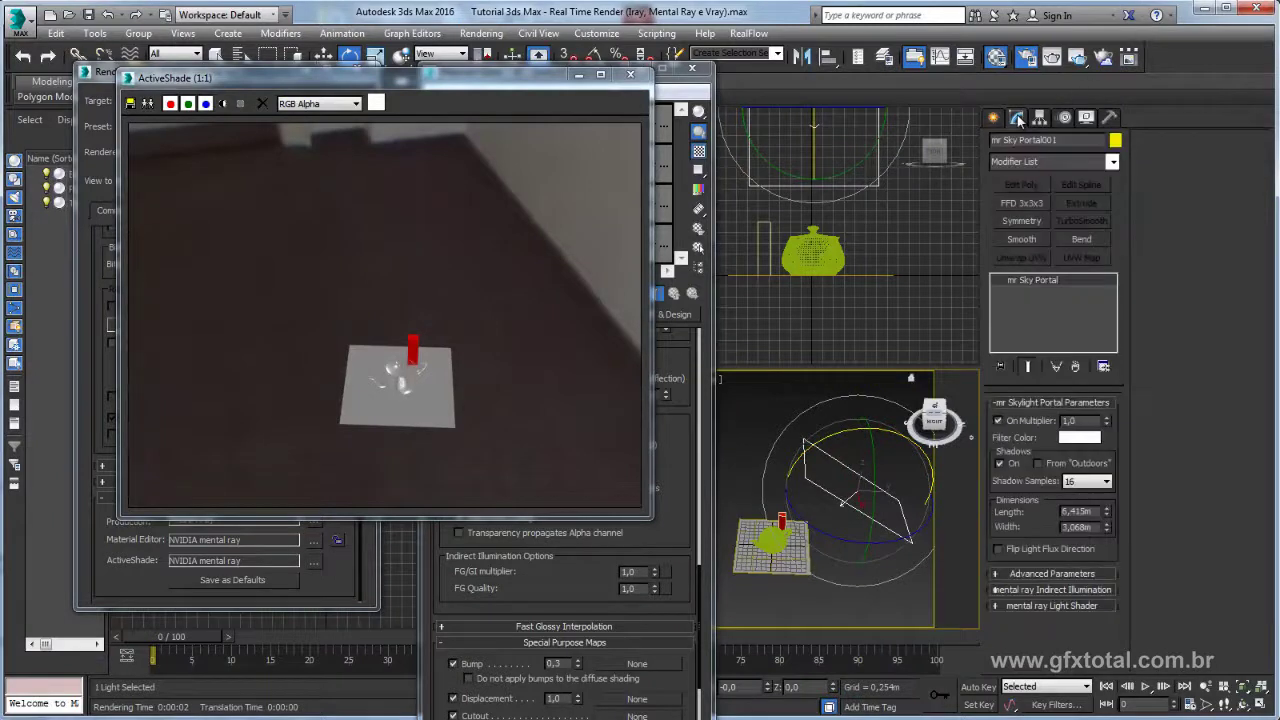
click(1013, 575)
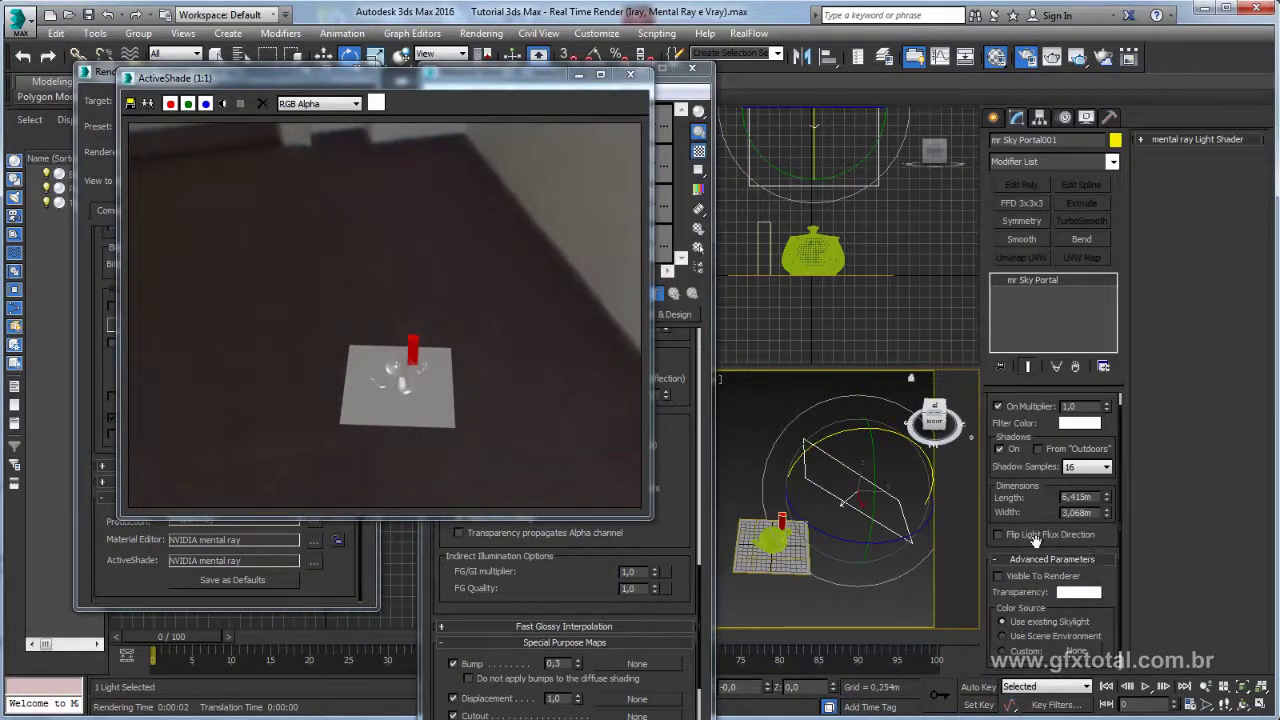
scroll(1030, 541, down, 1)
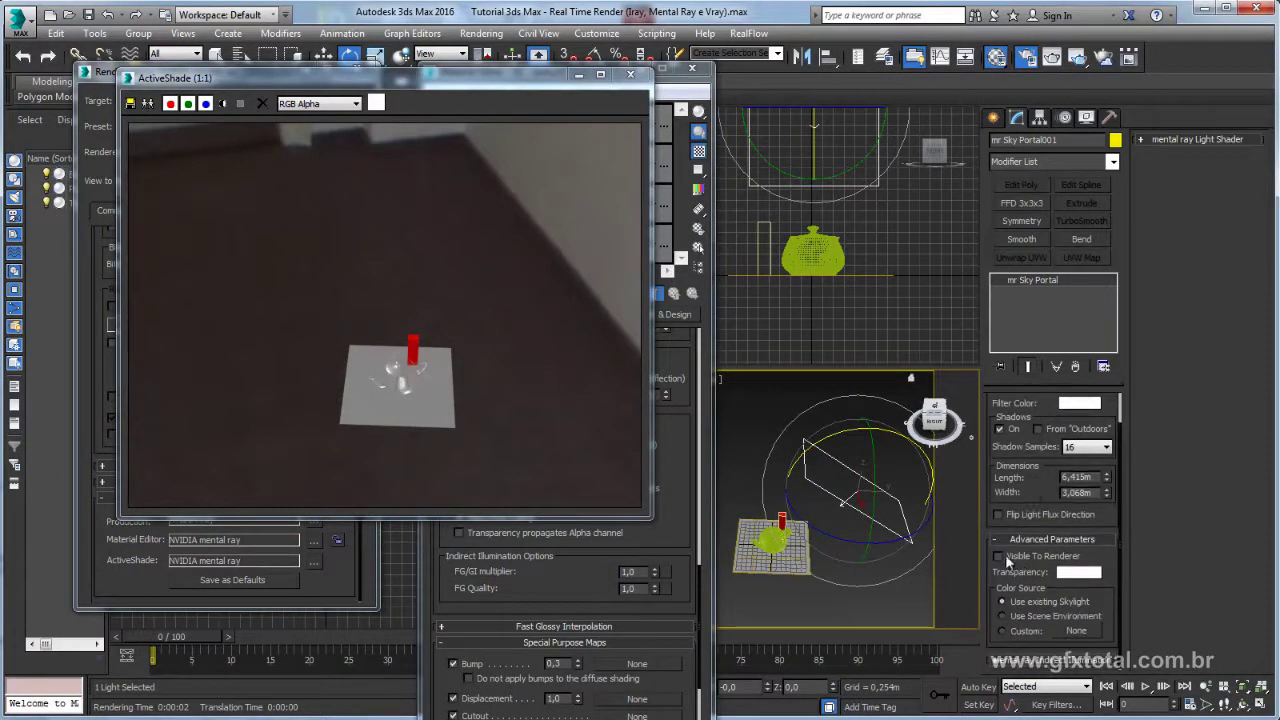
click(998, 555)
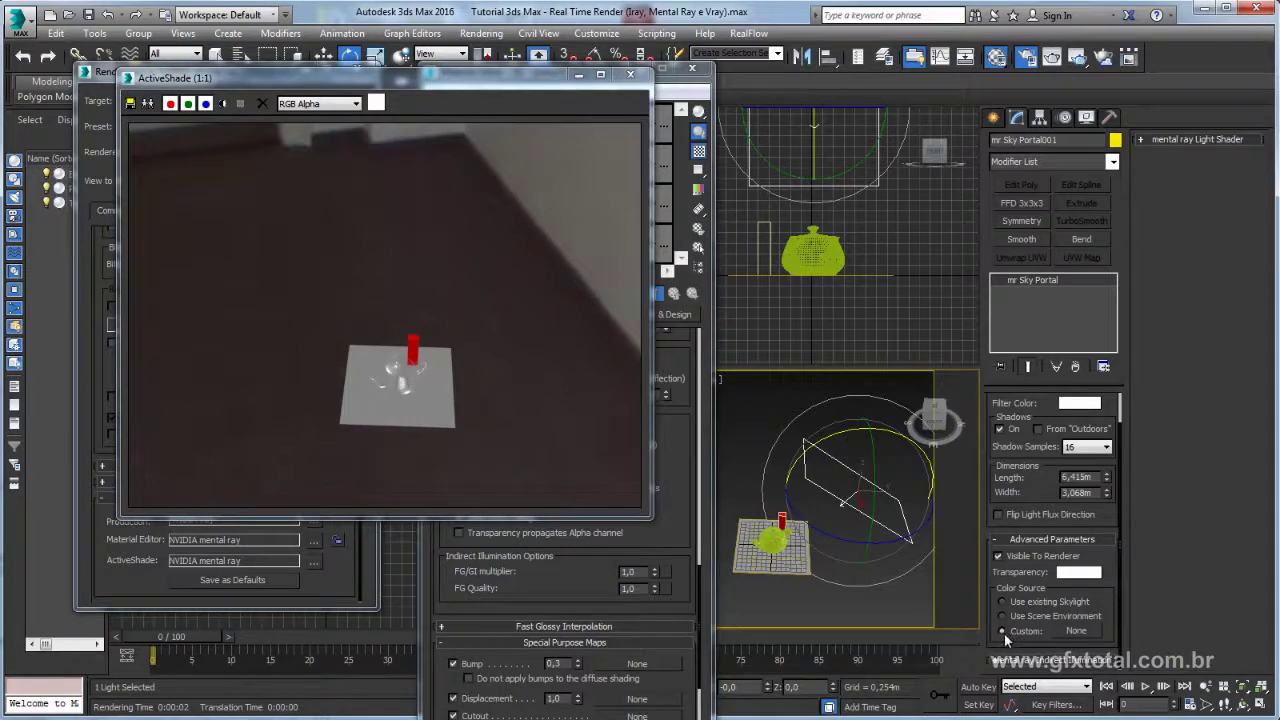
mouse_move(798, 536)
alt+middle_down()
mouse_move(807, 498)
mouse_move(848, 470)
mouse_move(897, 398)
mouse_move(818, 508)
alt+middle_up()
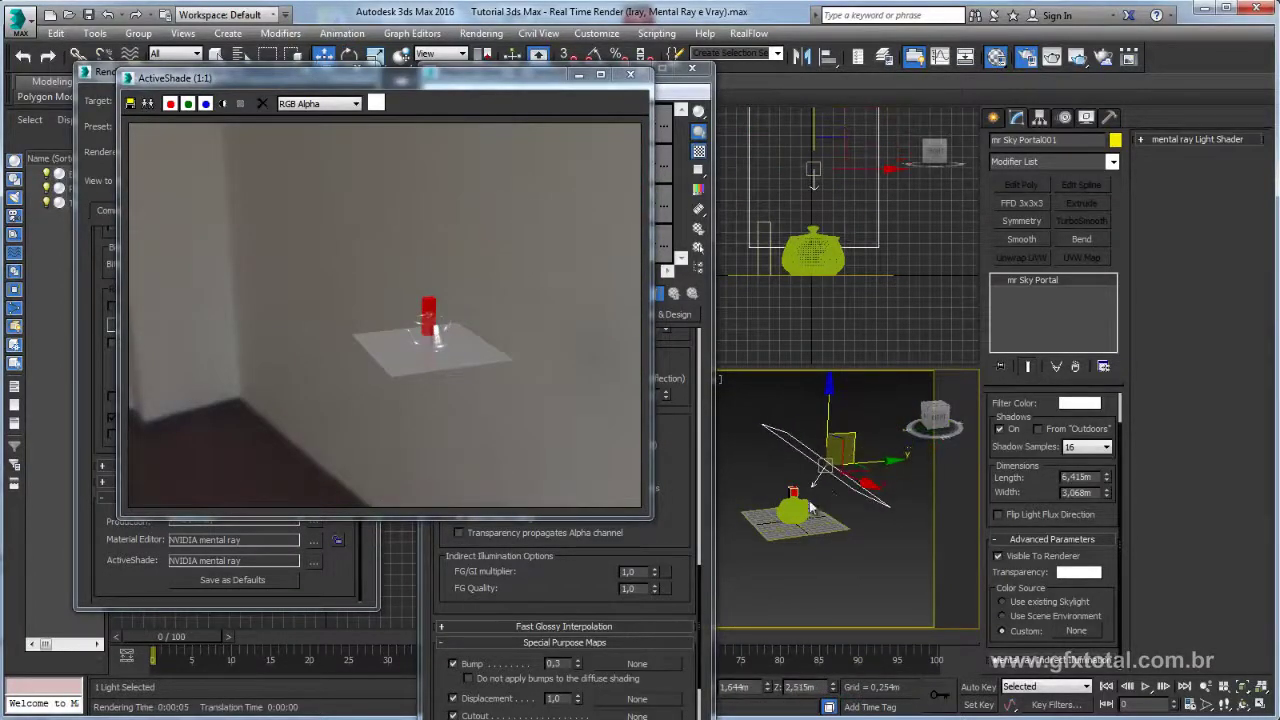
scroll(818, 508, up, 3)
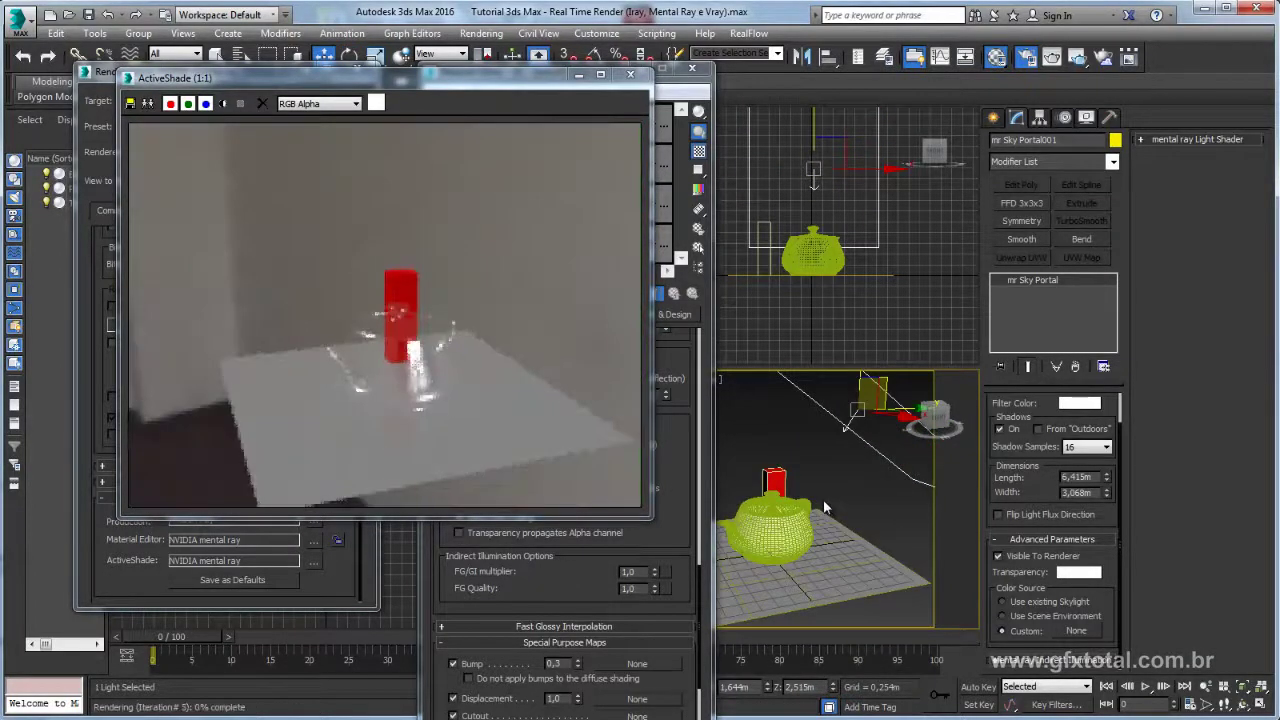
Step: Reopen the mental ray ActiveShade preview, orbit the Perspective view, and move the preview window aside
click(631, 77)
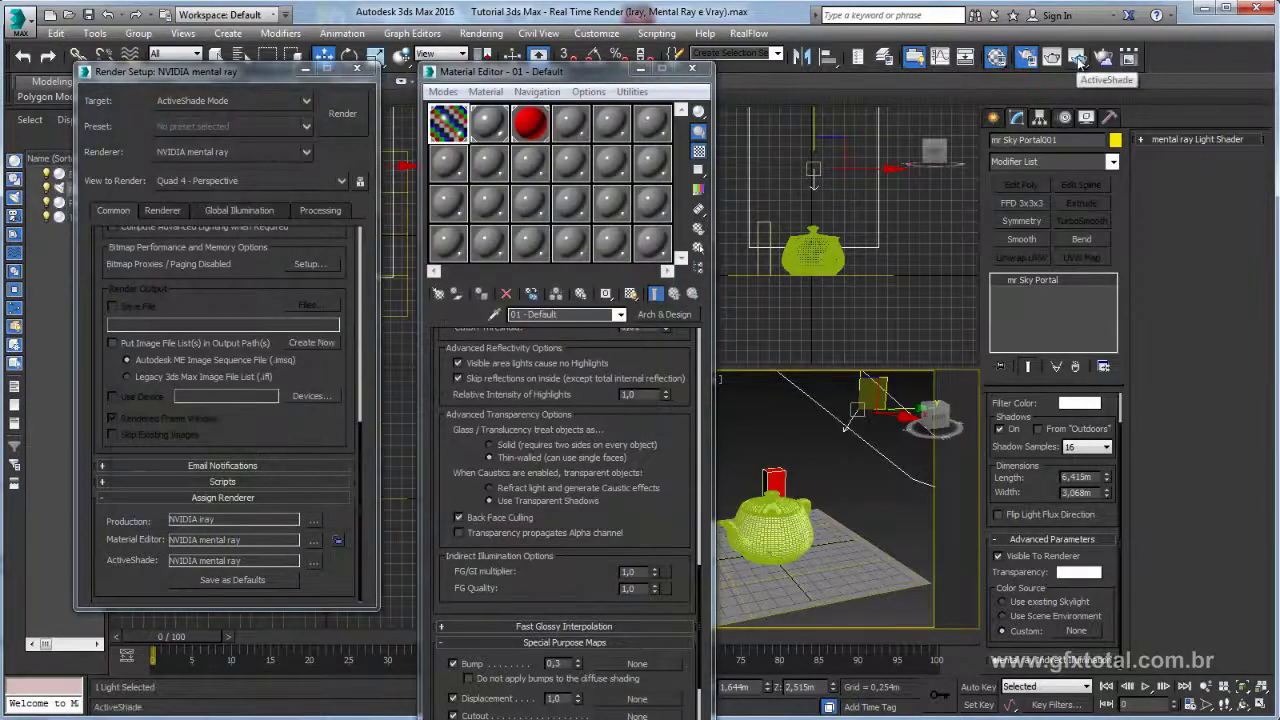
click(1077, 58)
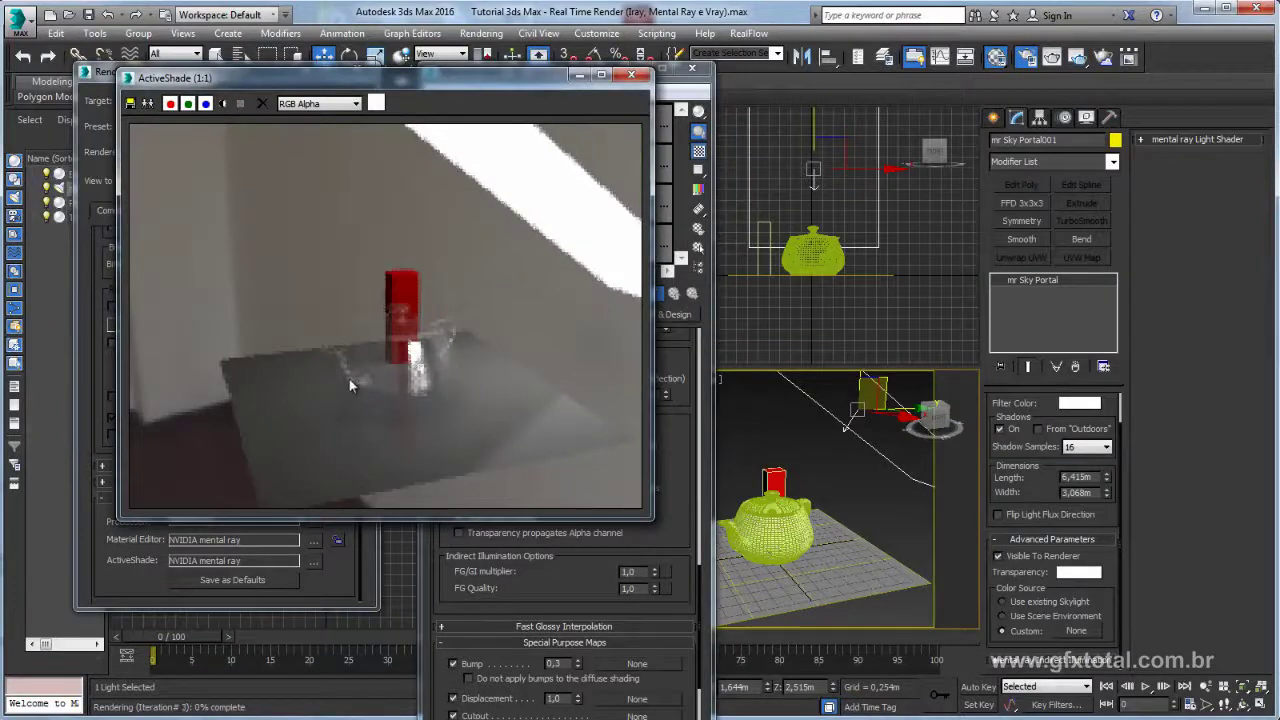
scroll(800, 505, up, 3)
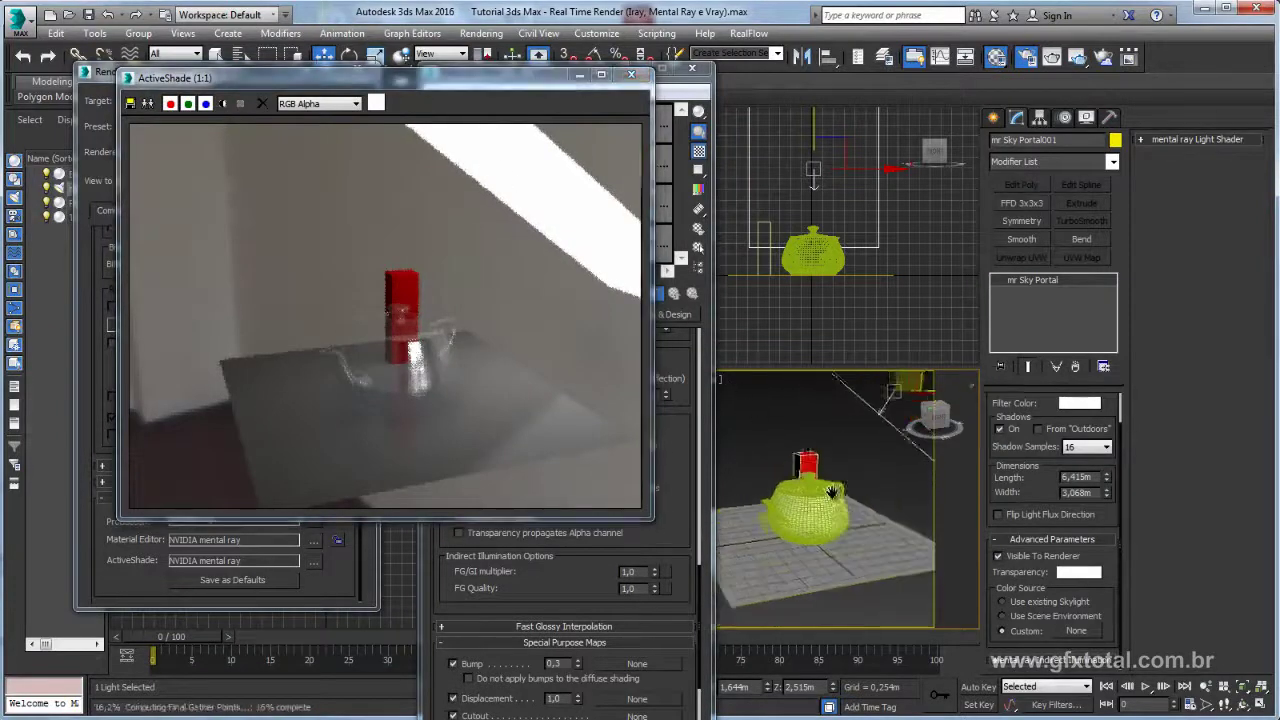
alt+middle_drag(828, 490, 785, 485)
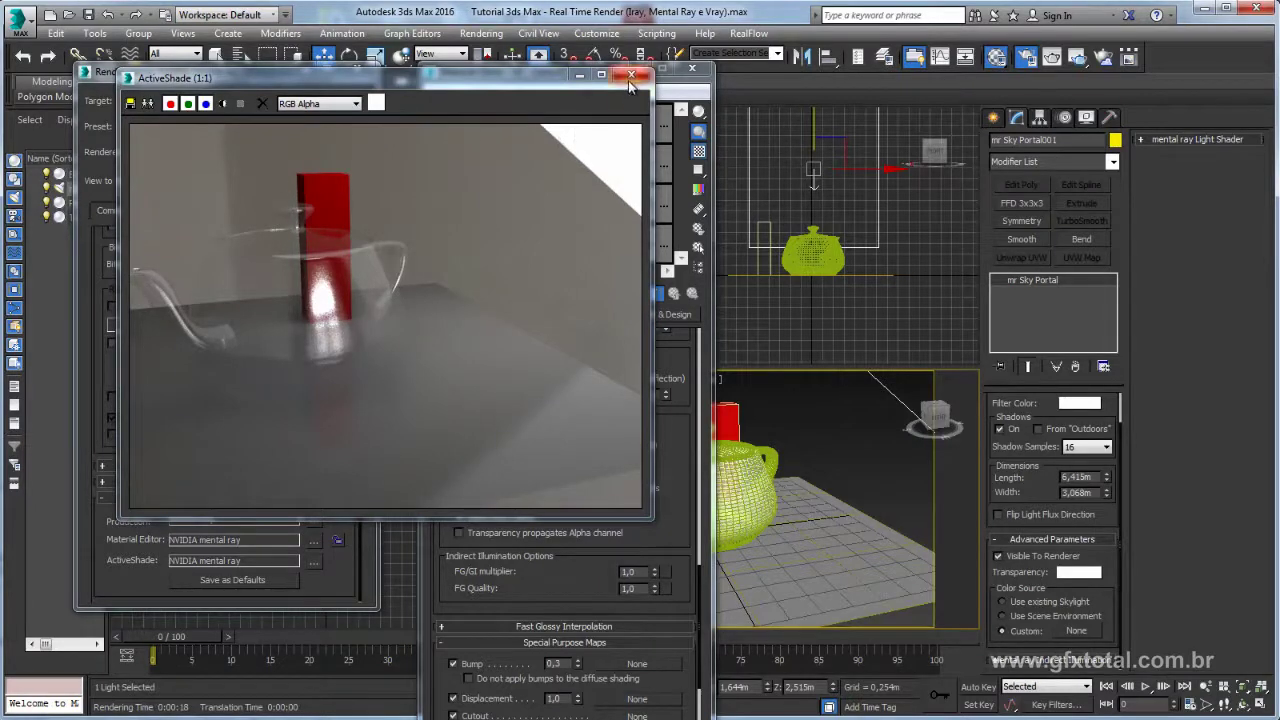
drag(440, 78, 490, 156)
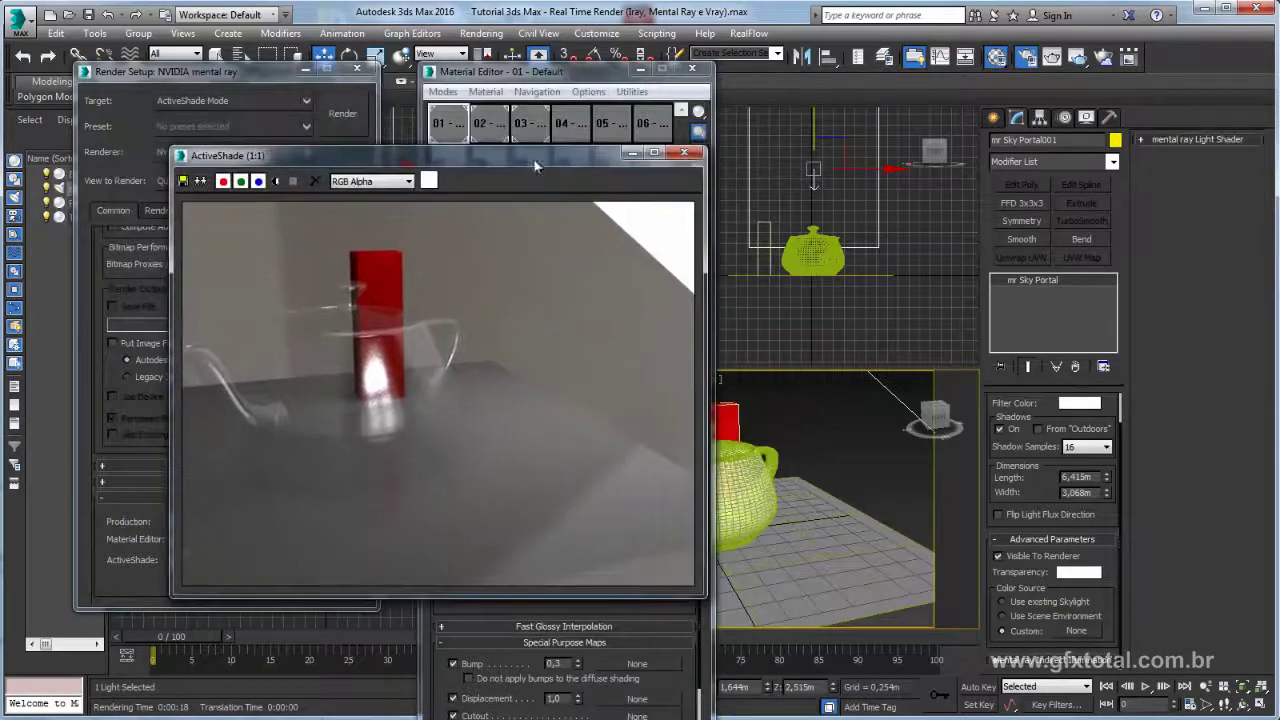
Step: Assign V-Ray RT 3.20.03 as the production renderer
click(684, 155)
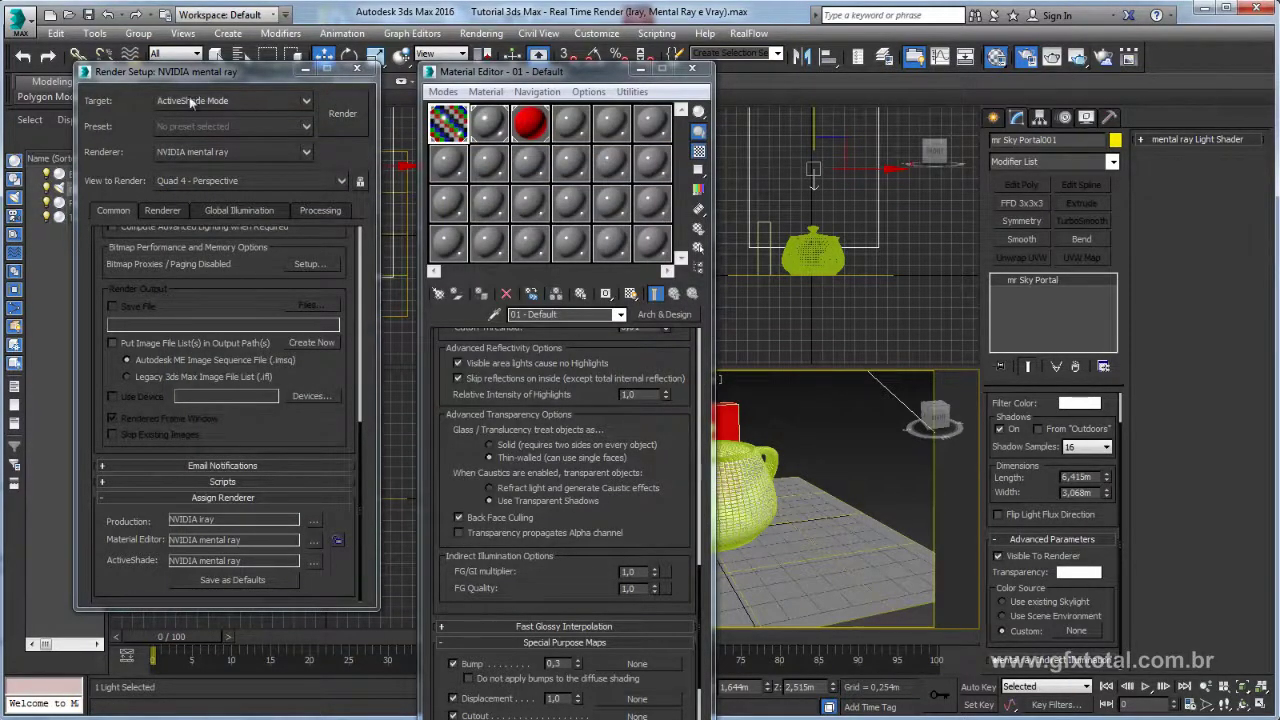
click(306, 151)
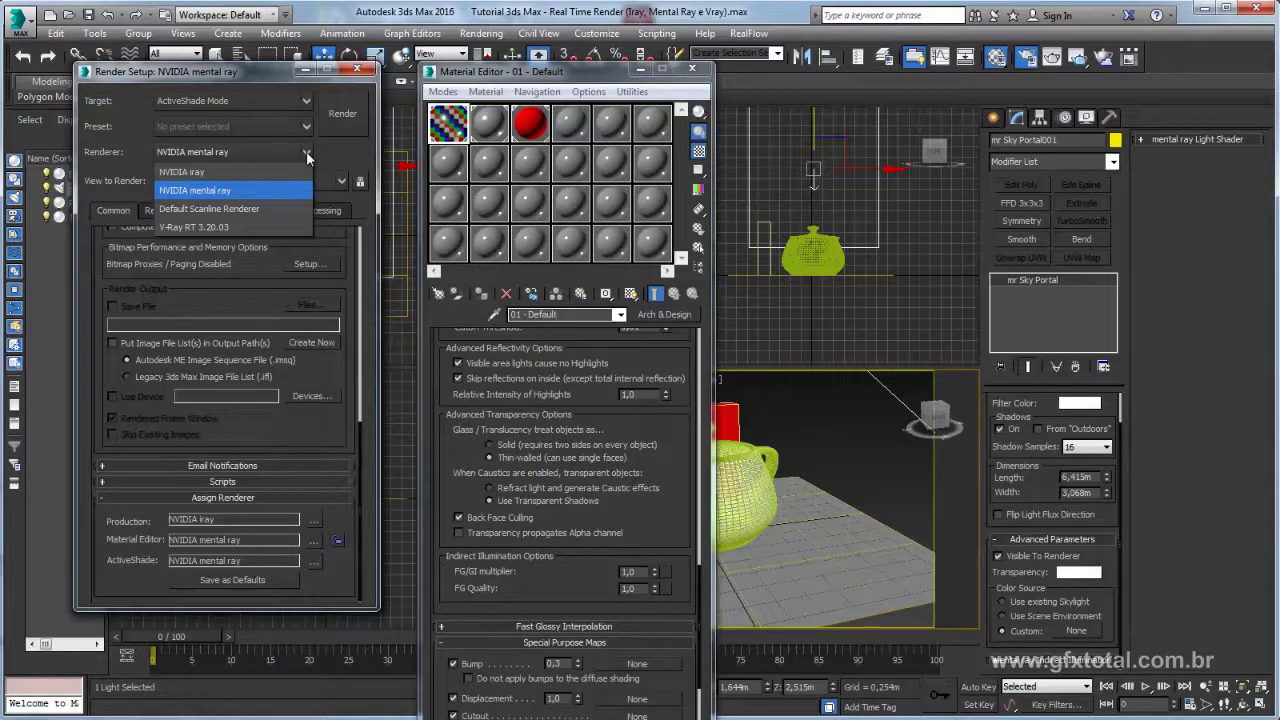
click(347, 567)
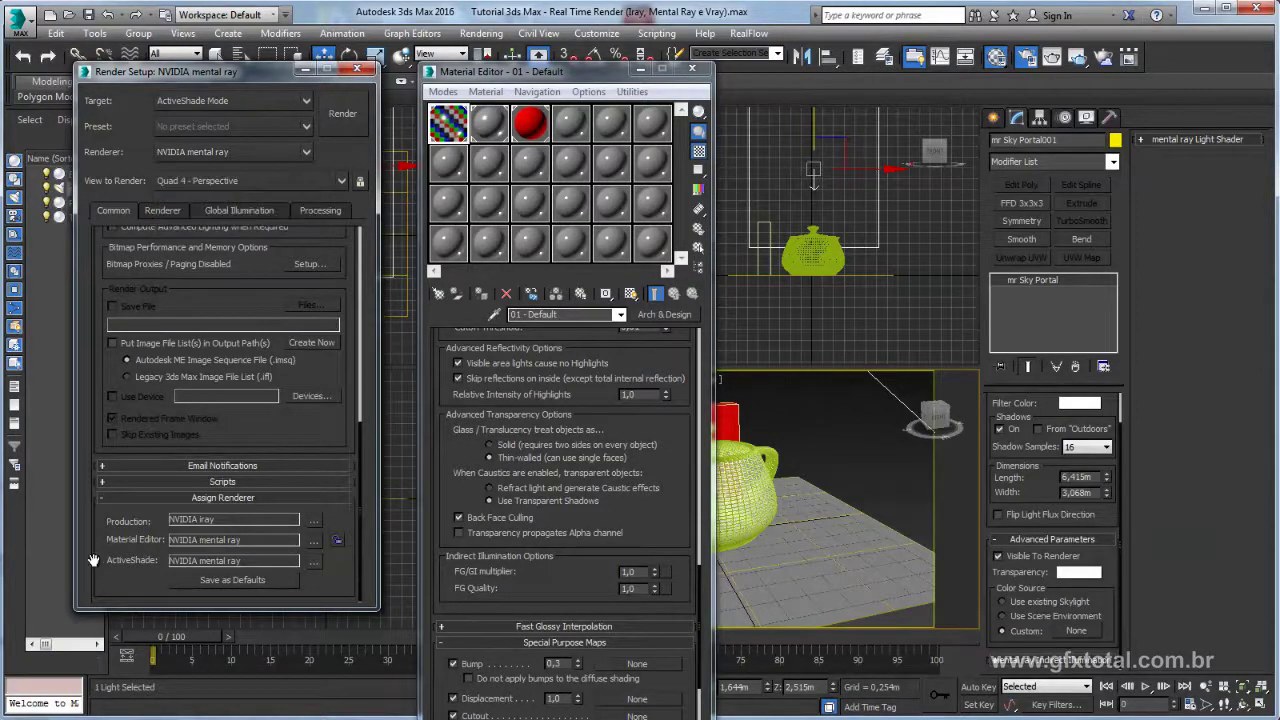
click(314, 520)
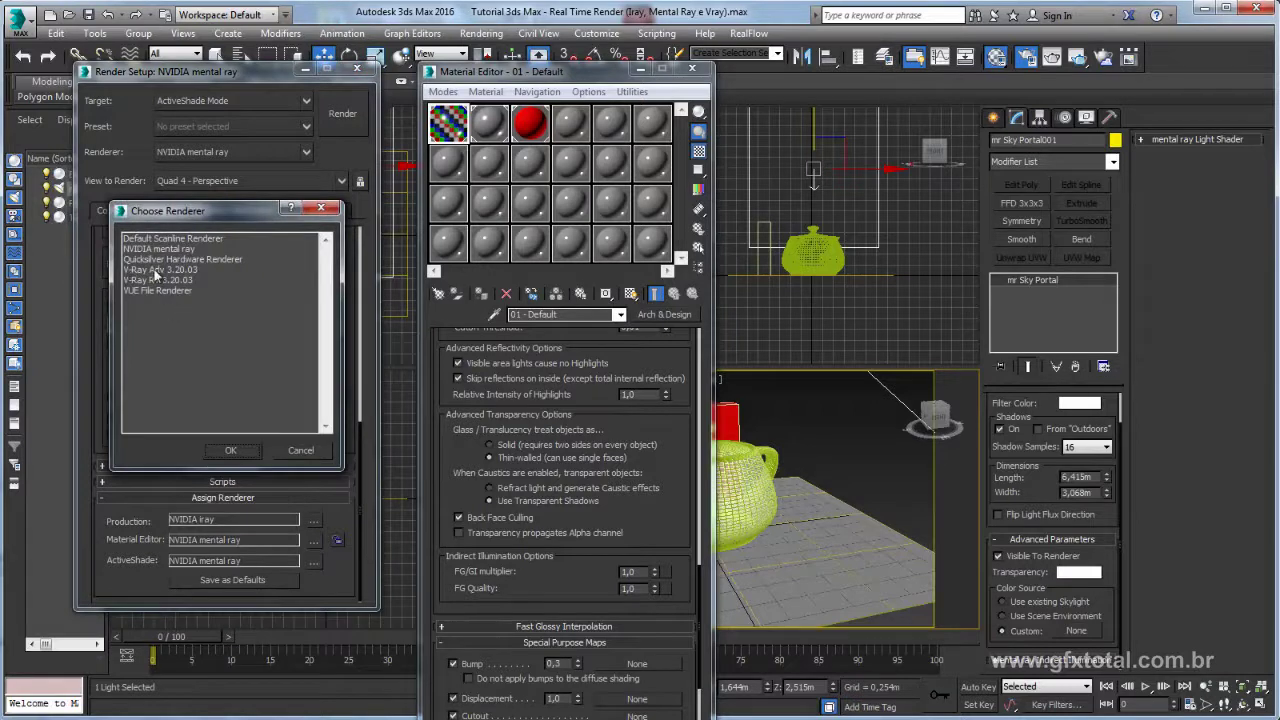
click(159, 268)
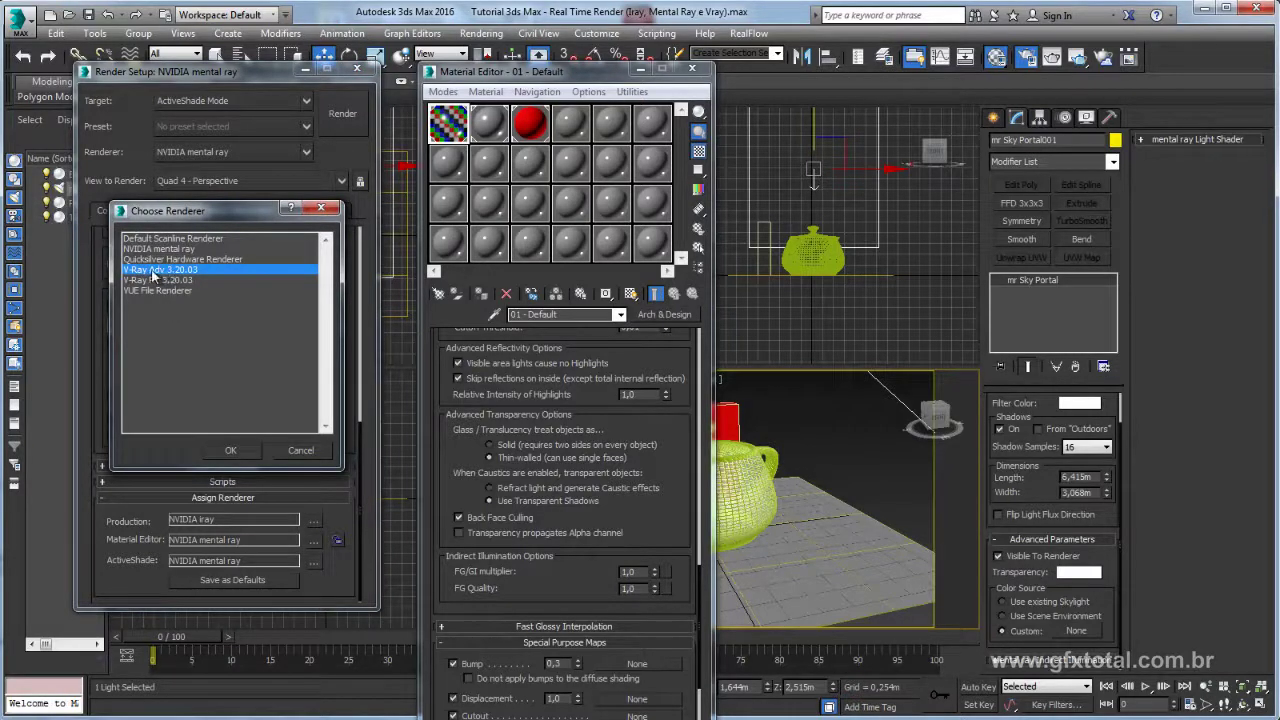
click(153, 281)
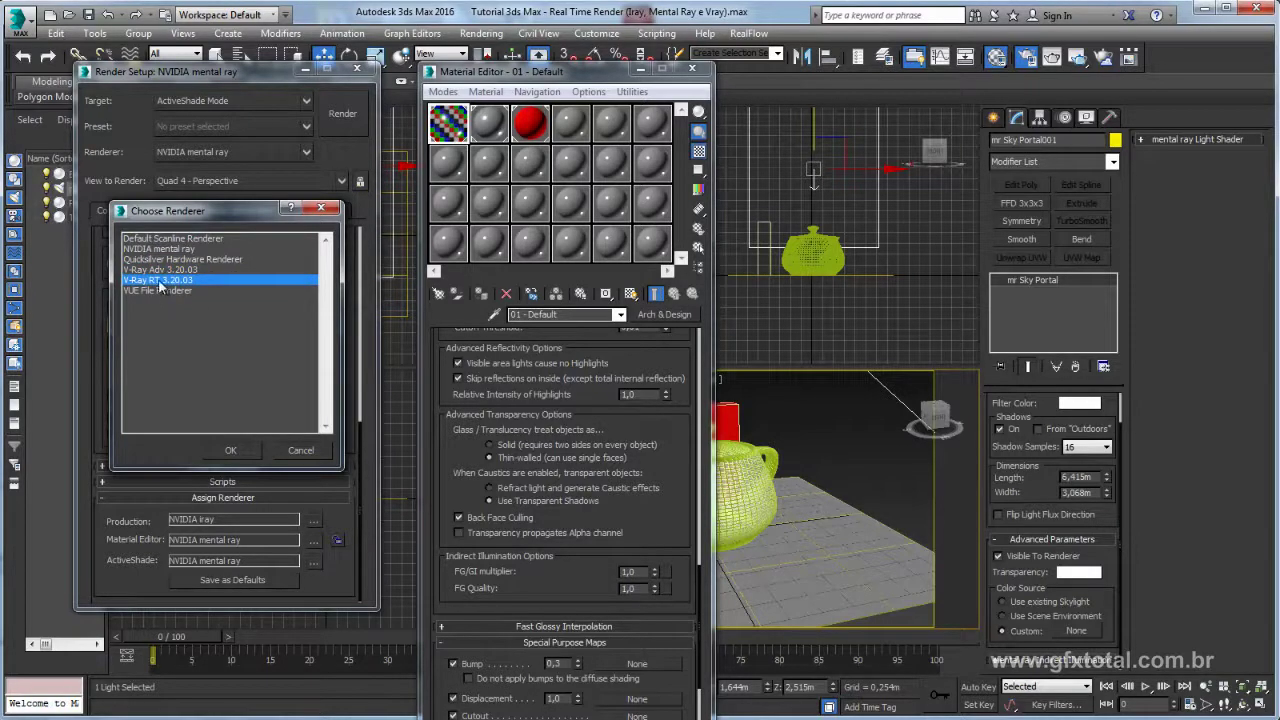
double_click(158, 281)
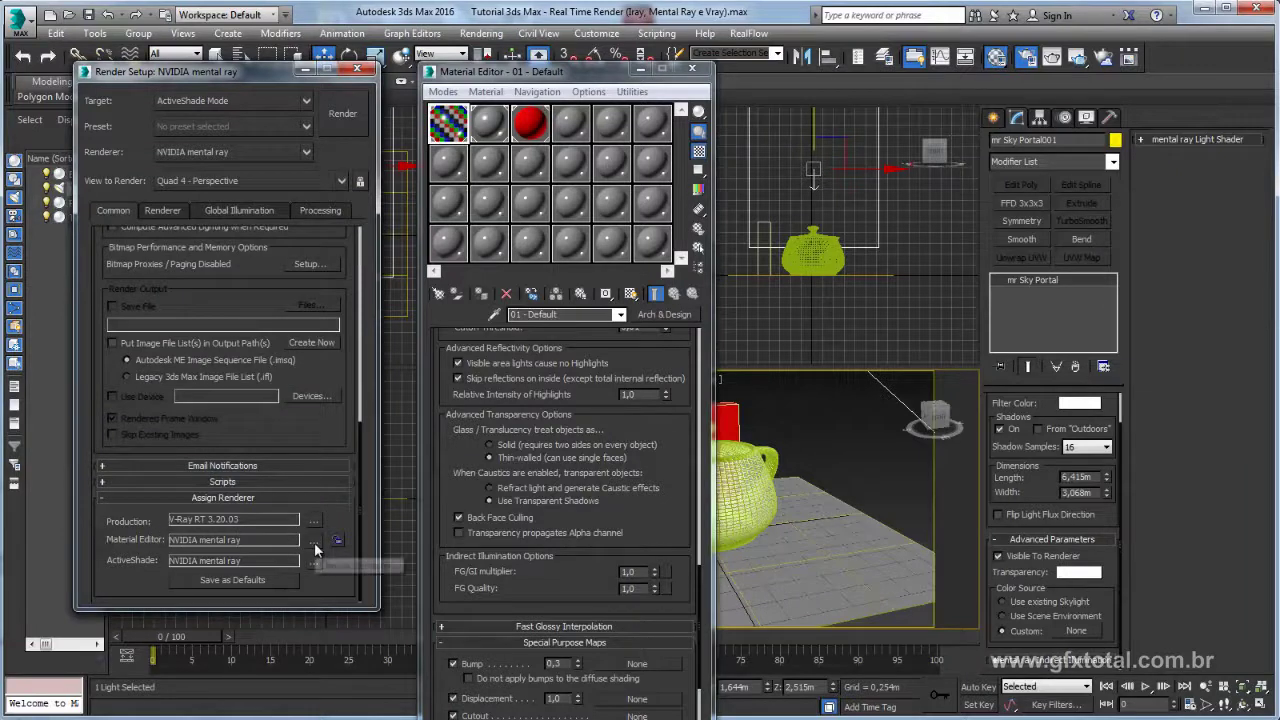
Step: Lock the Material Editor to the production renderer and set V-Ray RT 3.20.03 for ActiveShade
click(338, 540)
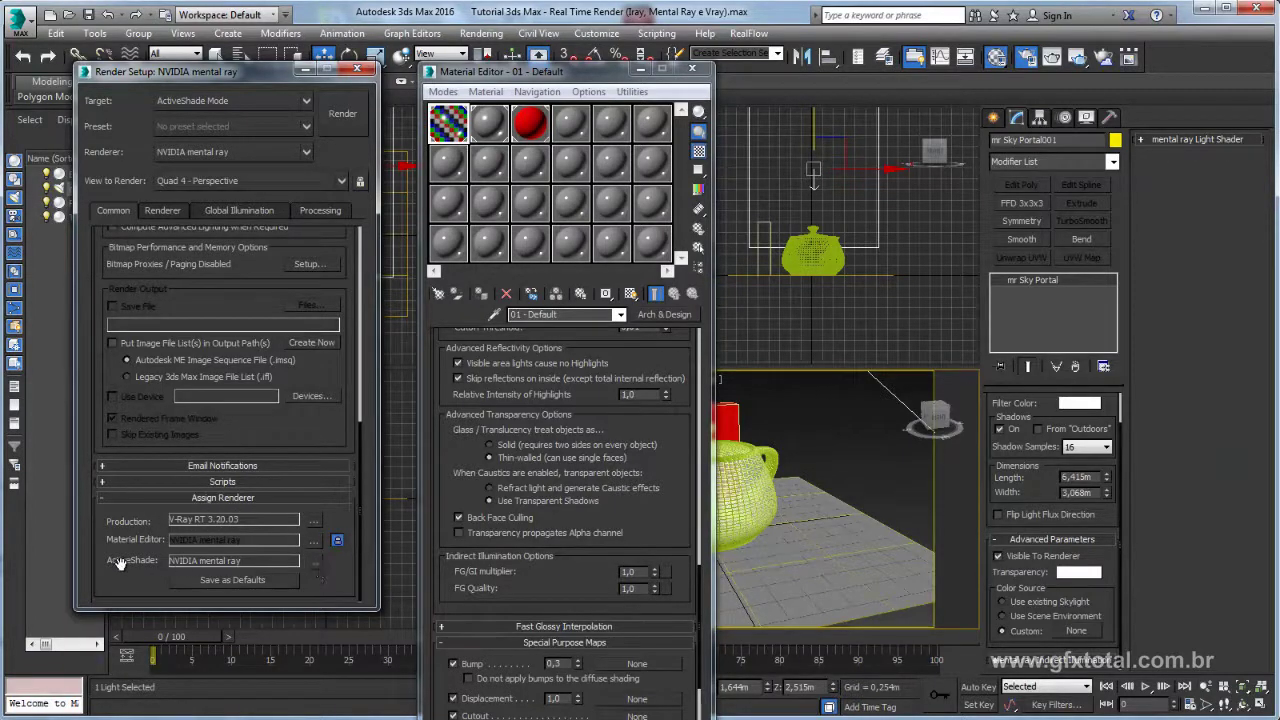
click(313, 561)
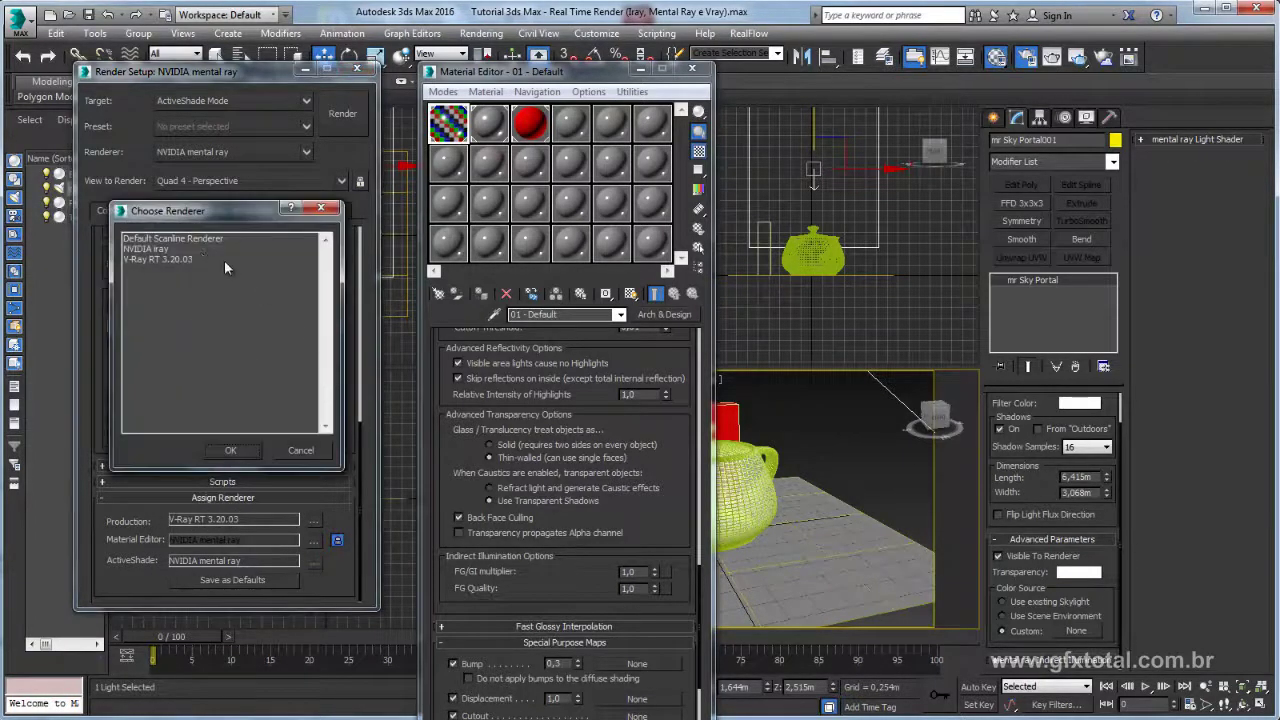
double_click(150, 259)
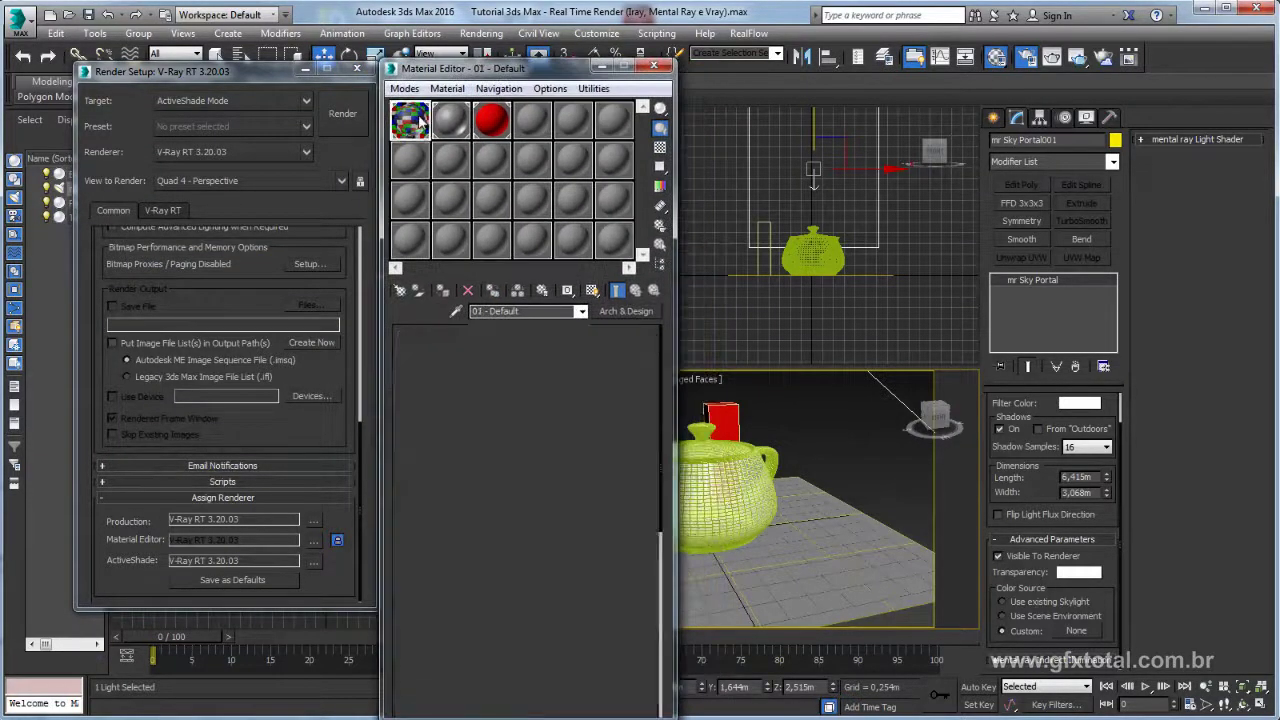
Step: Convert material slot 07 into a VRayMtl
click(418, 175)
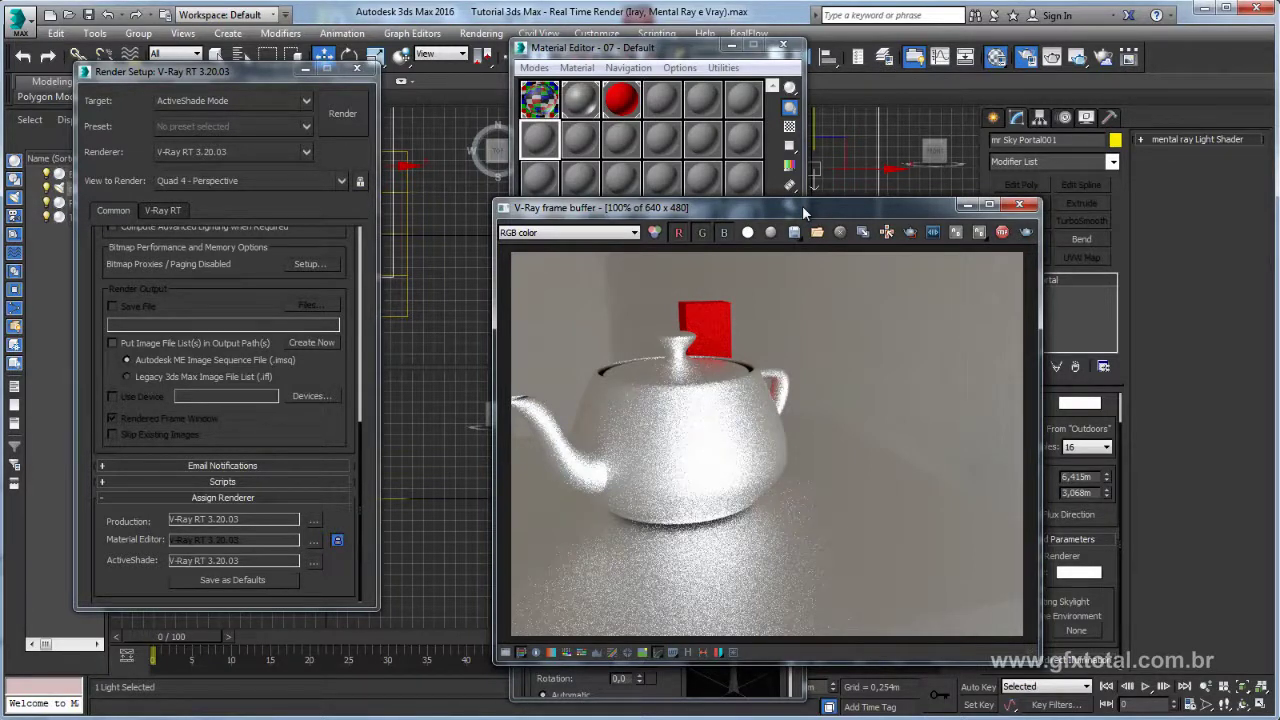
click(1019, 205)
click(541, 125)
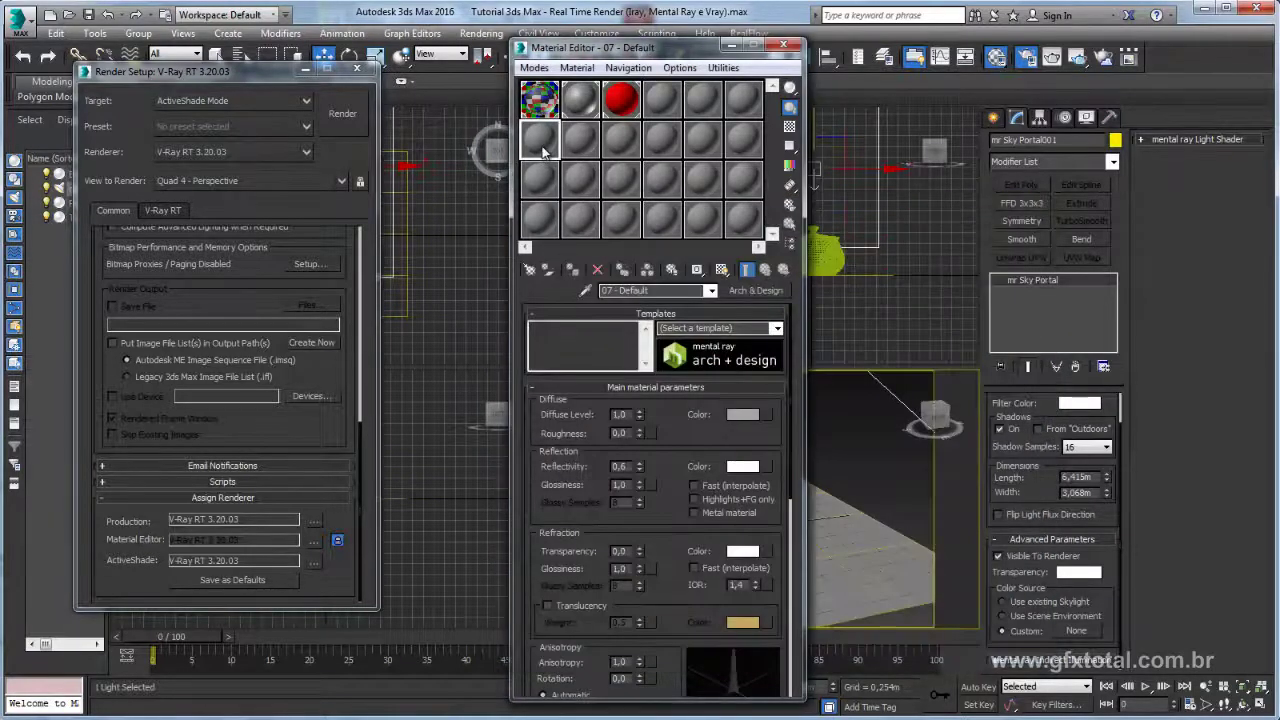
click(750, 289)
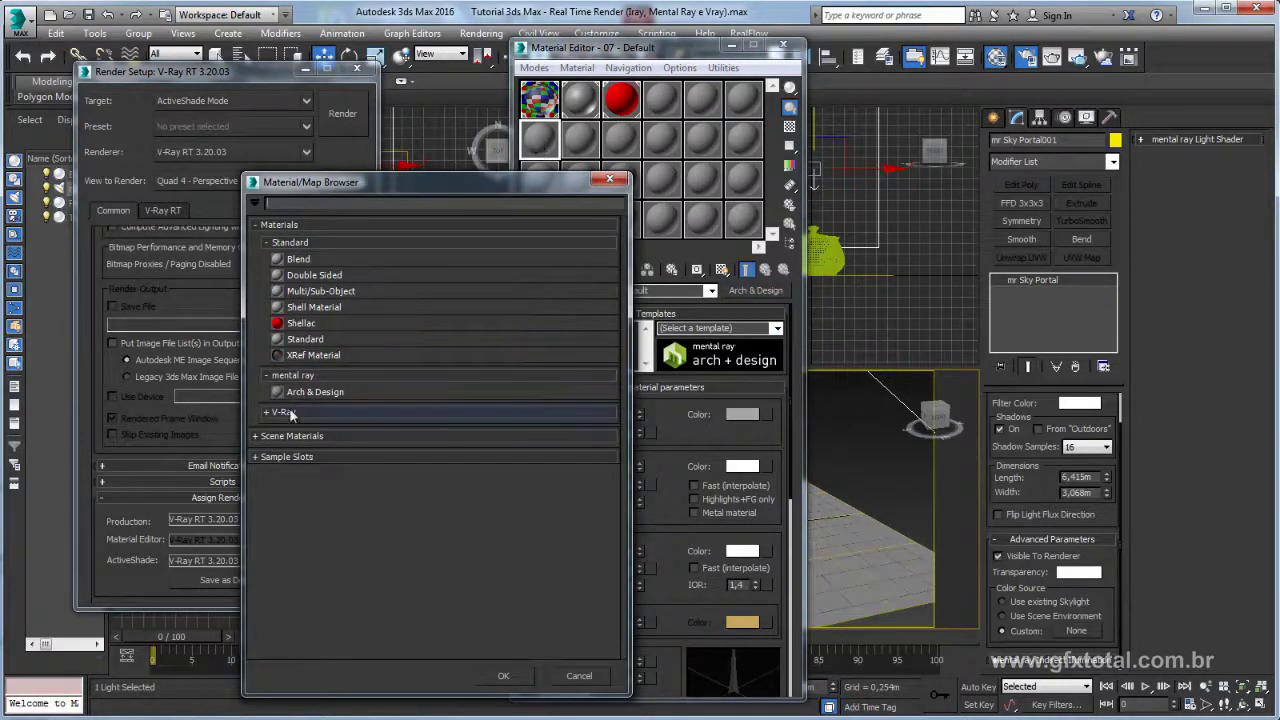
click(270, 412)
scroll(336, 572, down, 2)
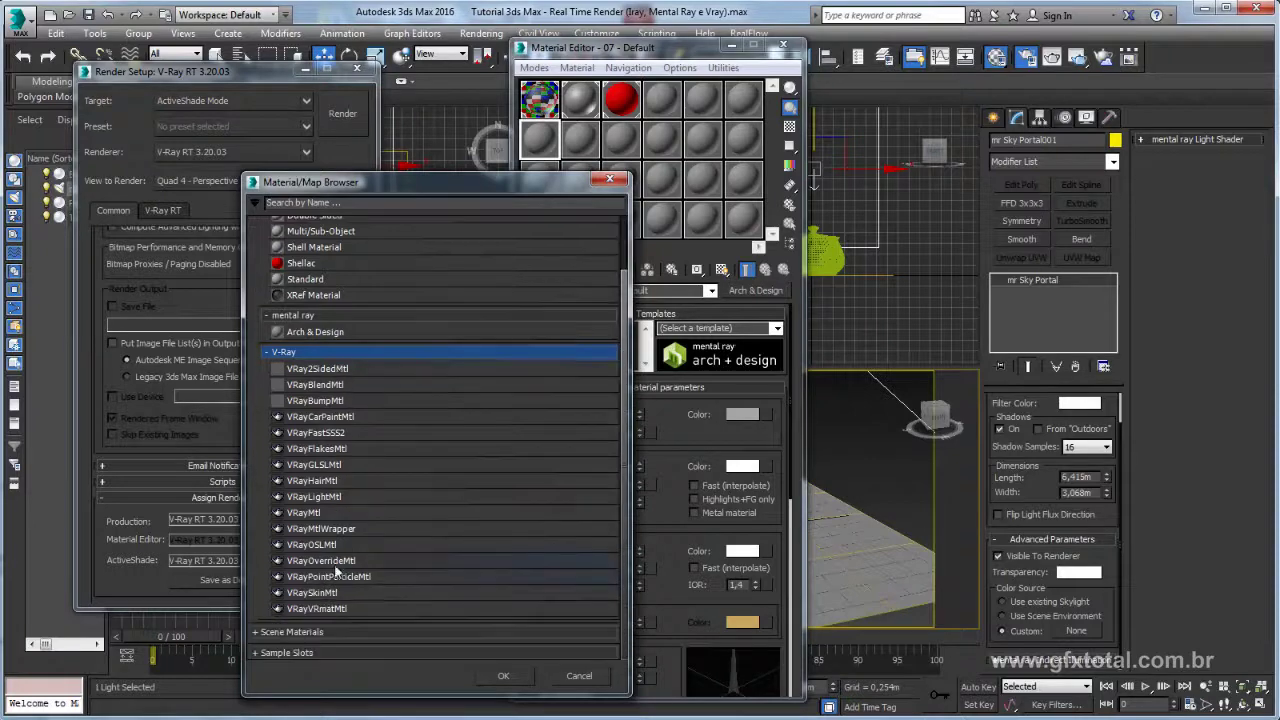
double_click(320, 512)
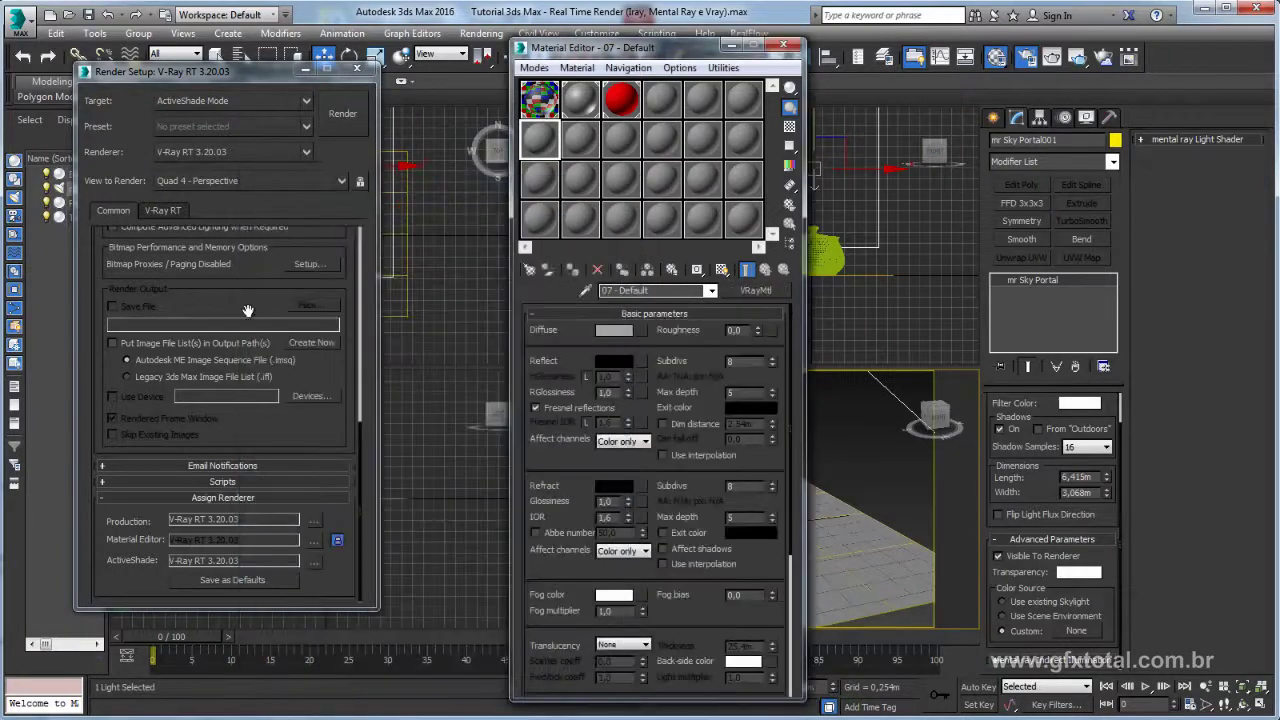
Step: Set the VRayMtl's Diffuse to dark grey and its Reflect and Refract colours to white
click(615, 332)
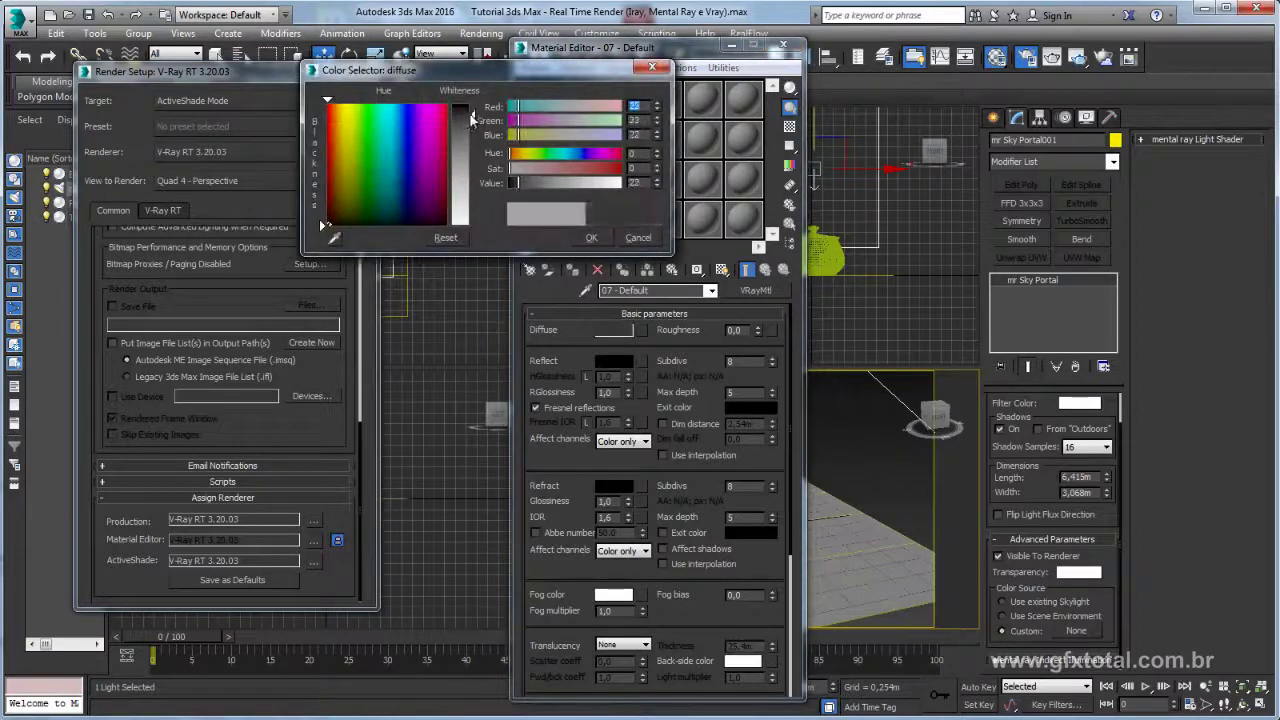
click(586, 237)
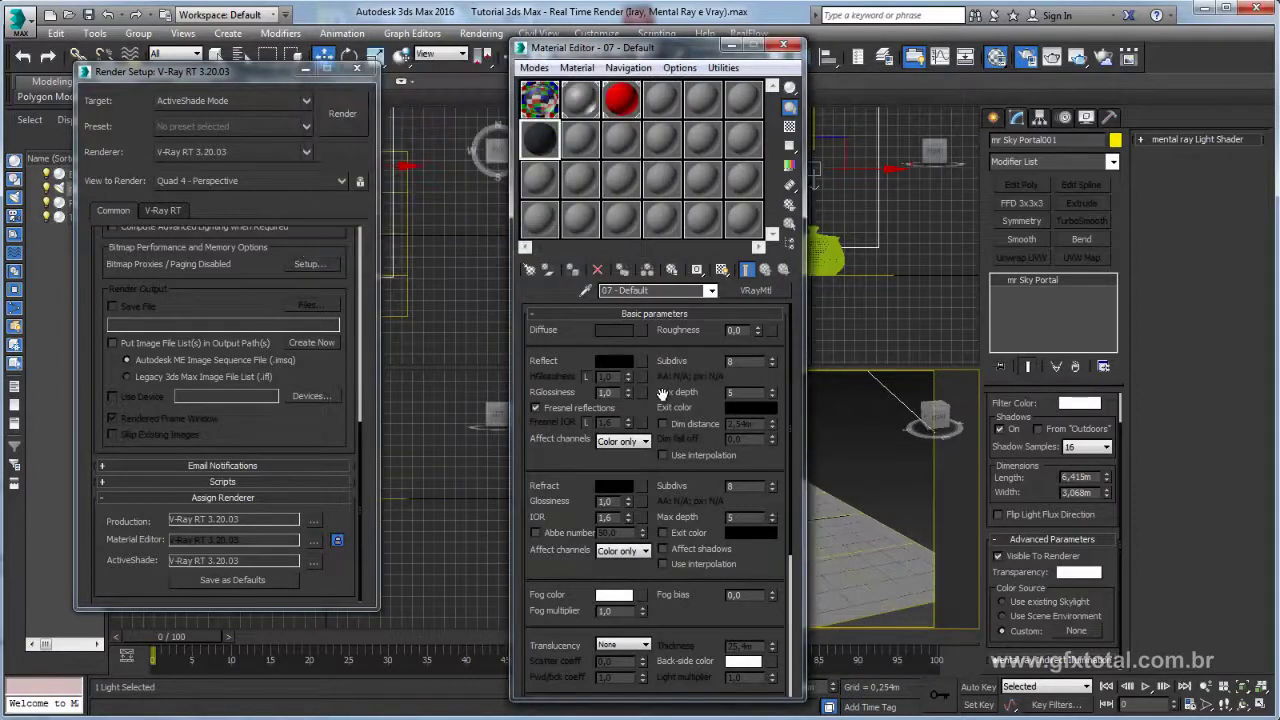
click(610, 367)
drag(454, 153, 458, 228)
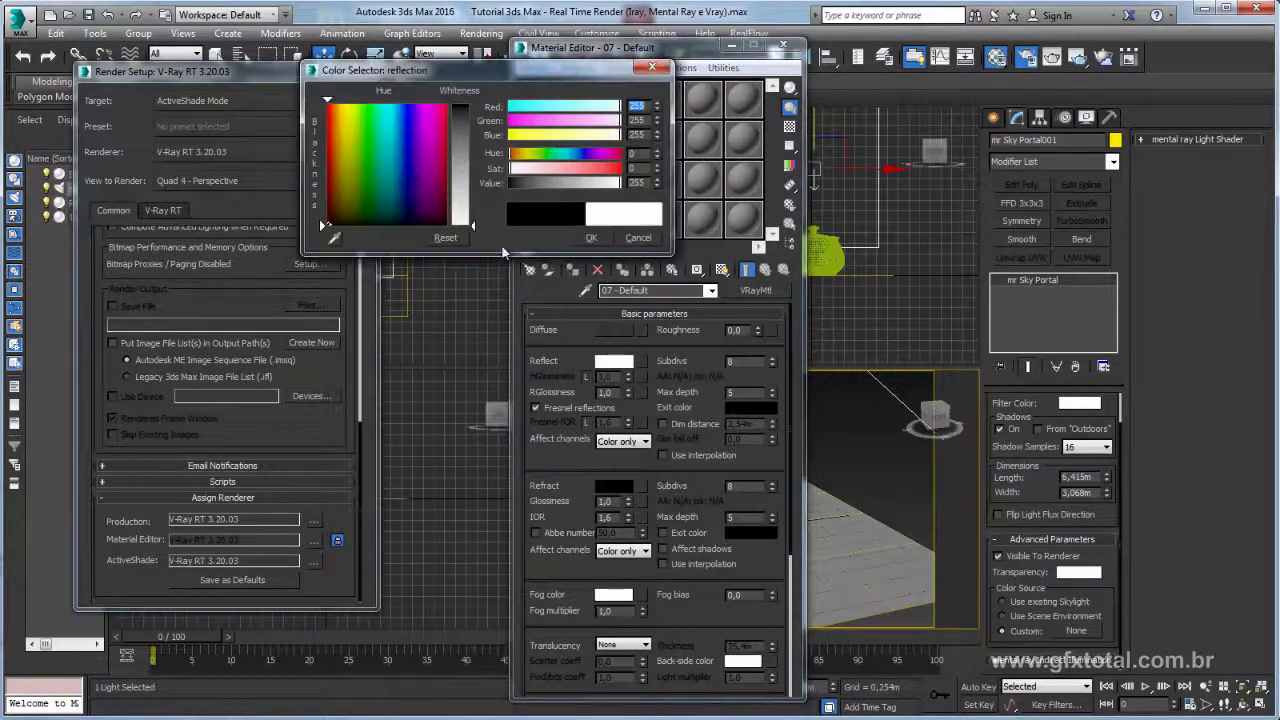
click(595, 240)
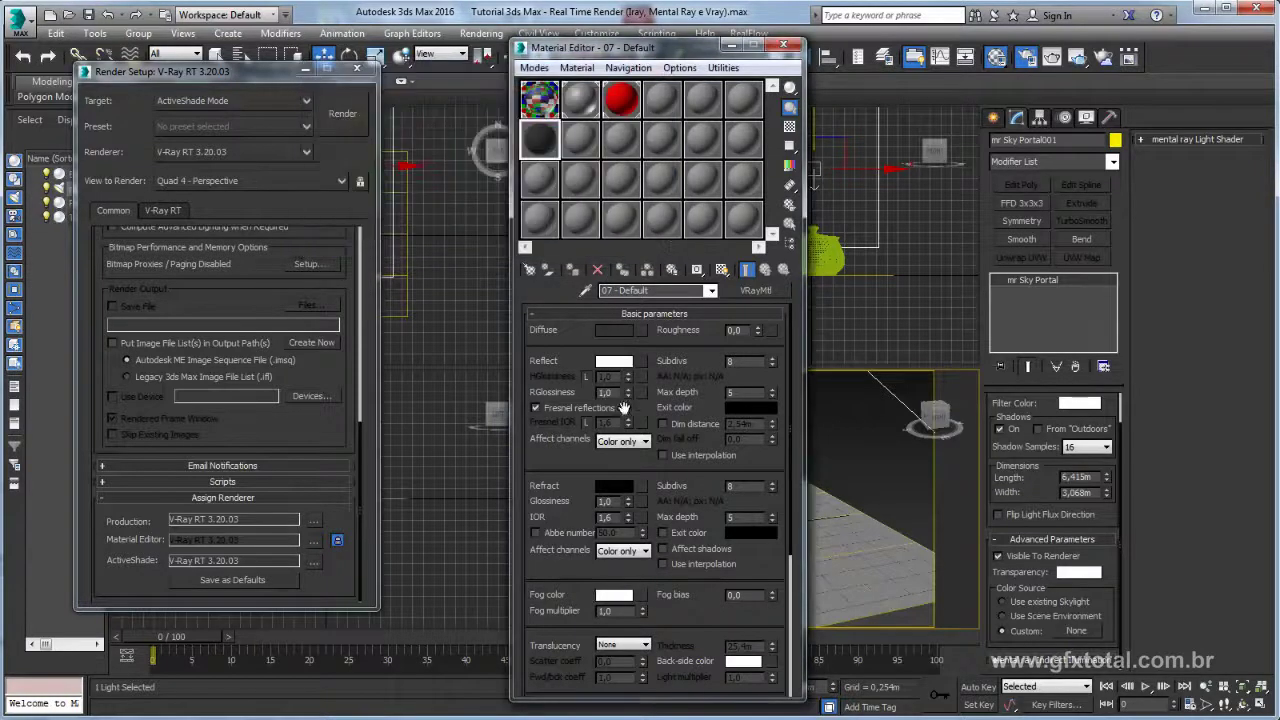
click(613, 487)
drag(462, 160, 460, 226)
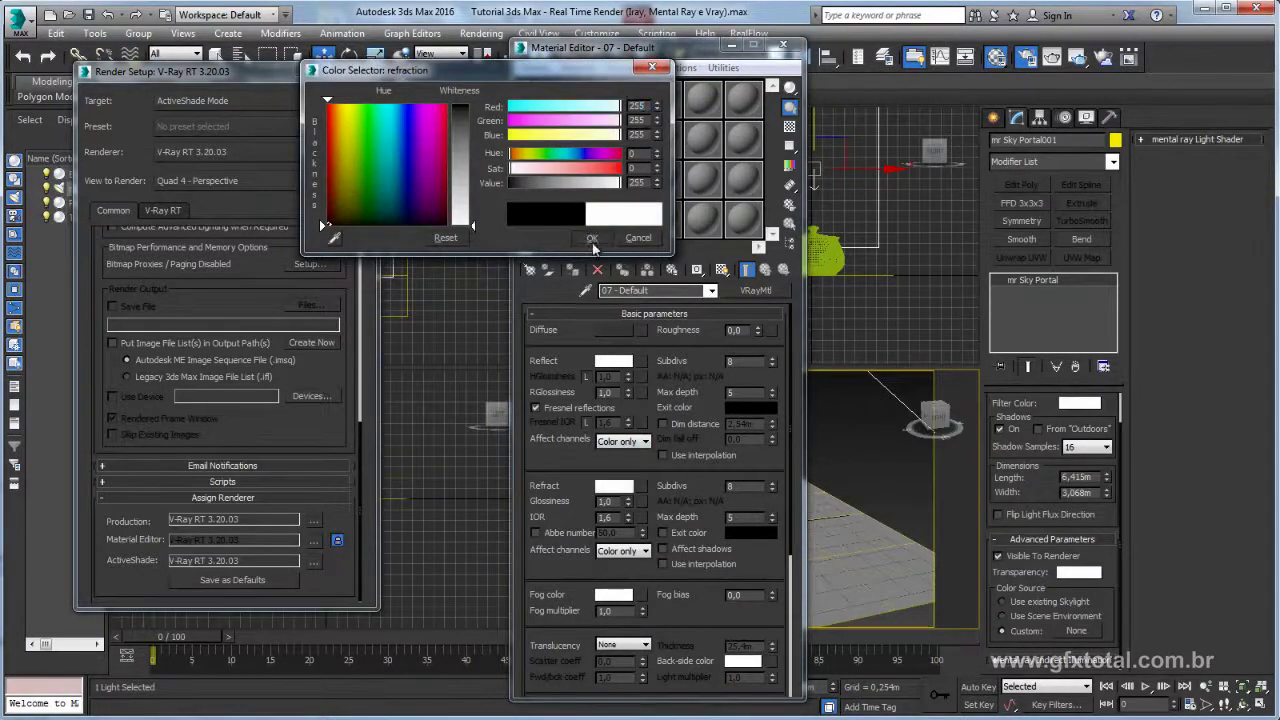
click(589, 235)
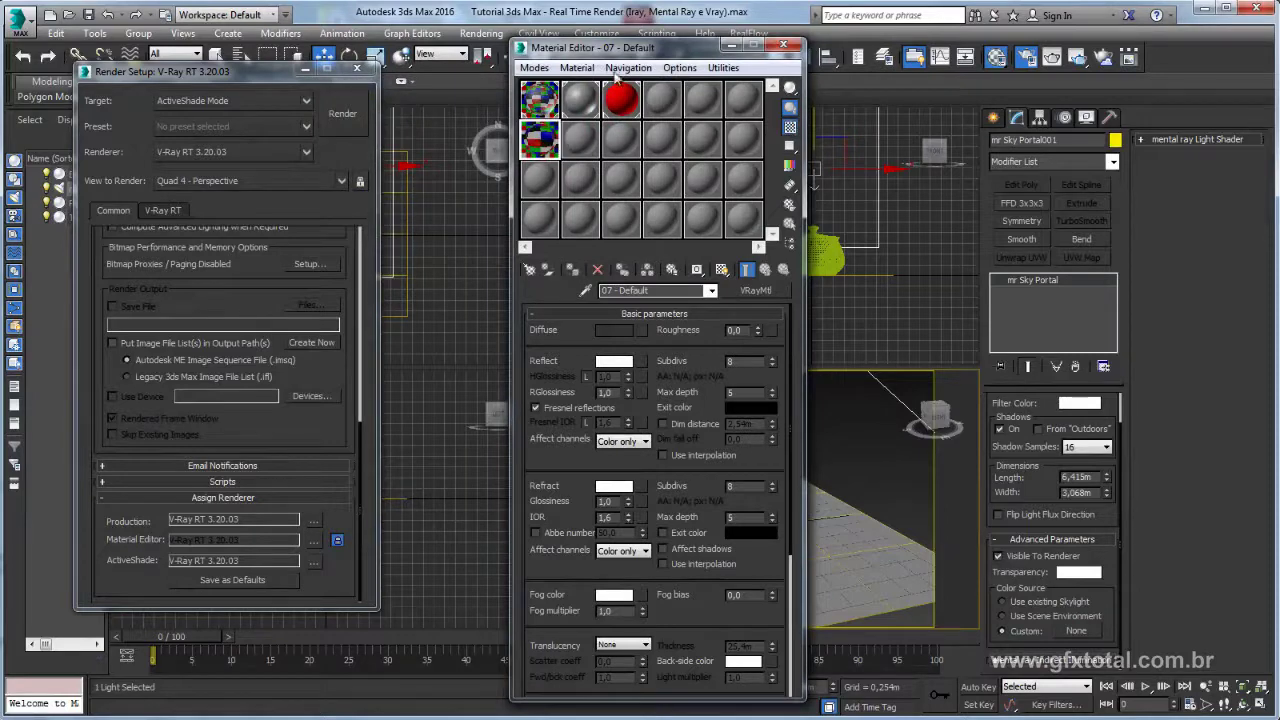
drag(630, 47, 1104, 79)
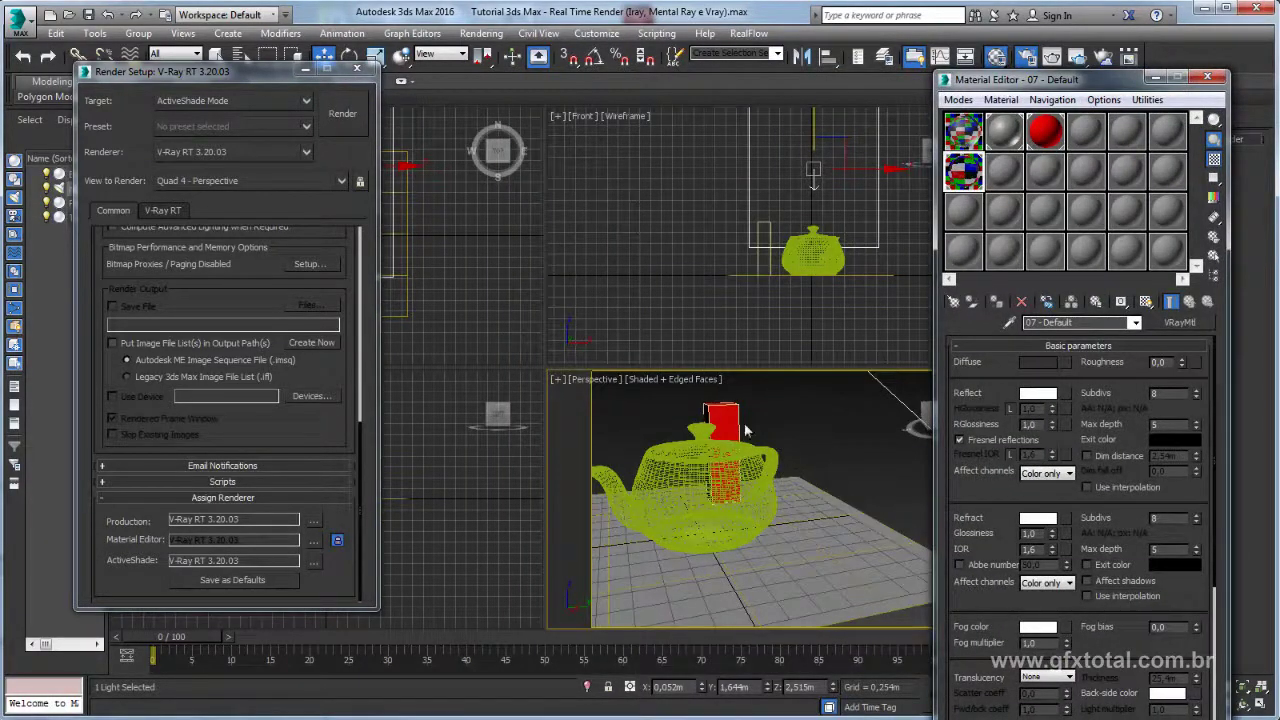
Step: Copy the glass material to an empty slot, apply it to the box, and set Refract to black
drag(978, 178, 1010, 178)
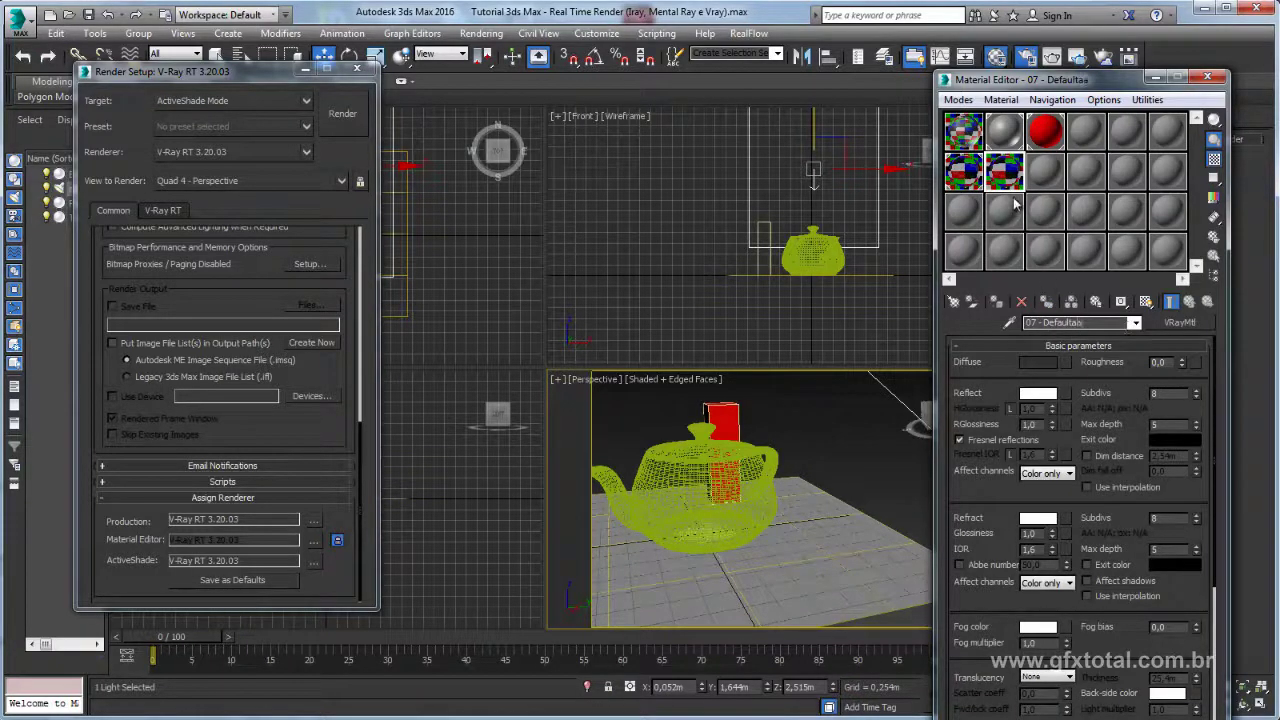
drag(1004, 172, 728, 418)
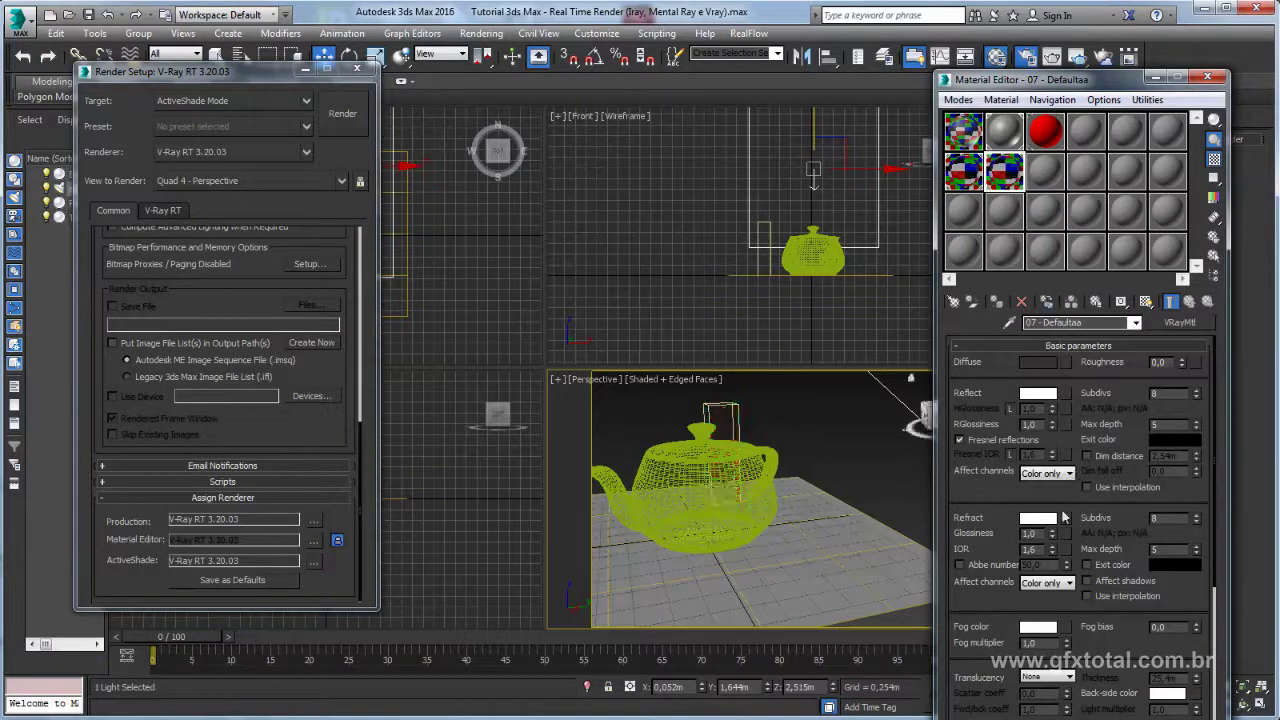
click(1037, 517)
mouse_move(467, 197)
mouse_down()
mouse_move(470, 119)
mouse_move(564, 227)
mouse_up()
click(591, 237)
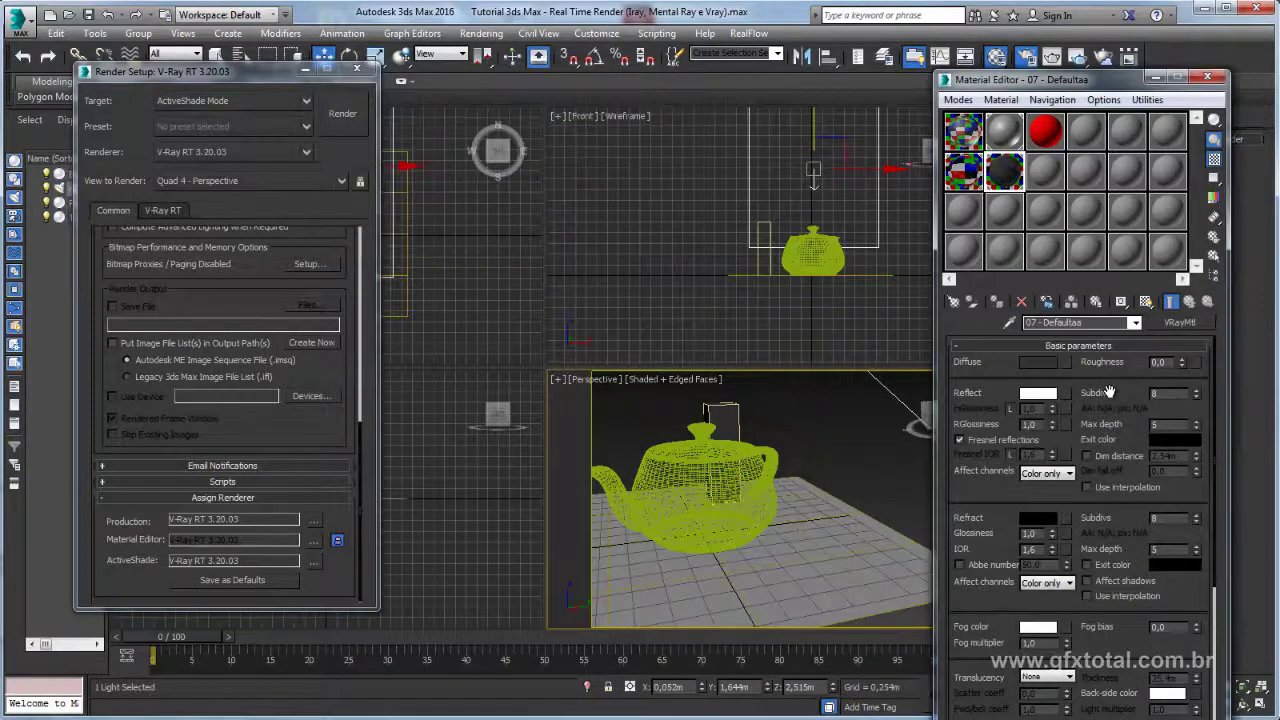
Step: Make the copy's Reflect grey and Diffuse green, then close the Material Editor
click(1037, 393)
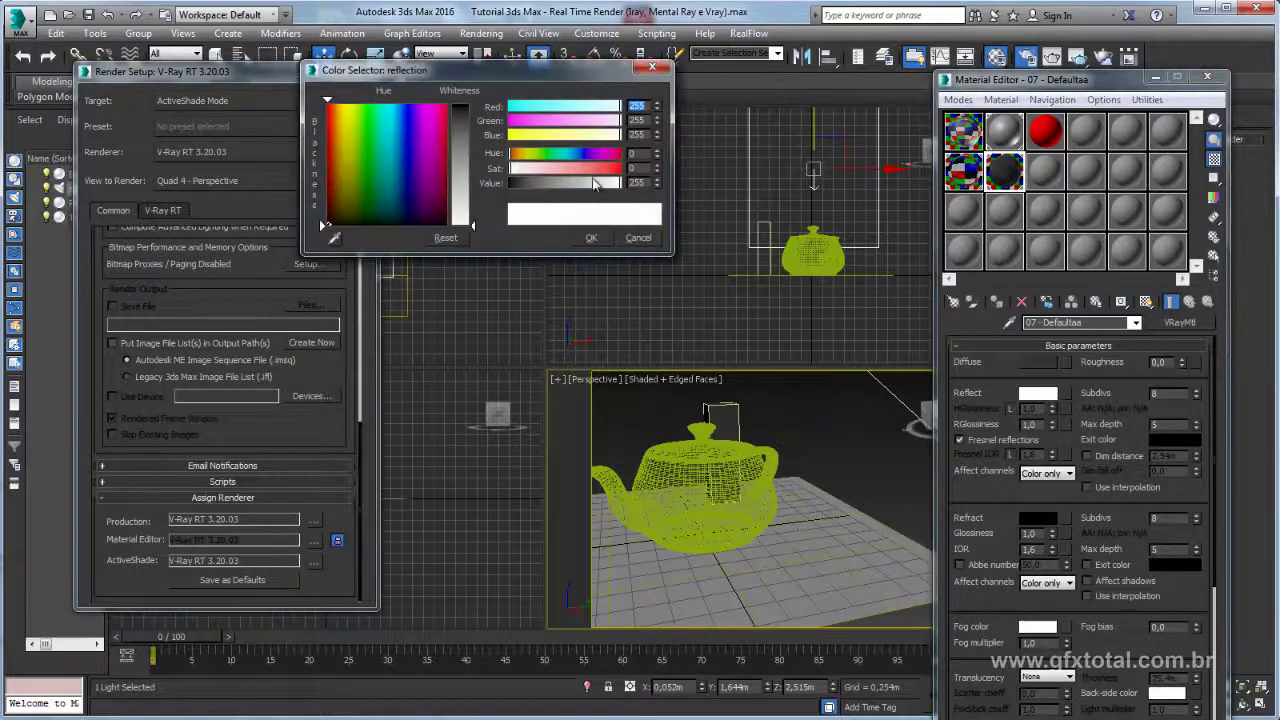
drag(559, 188, 541, 184)
click(591, 237)
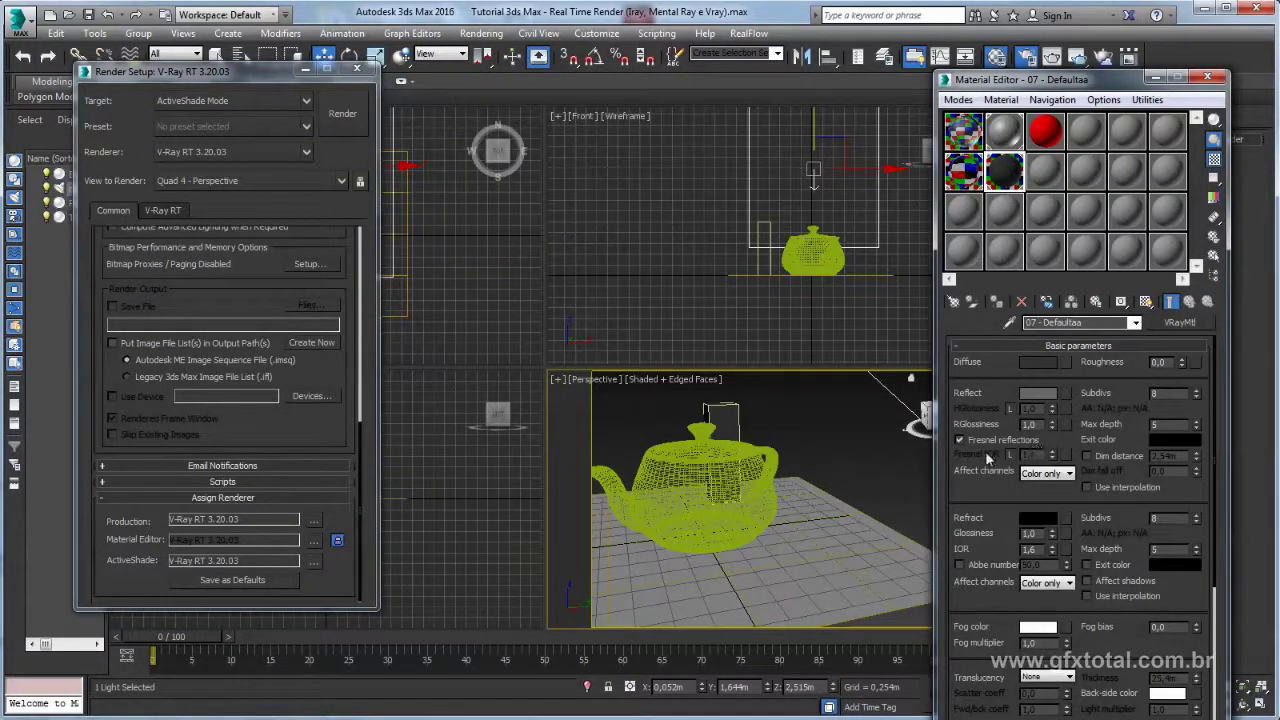
click(1040, 363)
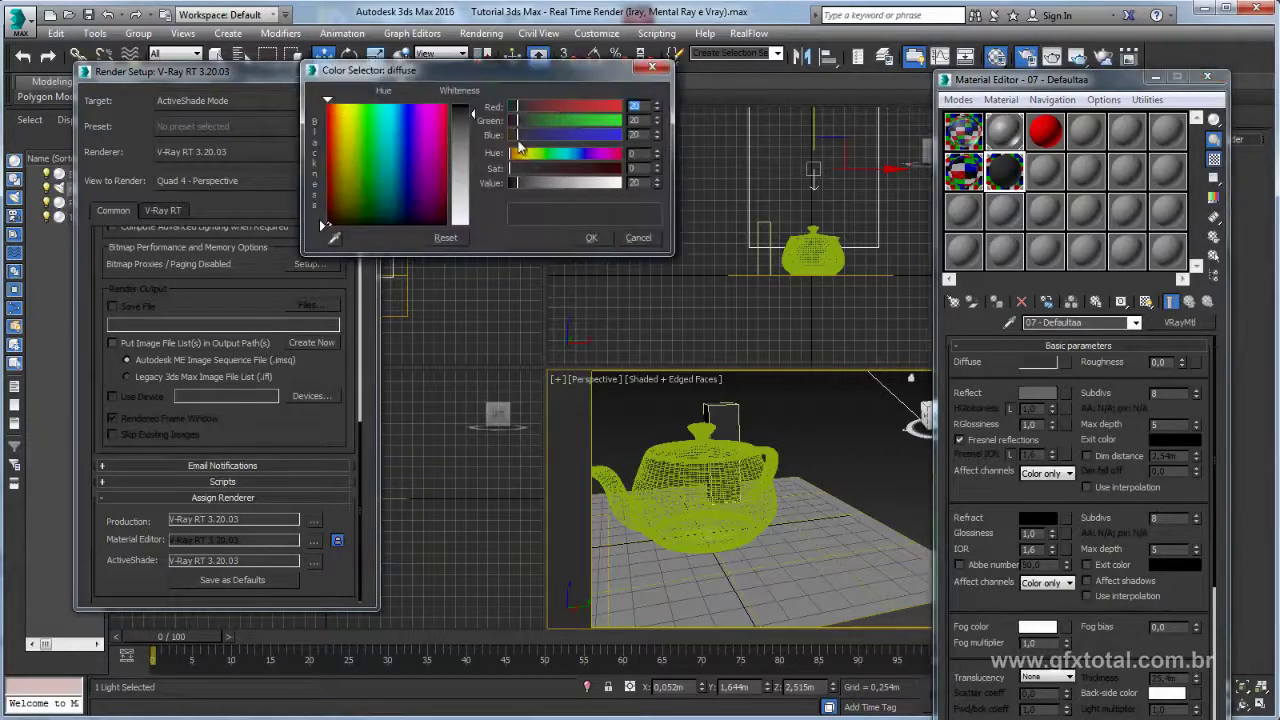
drag(519, 152, 638, 170)
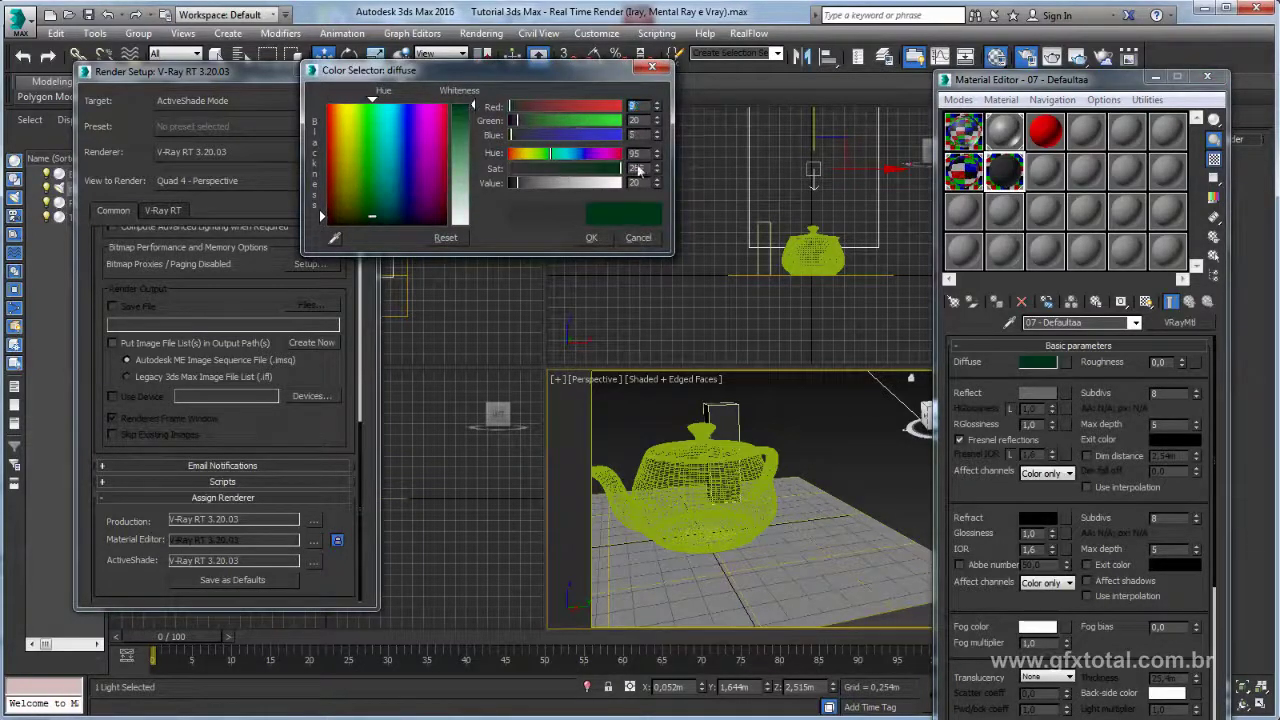
drag(513, 183, 586, 183)
click(591, 237)
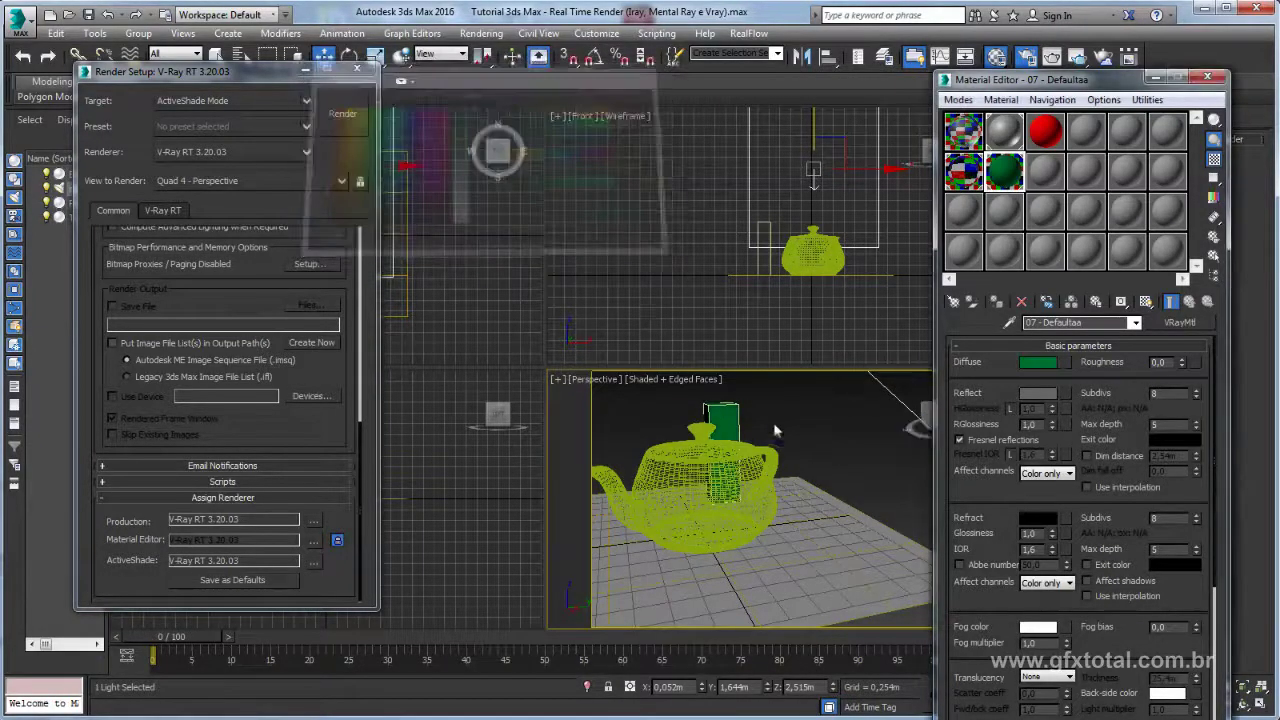
alt+middle_drag(773, 430, 850, 435)
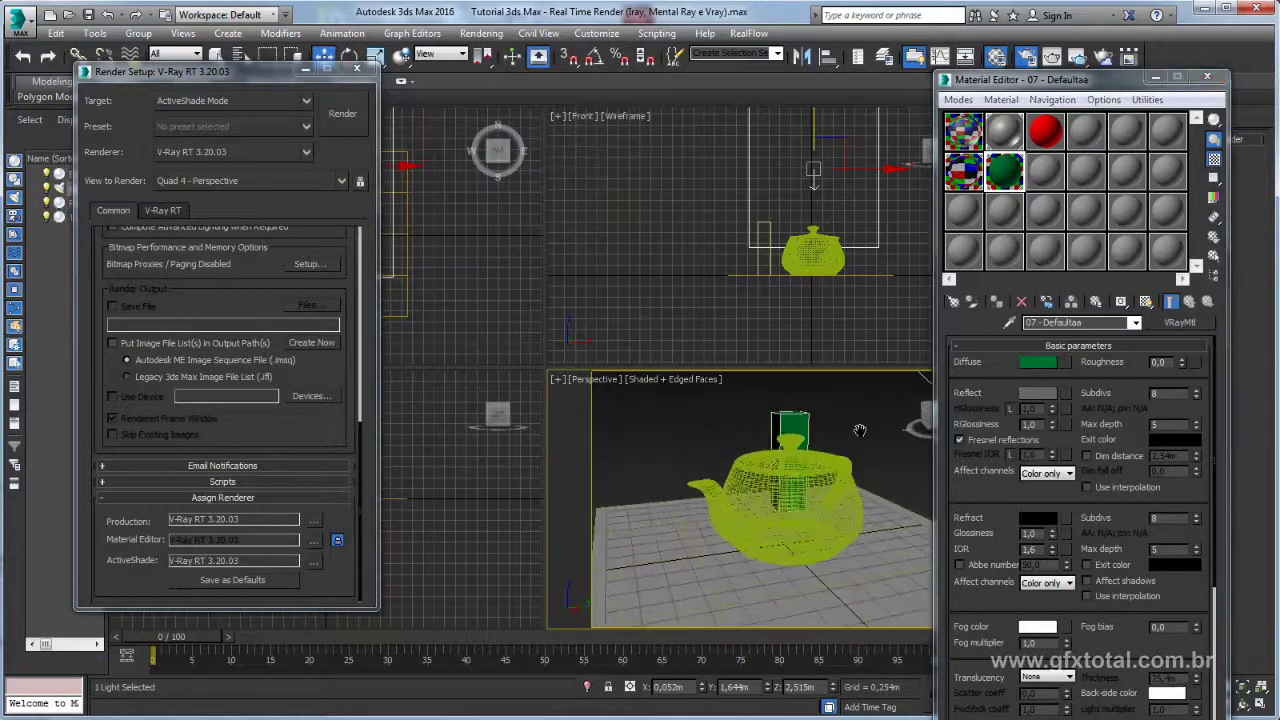
click(1077, 58)
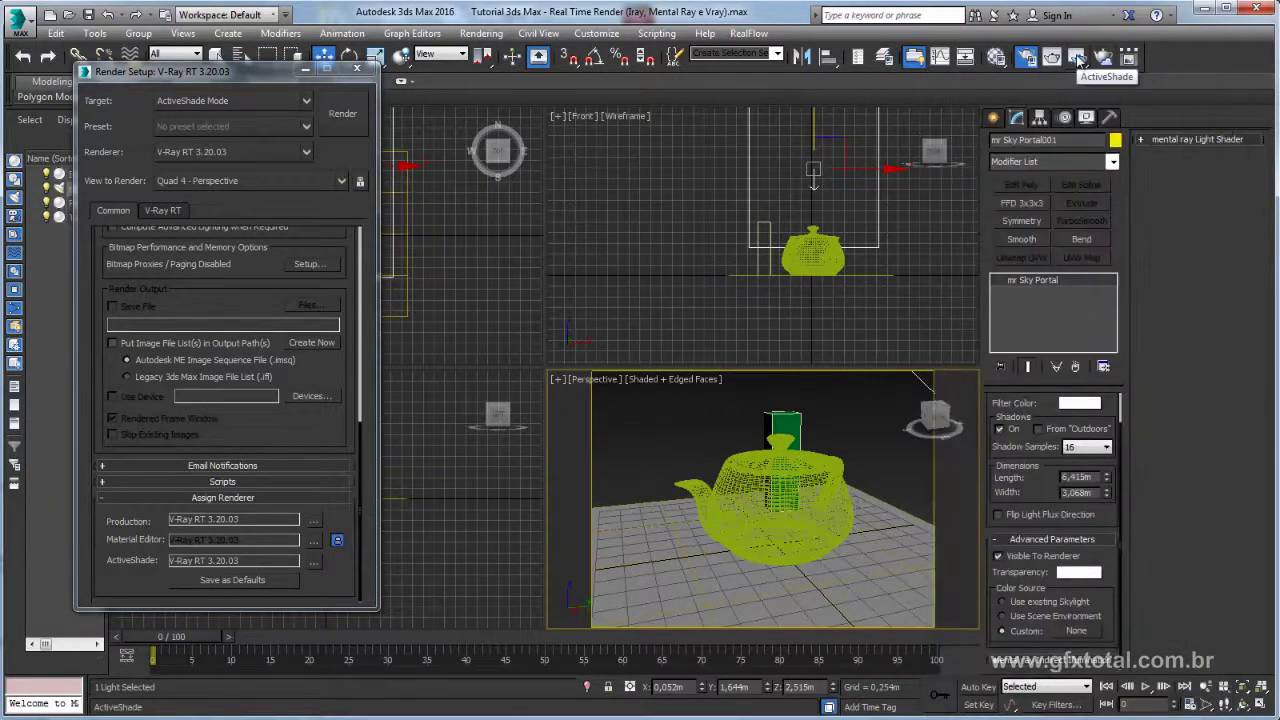
click(1077, 58)
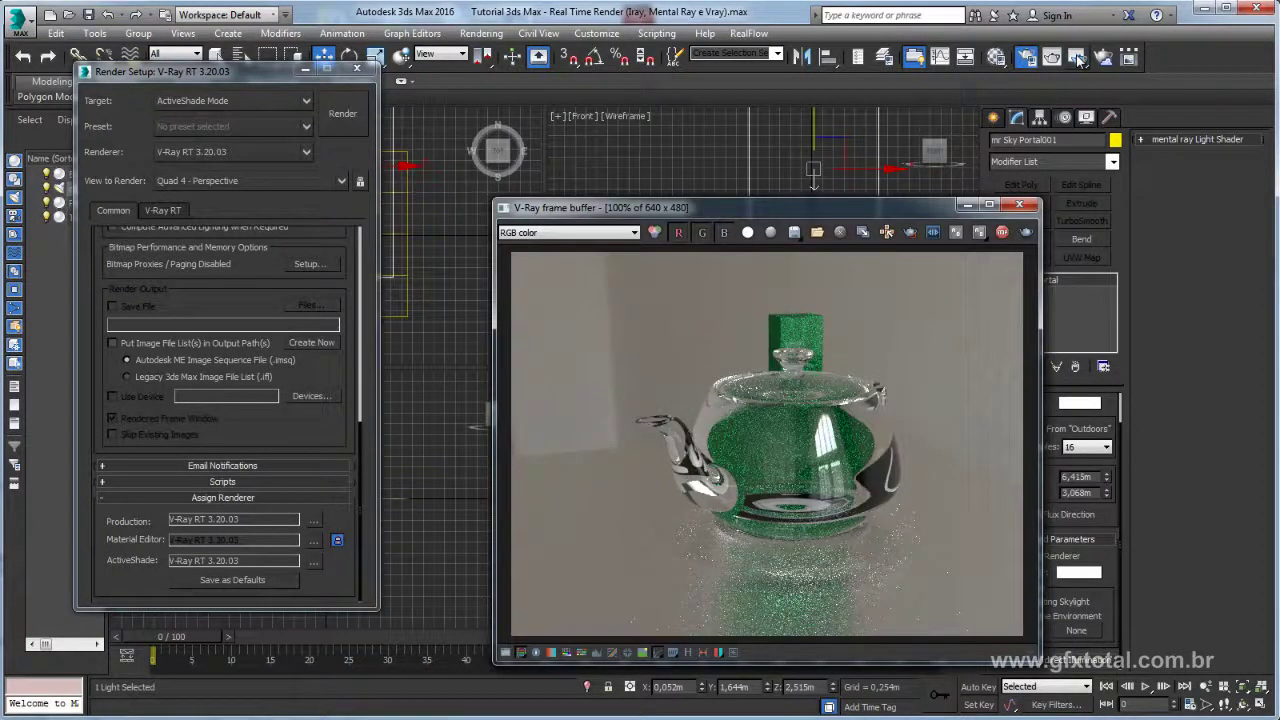
drag(819, 214, 391, 126)
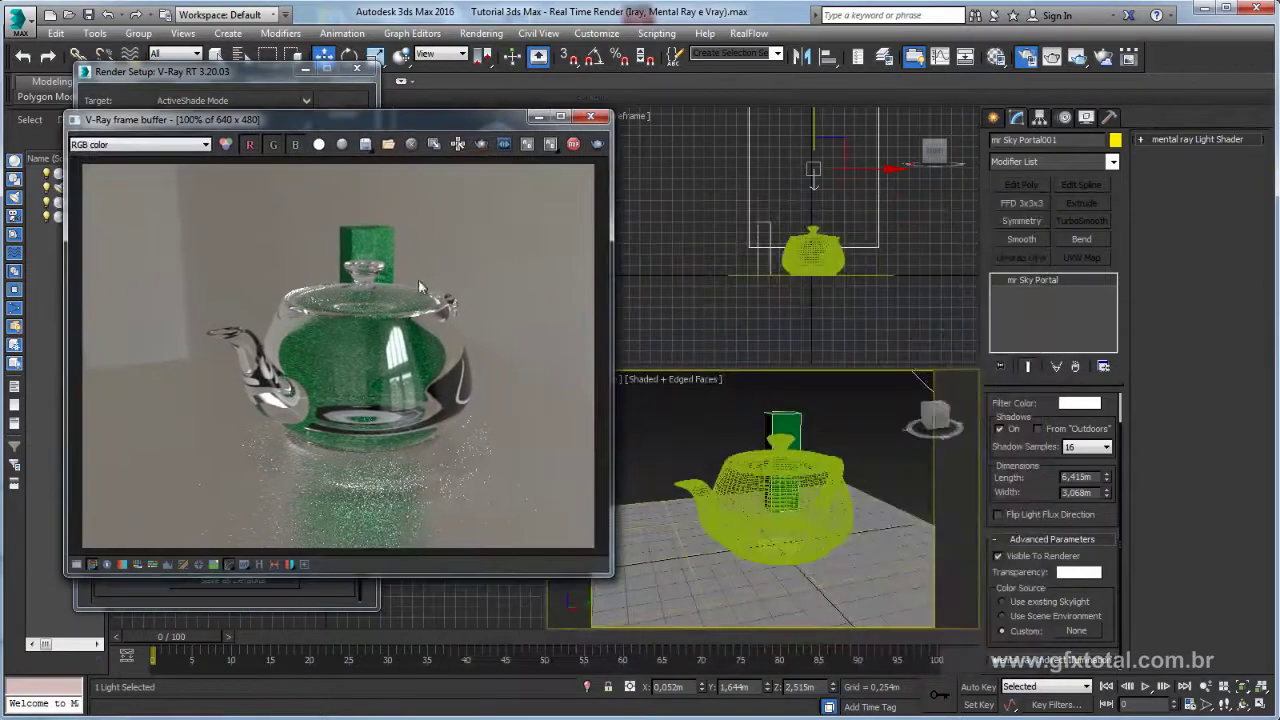
alt+middle_drag(757, 483, 754, 478)
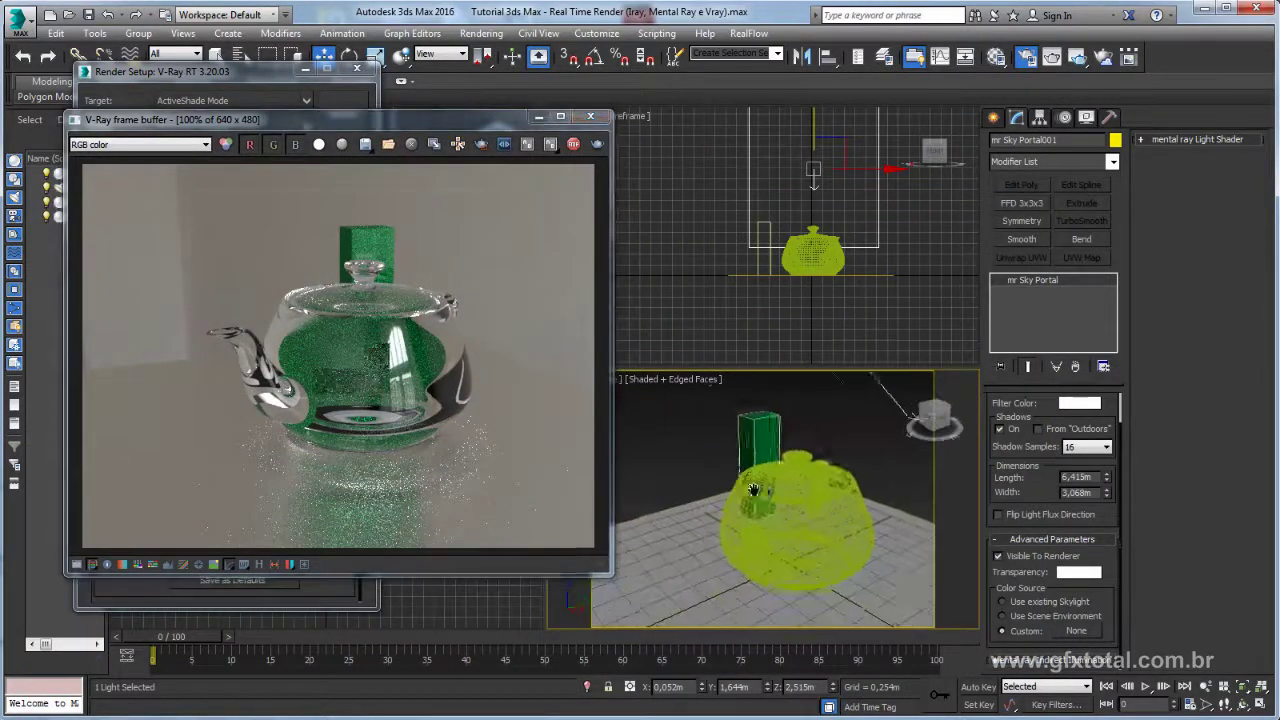
scroll(754, 478, down, 5)
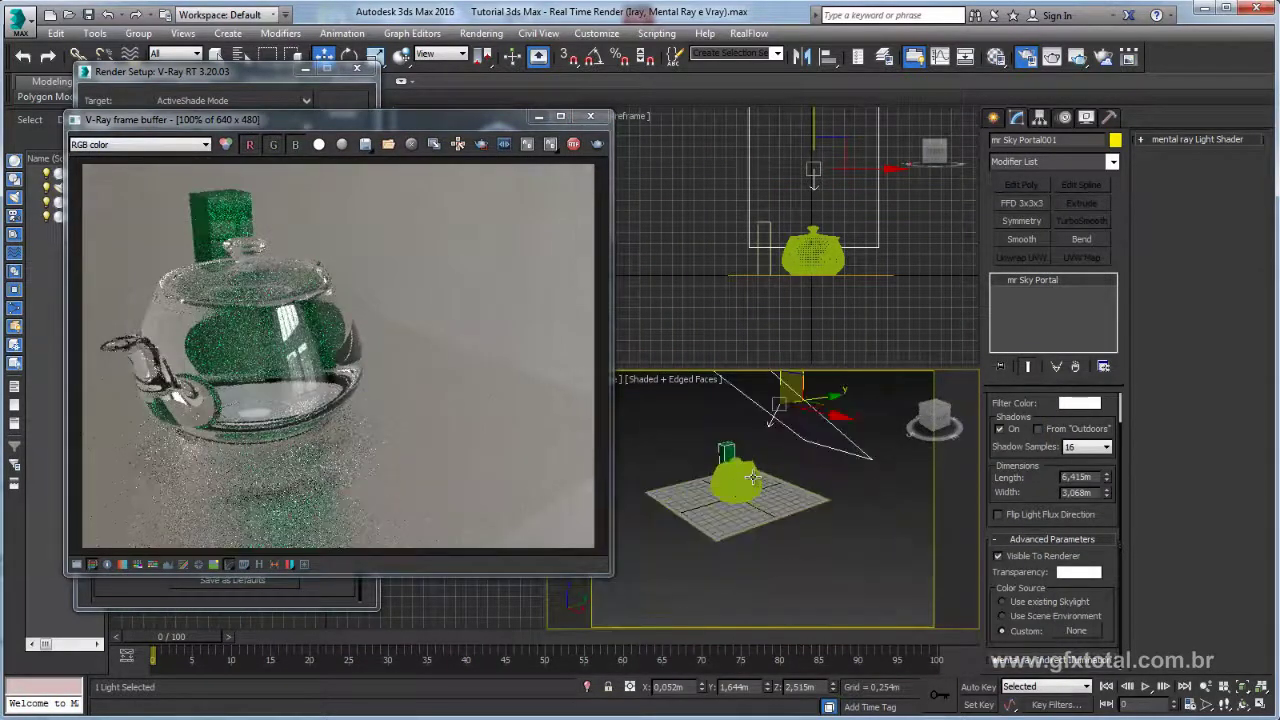
middle_drag(786, 430, 798, 478)
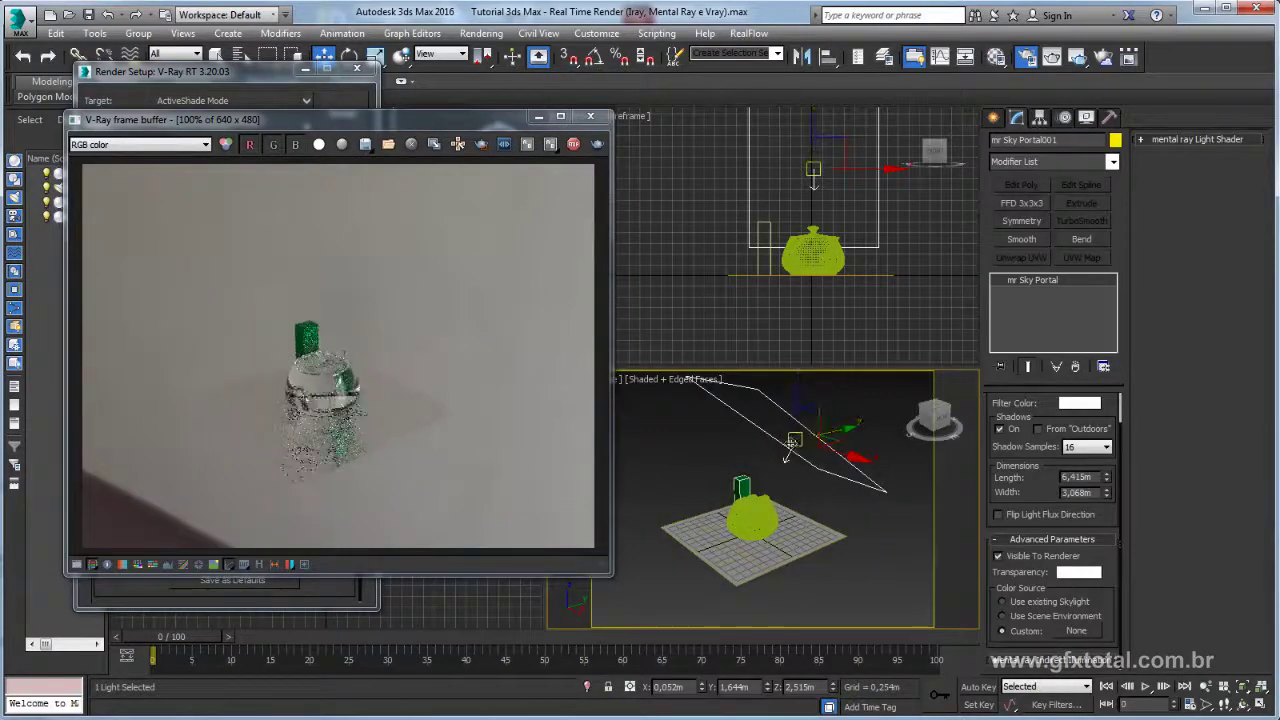
scroll(988, 309, up, 1)
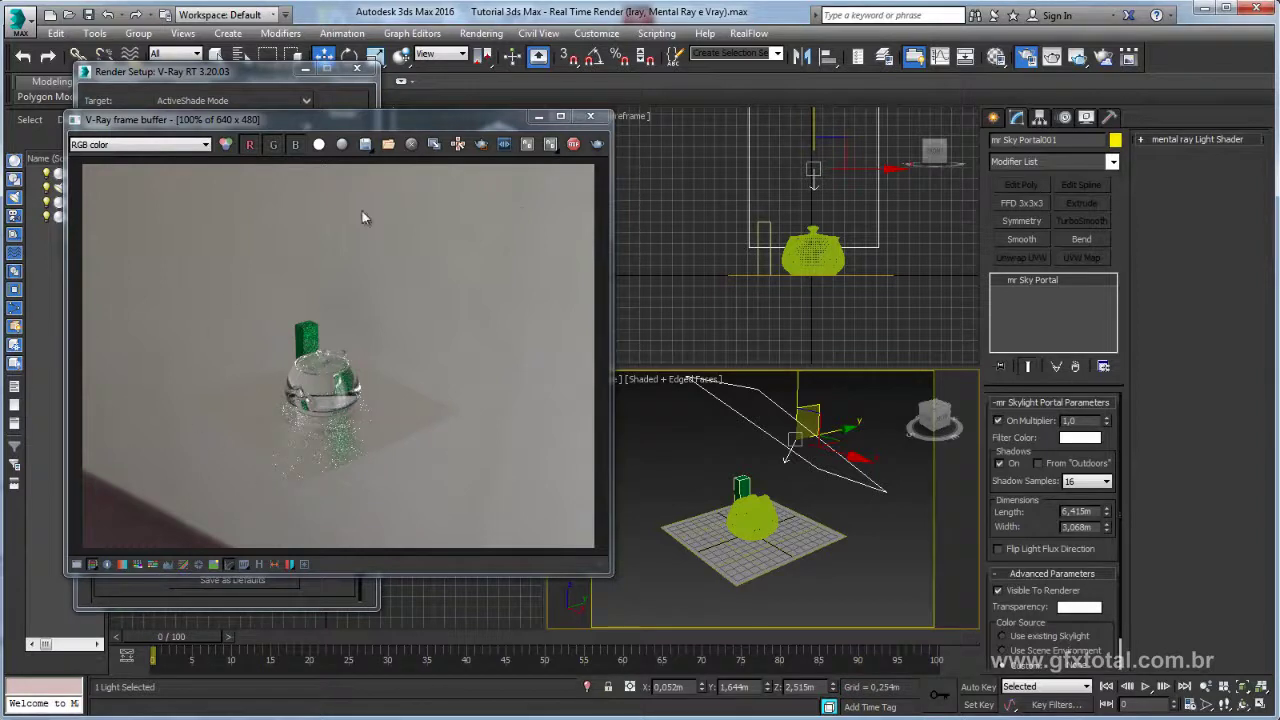
middle_drag(827, 497, 848, 545)
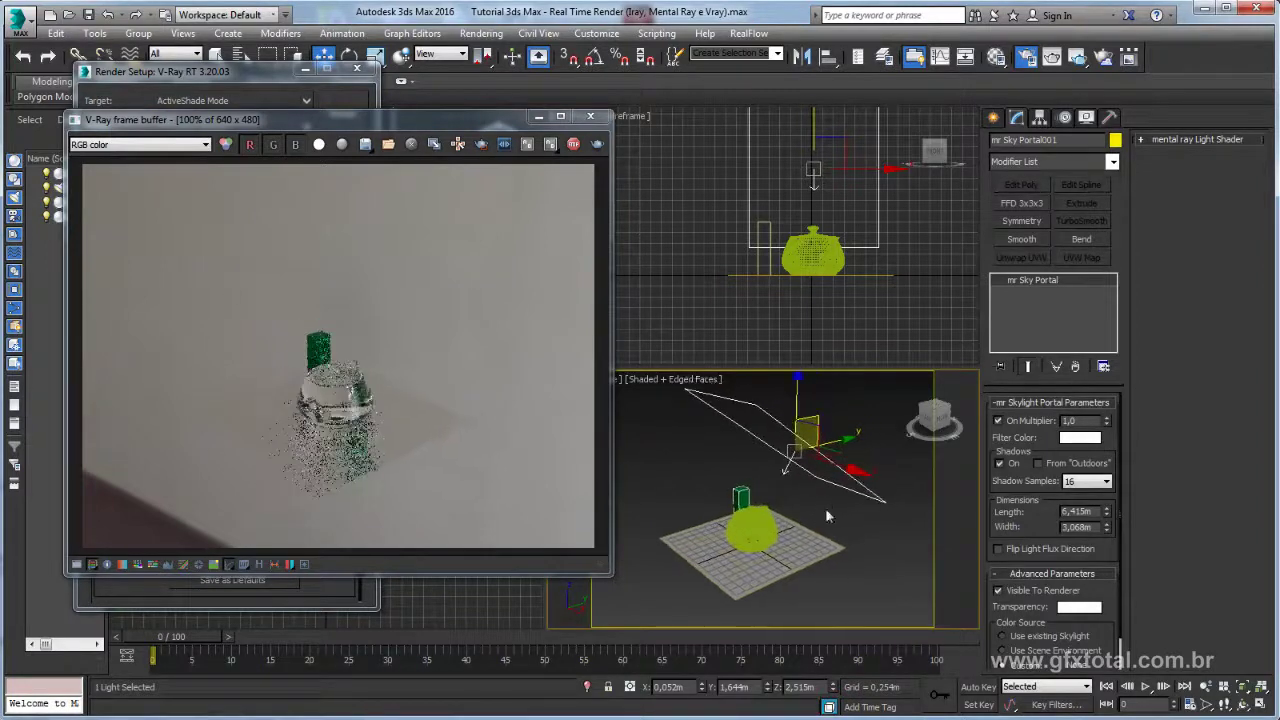
click(590, 116)
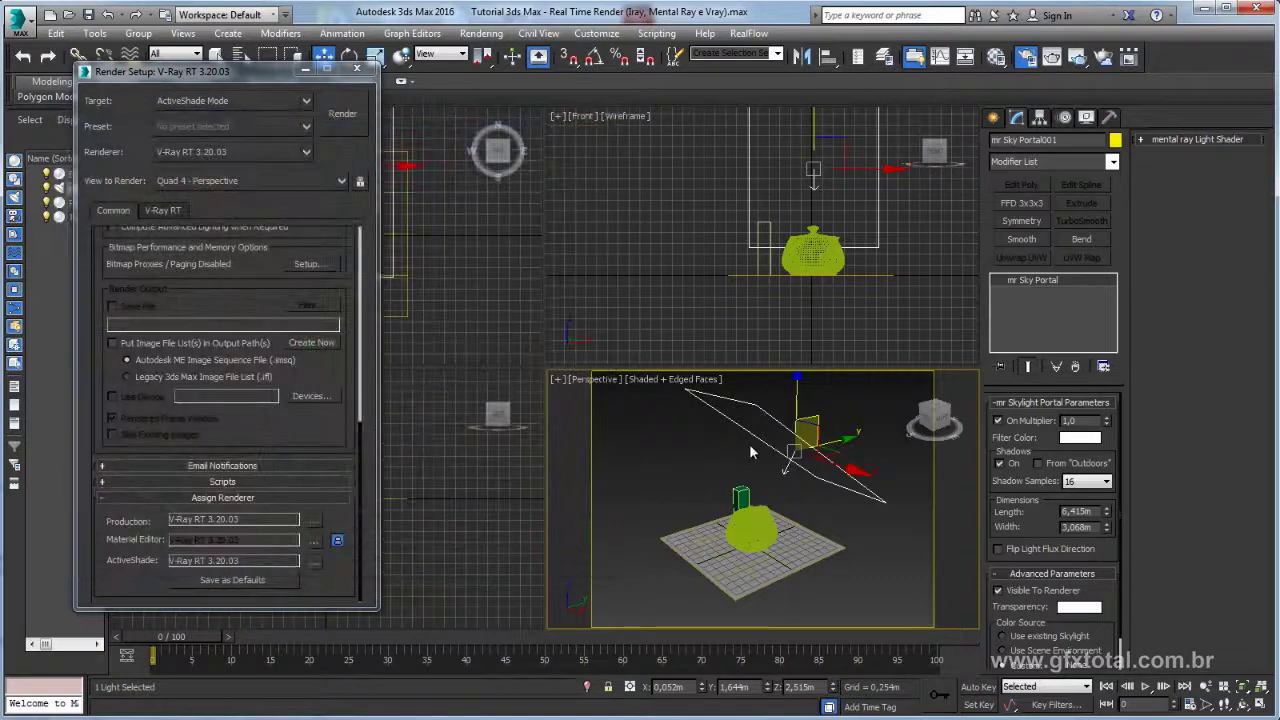
Step: Delete the mr Sky Portal and draw a VRayLight plane light beside the teapot
key(Delete)
click(993, 117)
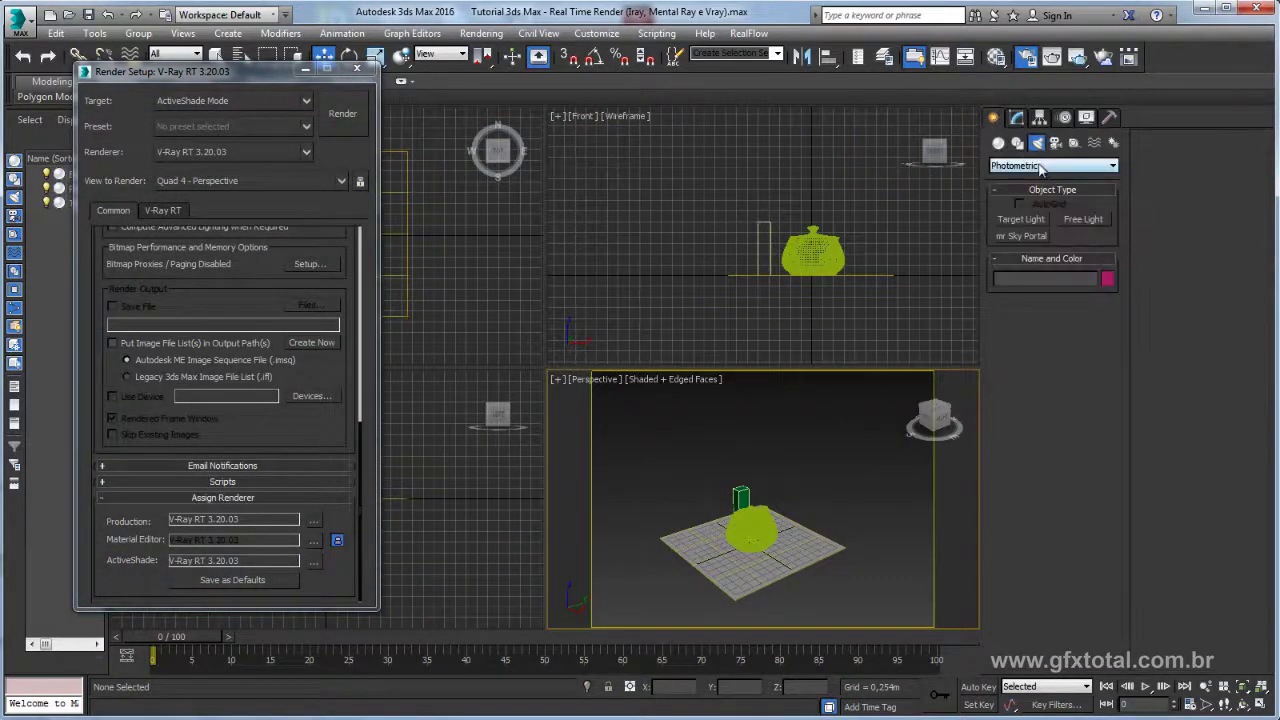
click(1036, 167)
click(1012, 204)
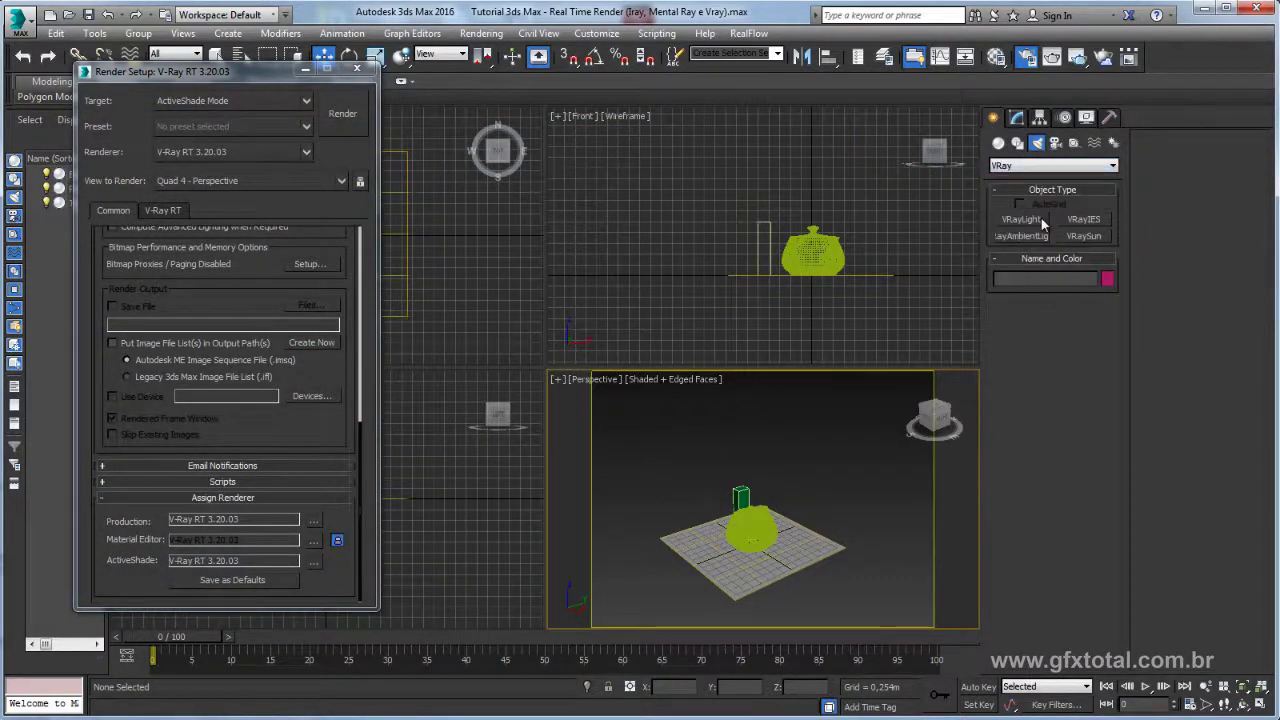
click(1025, 217)
alt+middle_drag(808, 537, 715, 503)
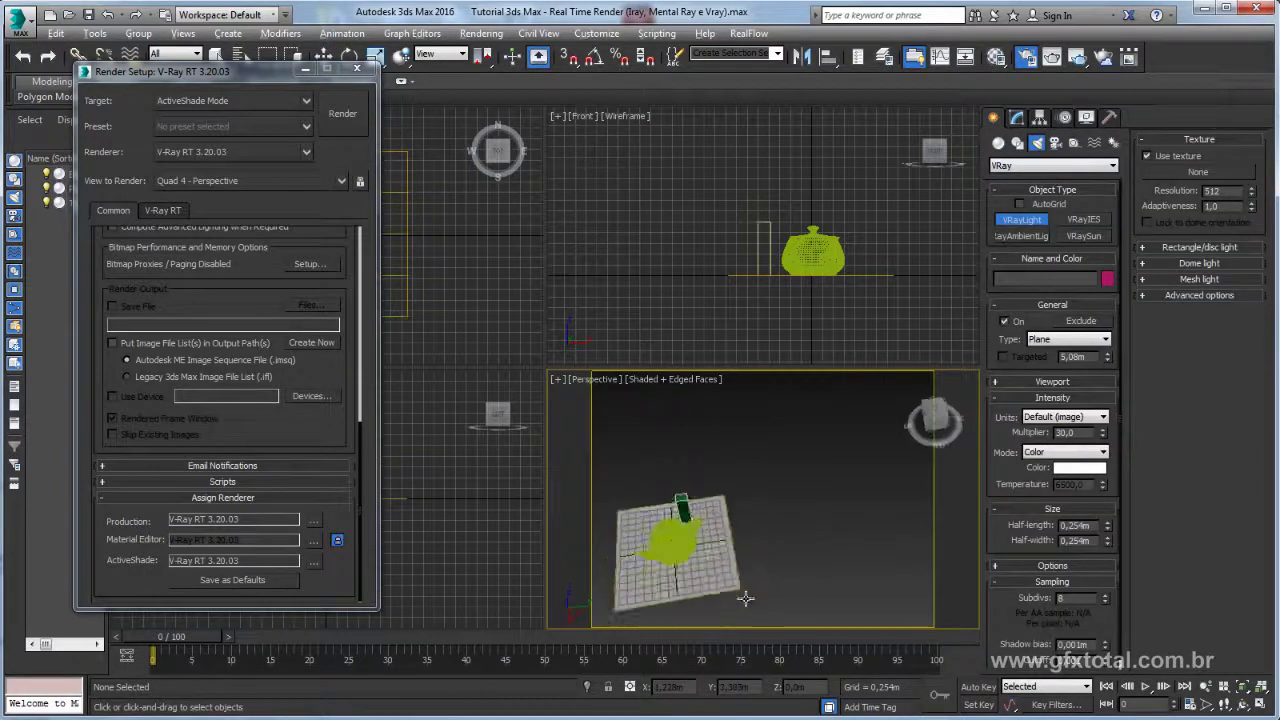
drag(715, 503, 930, 527)
Step: Move the VRayLight plane up and to the left above the teapot
key(w)
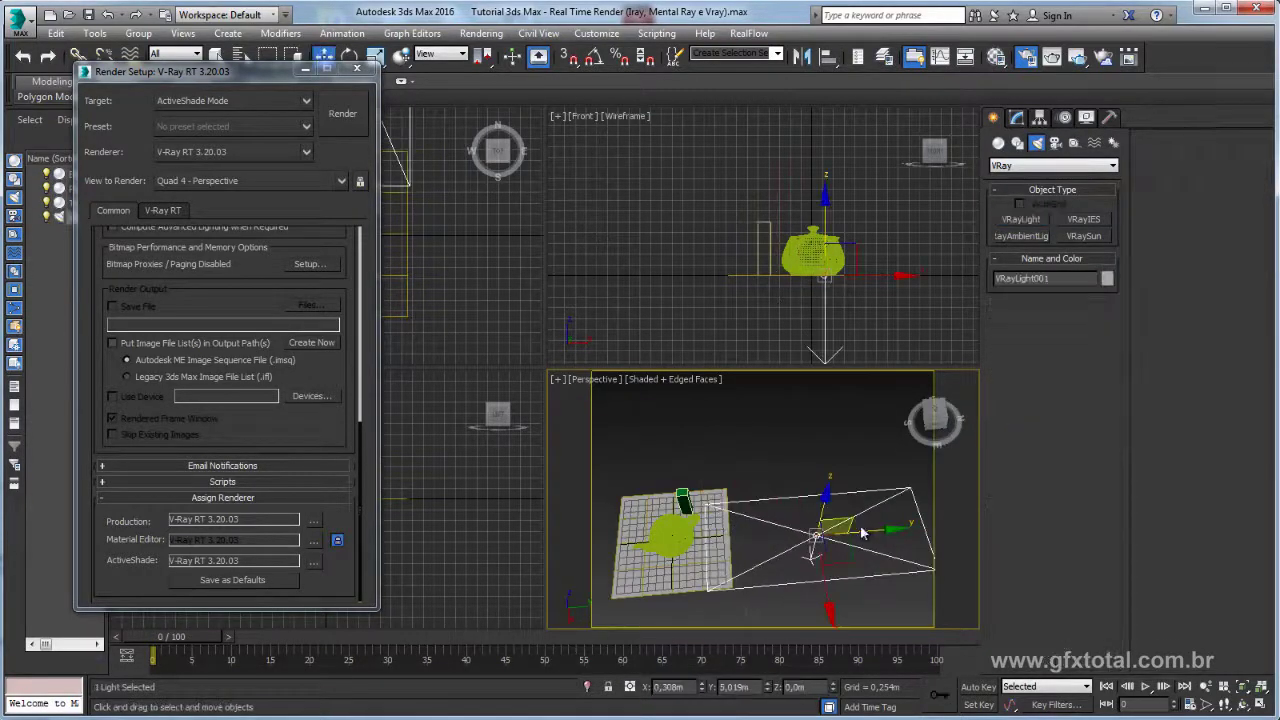
mouse_move(821, 487)
mouse_down()
mouse_move(818, 405)
mouse_move(790, 470)
mouse_up()
key(e)
key(w)
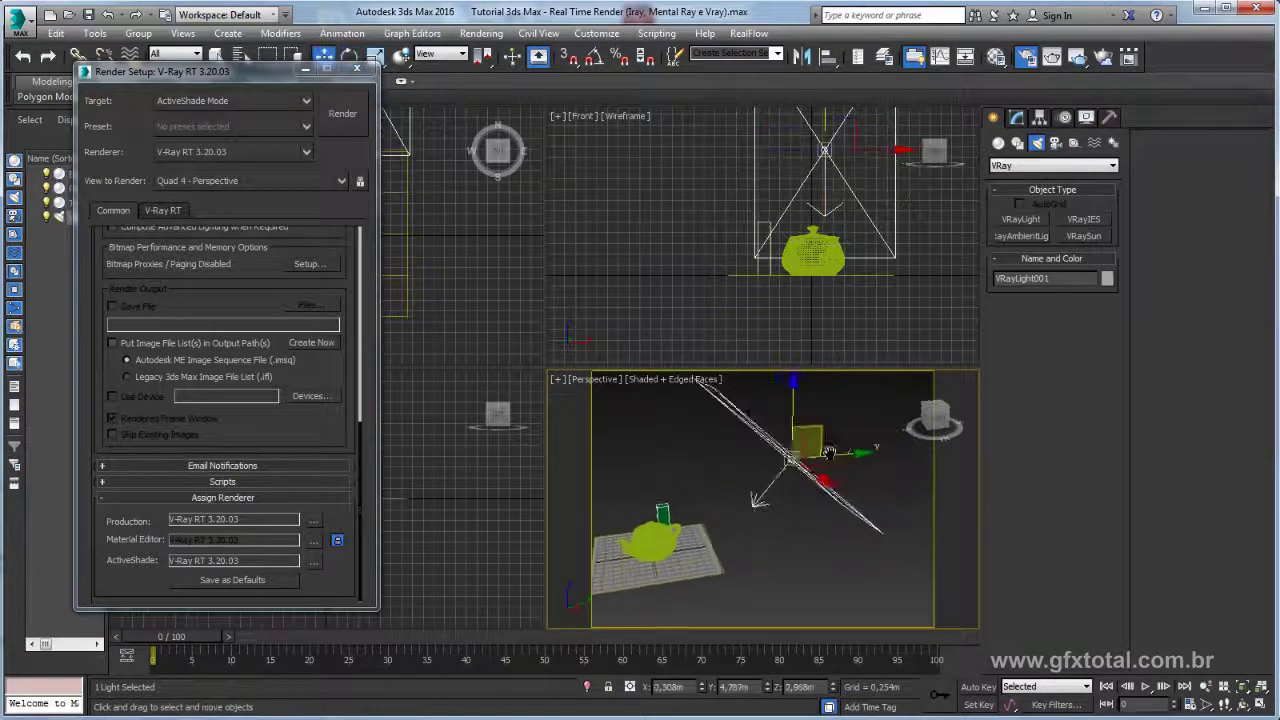
alt+middle_drag(790, 470, 805, 432)
drag(805, 432, 786, 422)
Step: Set the VRayLight's Sampling Subdivs to 12
click(1016, 117)
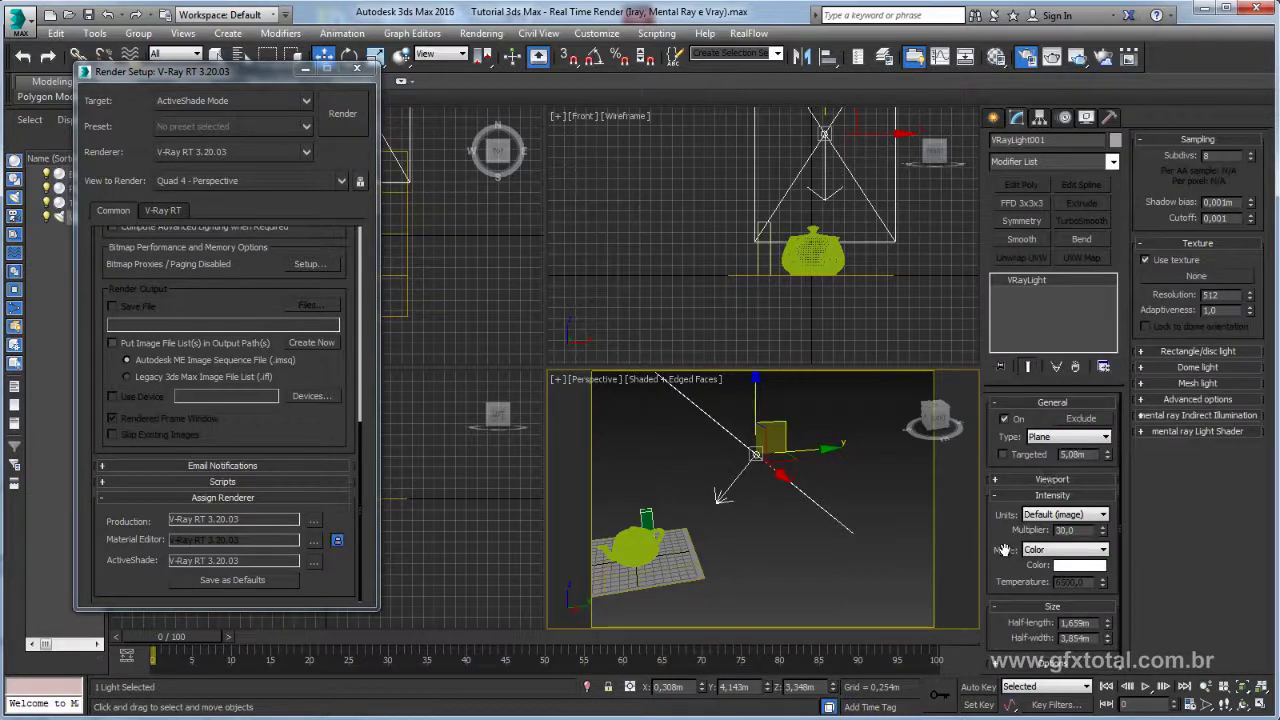
click(1010, 496)
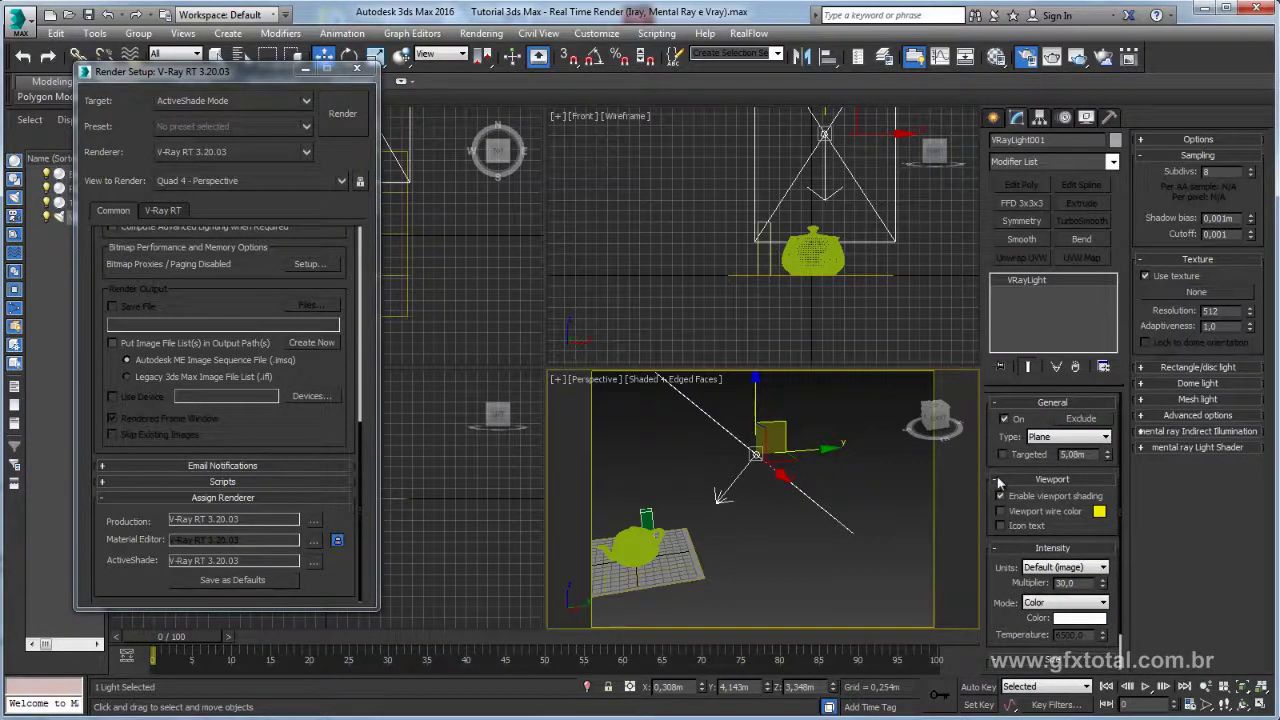
click(1001, 491)
drag(998, 584, 992, 327)
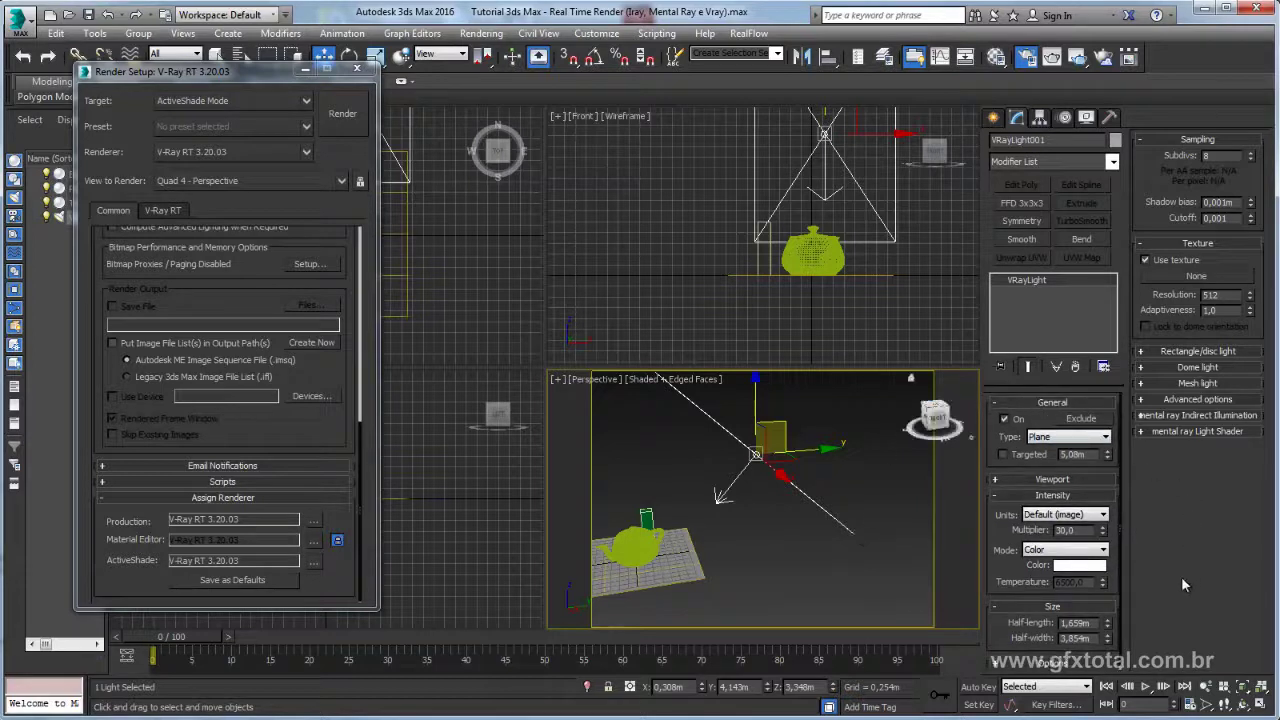
click(997, 663)
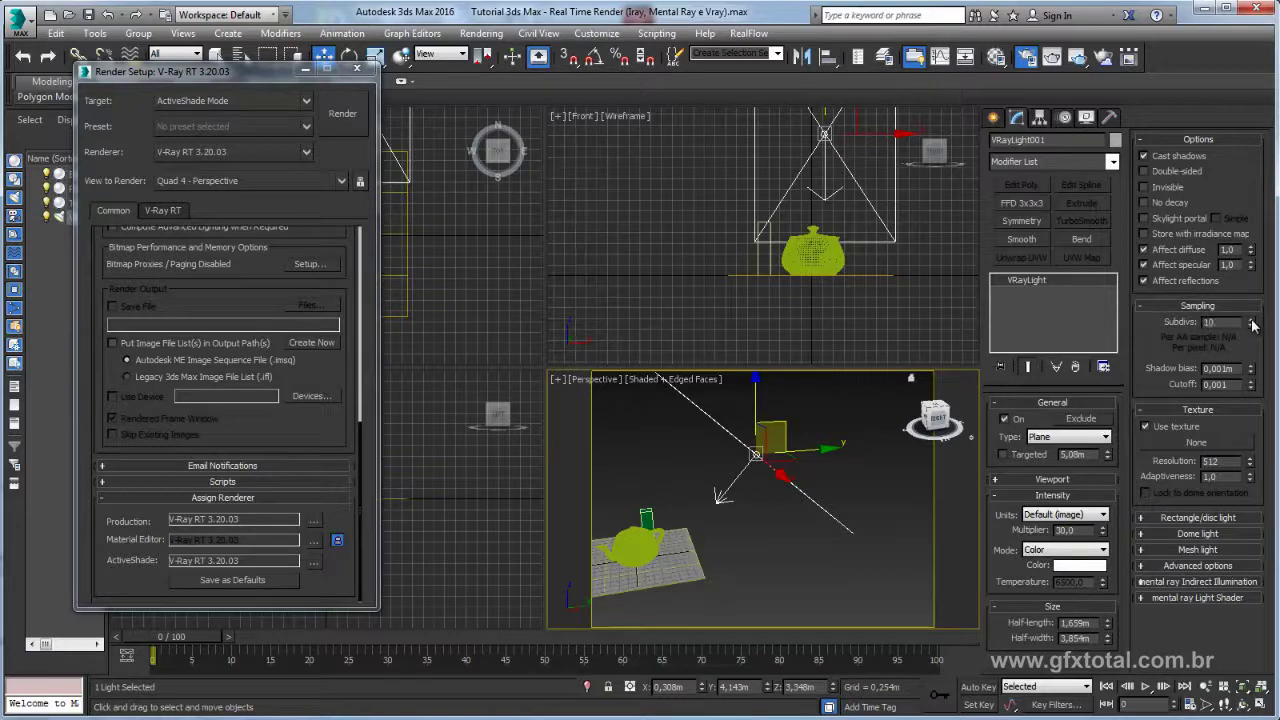
text(12)
key(Return)
mouse_move(836, 488)
alt+middle_down()
mouse_move(797, 528)
mouse_move(850, 500)
alt+middle_up()
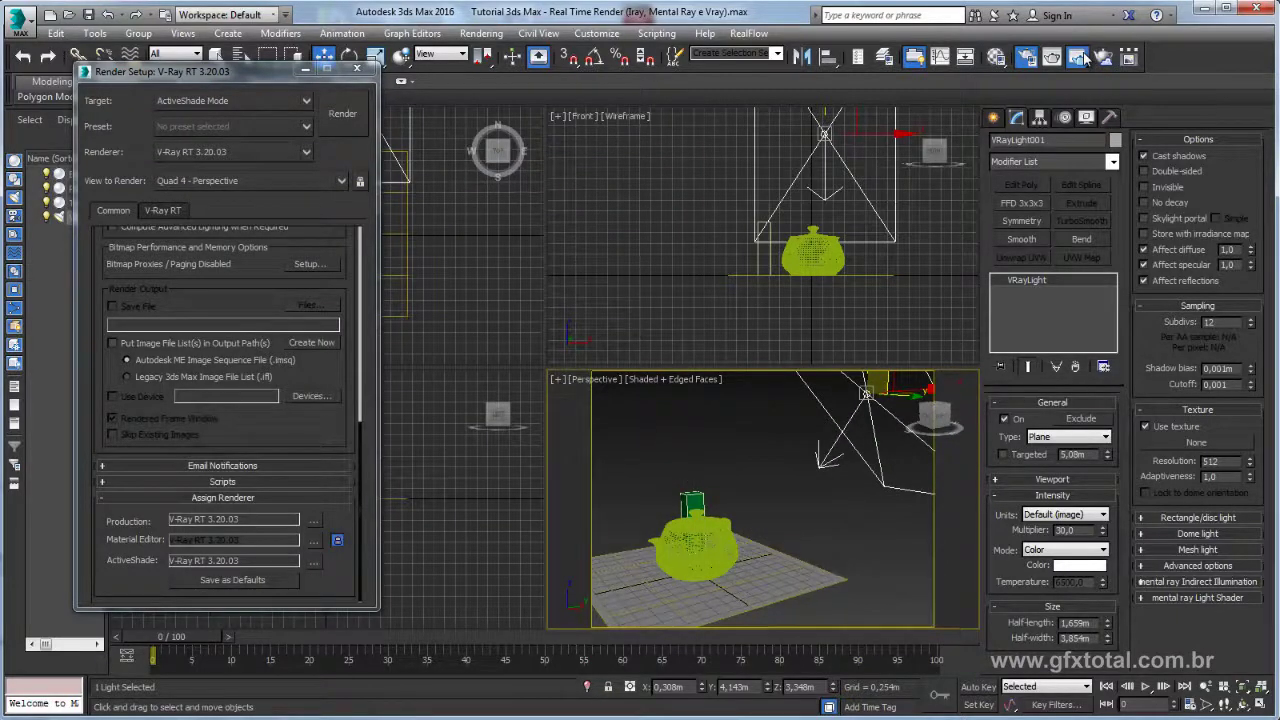
Step: Launch the V-Ray RT ActiveShade frame buffer and orbit closer around the teapot and box
click(1078, 57)
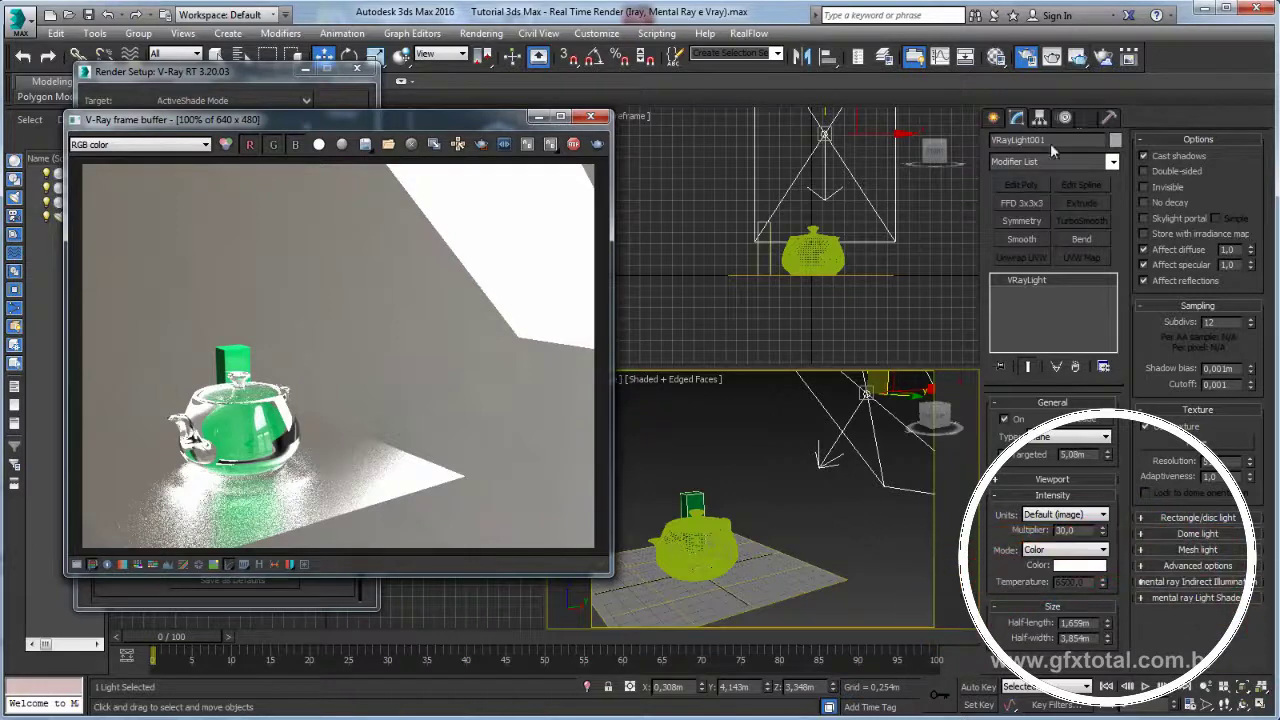
mouse_move(775, 439)
alt+middle_down()
mouse_move(842, 471)
mouse_move(771, 507)
mouse_move(800, 540)
alt+middle_up()
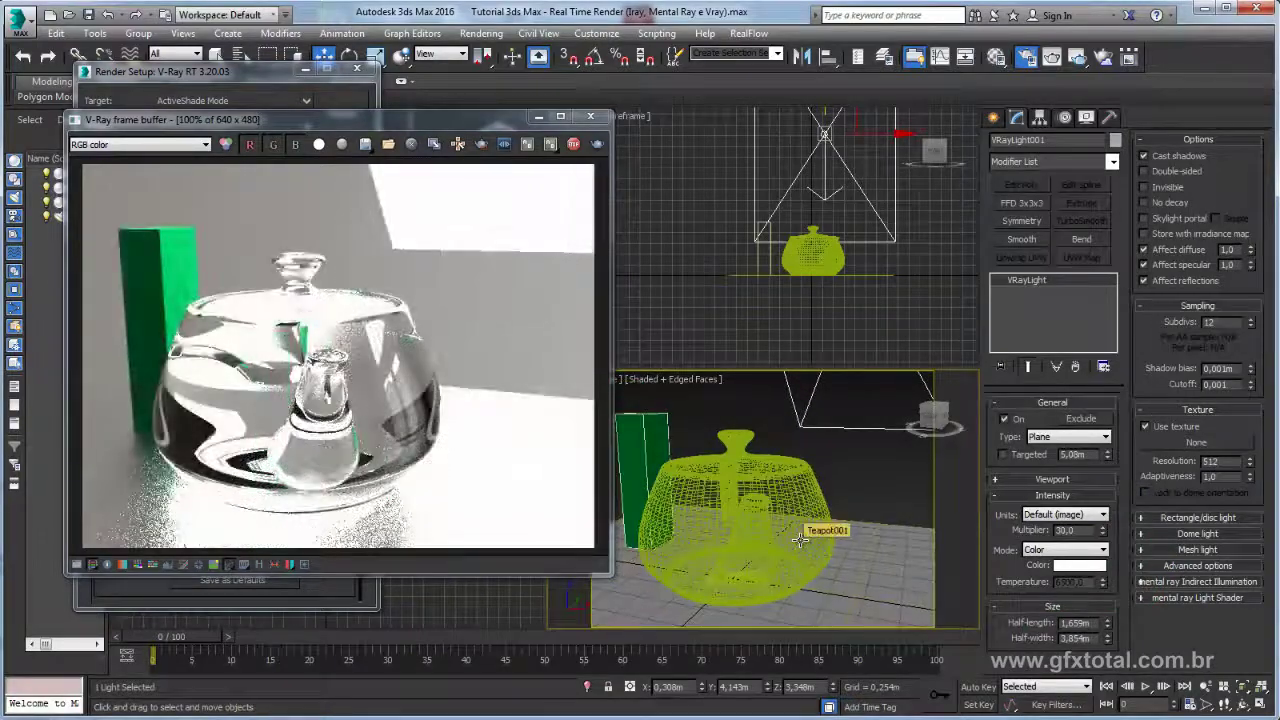